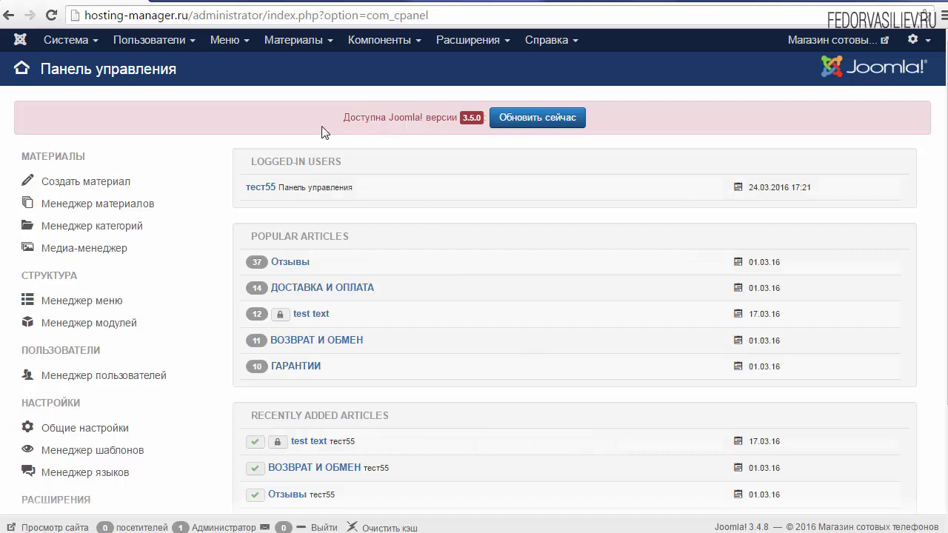
Examine the notice about the available Joomla! version on the control panel
drag(333, 119, 443, 120)
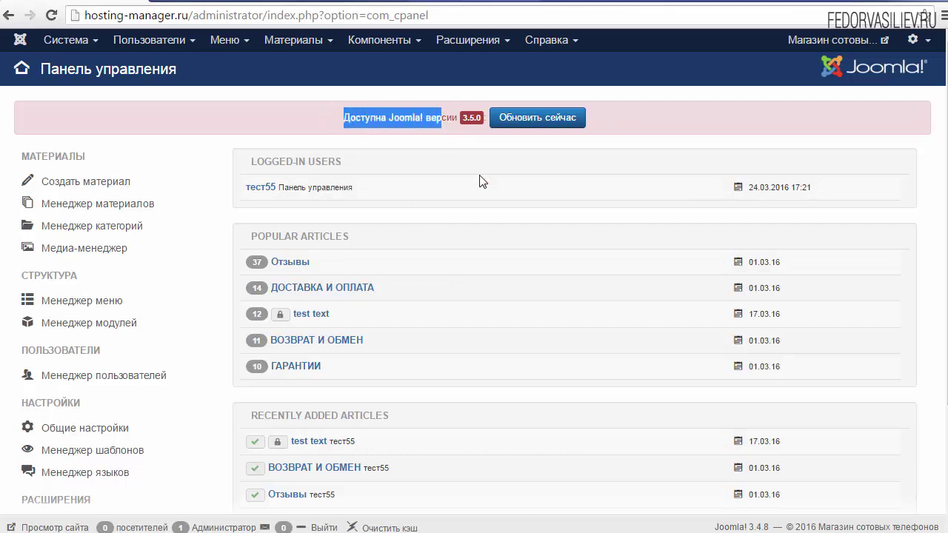
scroll(939, 192, down, 2)
scroll(940, 148, up, 2)
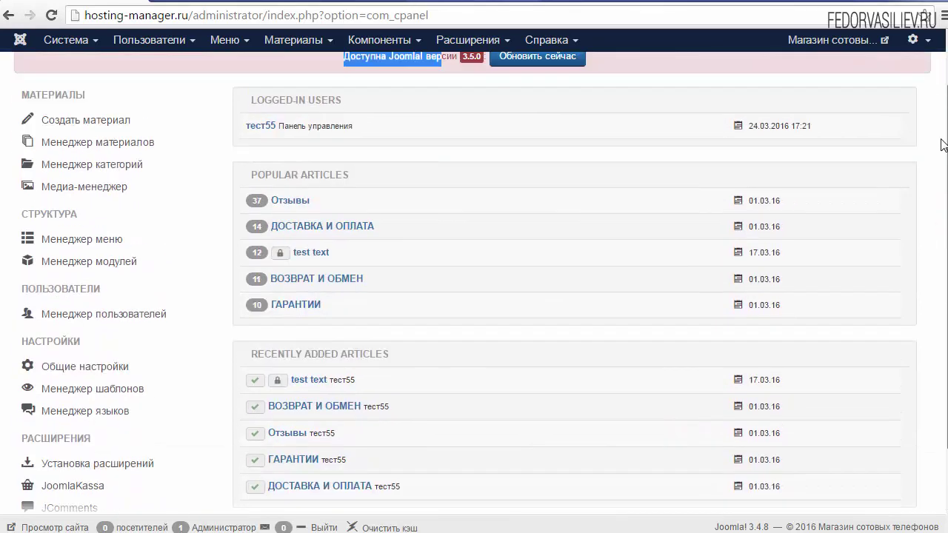
click(374, 119)
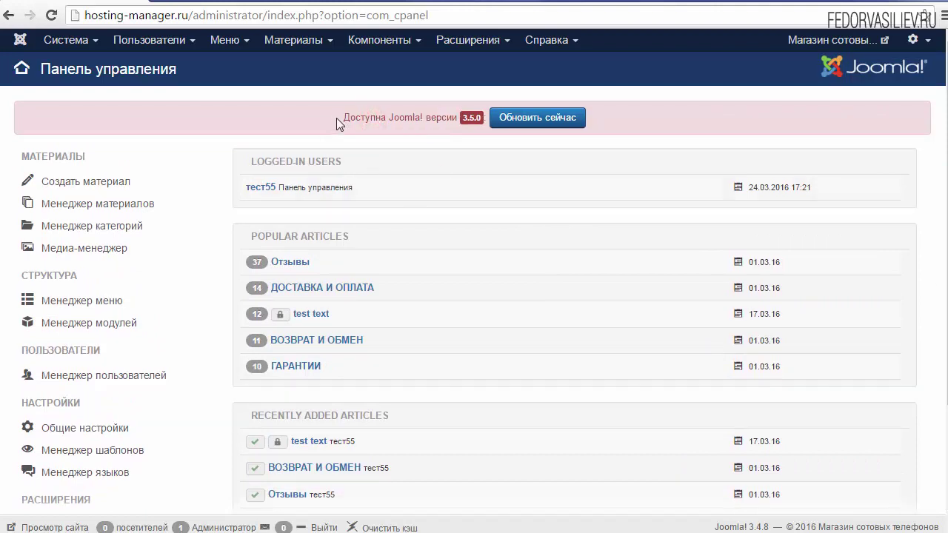
drag(339, 118, 480, 113)
click(420, 119)
drag(371, 117, 457, 119)
click(433, 120)
drag(343, 119, 412, 114)
click(418, 116)
mouse_move(447, 118)
mouse_down()
mouse_move(329, 126)
mouse_move(437, 120)
mouse_up()
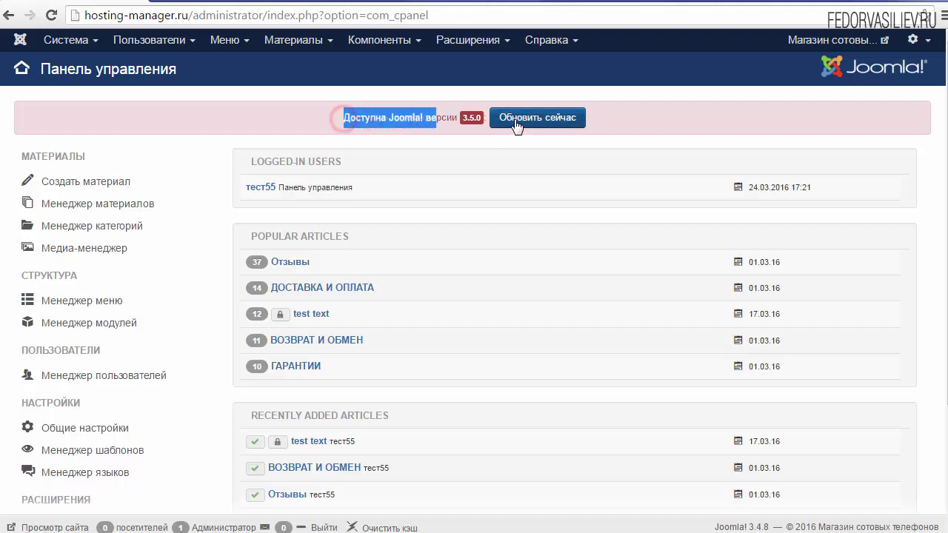
Install the Joomla! 3.5.0 update and check the update status
click(527, 118)
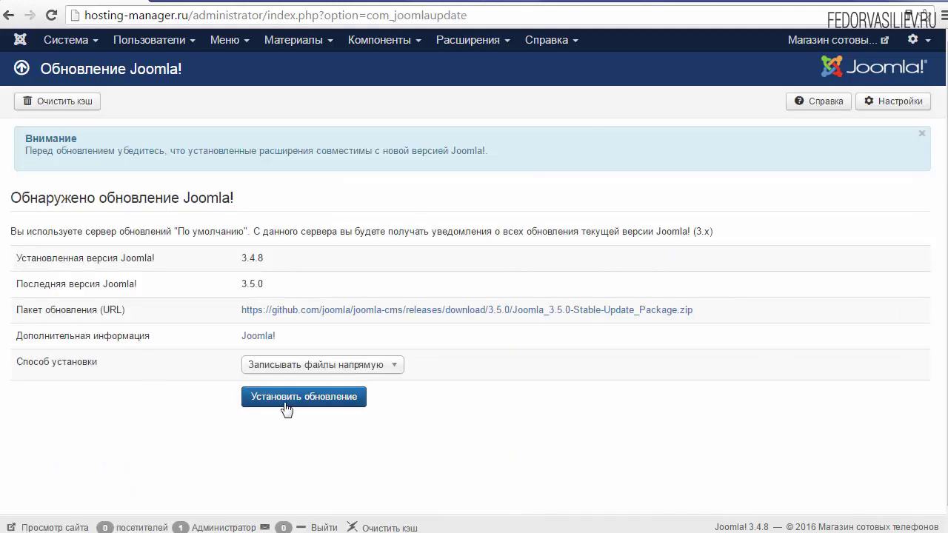
click(288, 404)
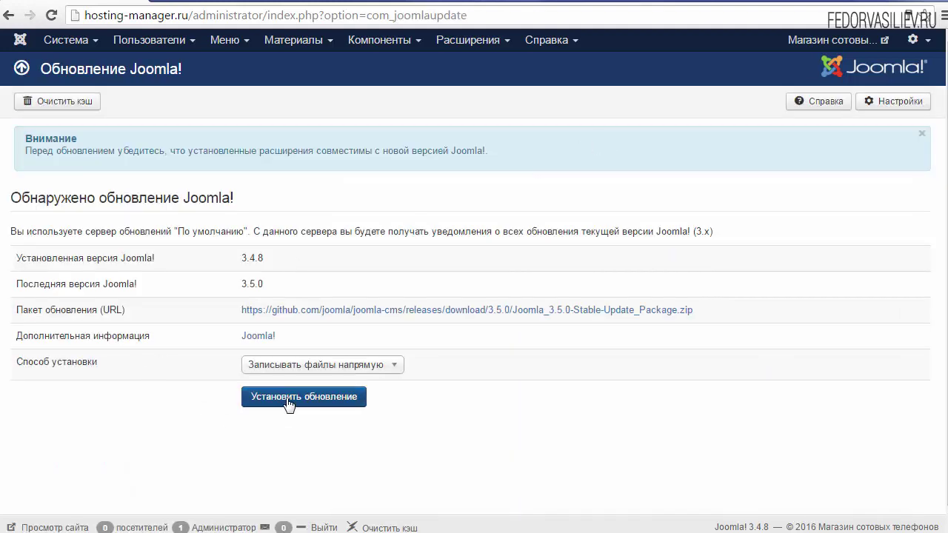
click(288, 404)
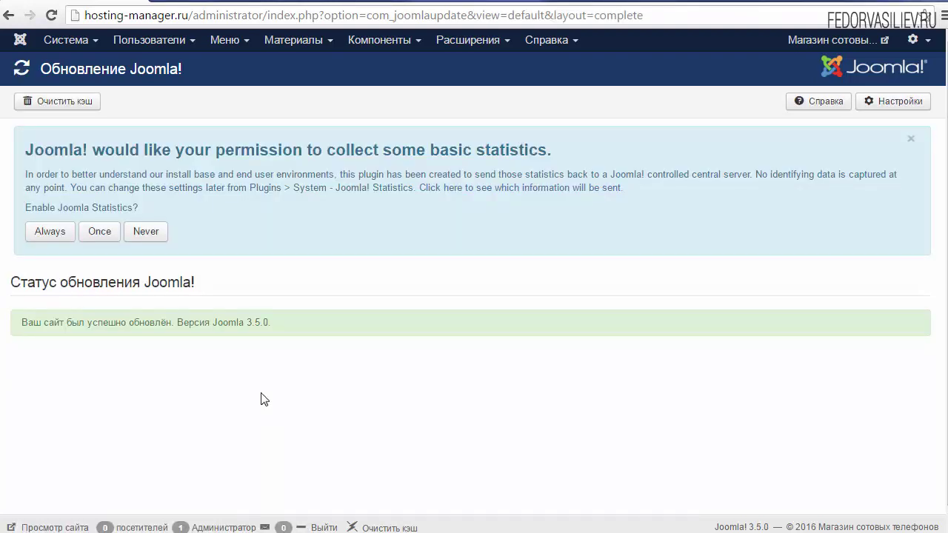
drag(20, 323, 275, 323)
click(287, 324)
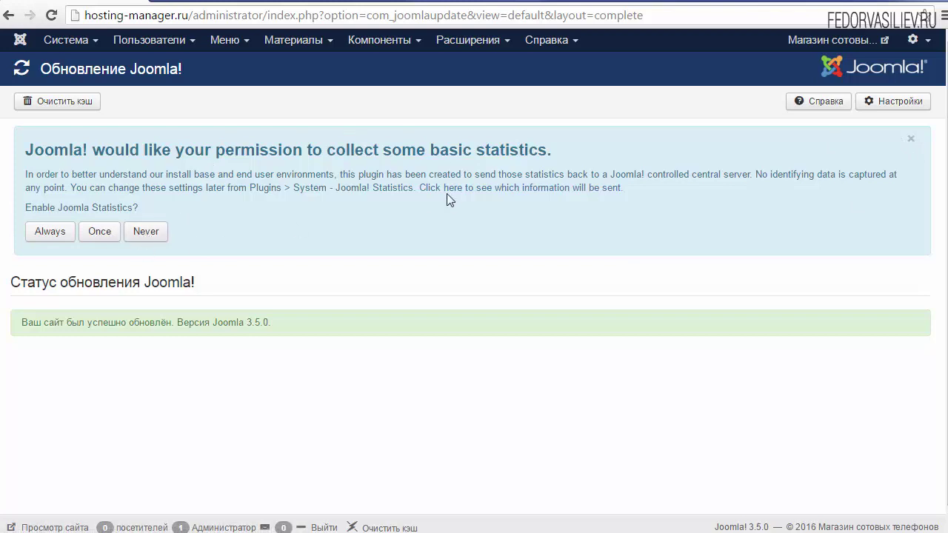
Read the Joomla! statistics collection request and decline it with the Never option
drag(148, 212, 75, 171)
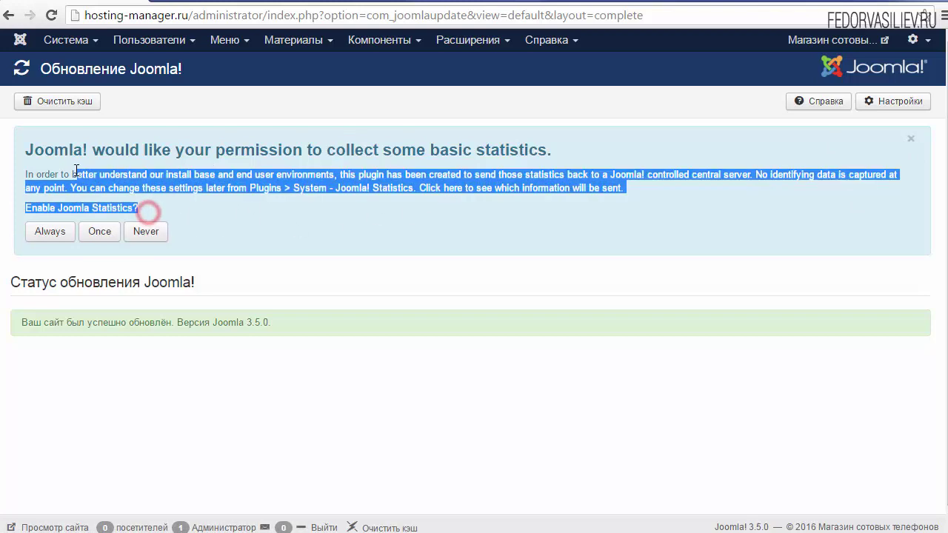
click(78, 173)
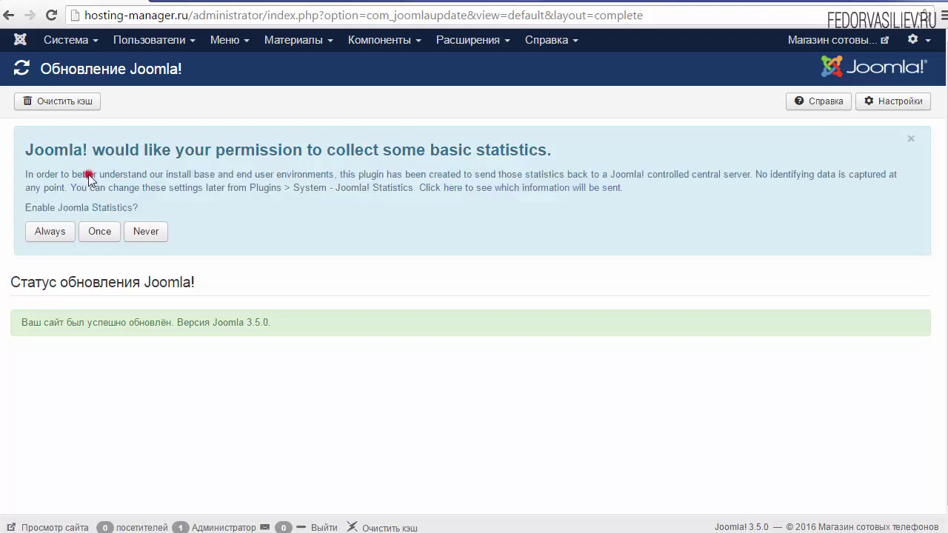
click(146, 233)
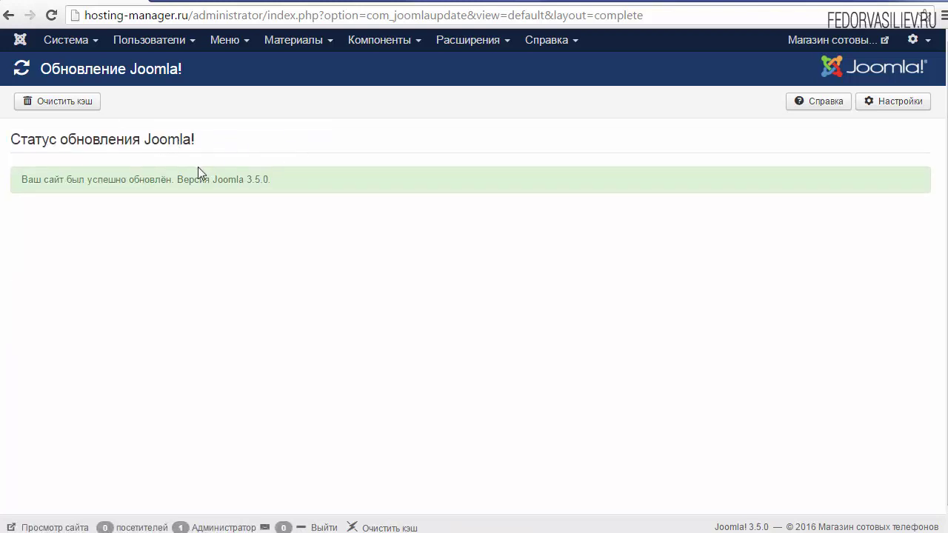
Clear the Joomla! update cache and check the installed Joomla! version
click(75, 103)
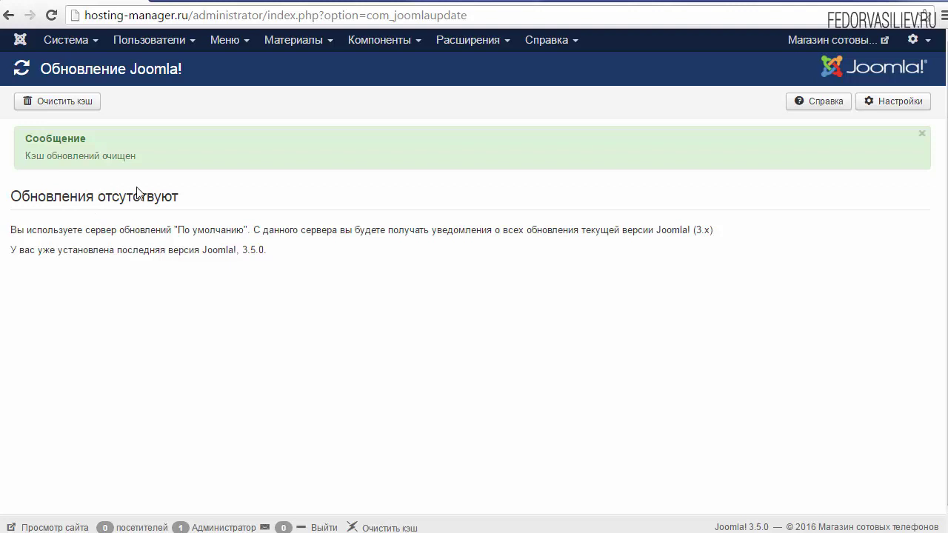
scroll(226, 222, down, 1)
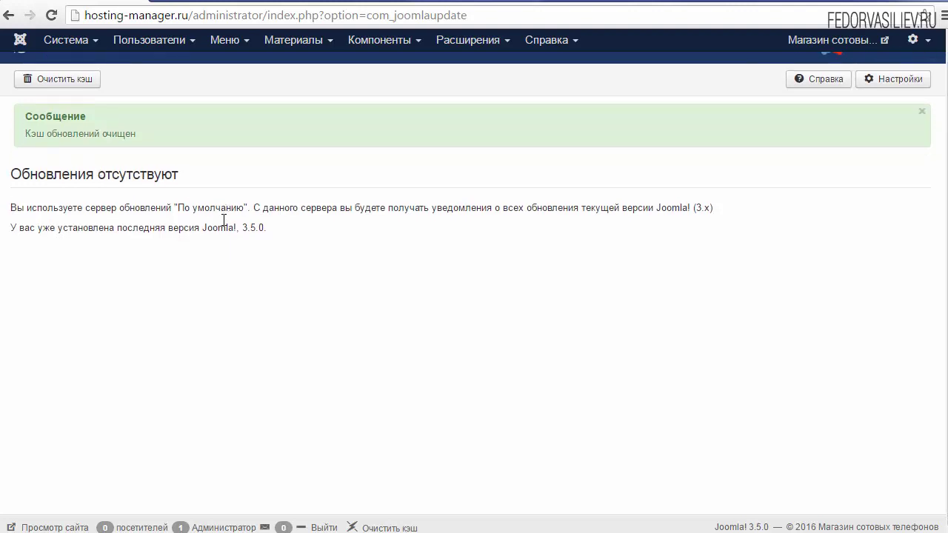
triple_click(716, 527)
click(716, 526)
triple_click(716, 526)
click(611, 434)
scroll(413, 301, up, 1)
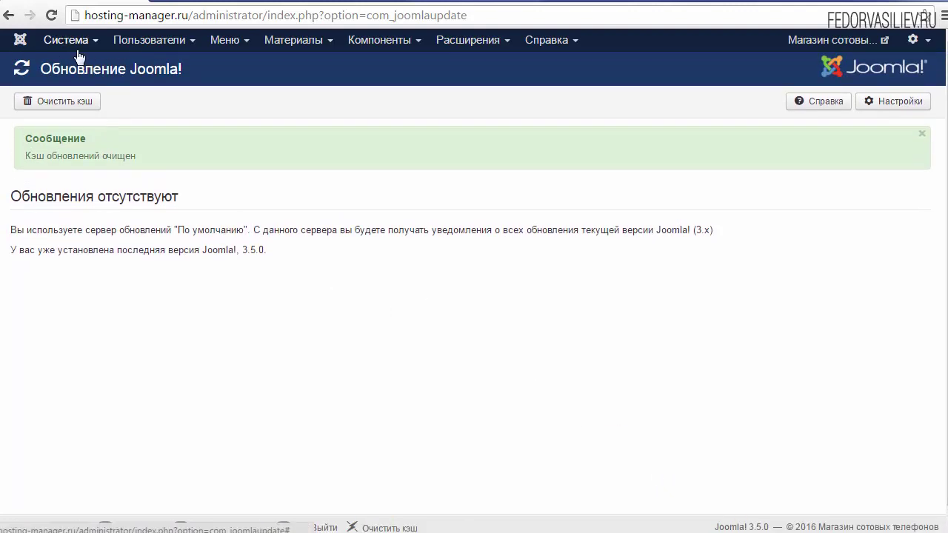
Open the JoomlaKassa component and check its version and available update in the brief statistics
click(363, 44)
click(371, 83)
scroll(428, 297, down, 5)
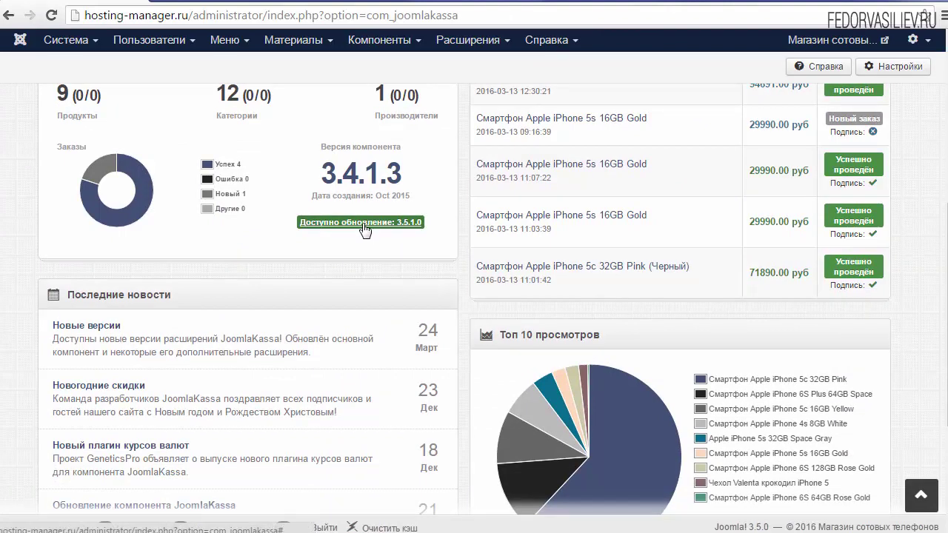
scroll(356, 247, up, 5)
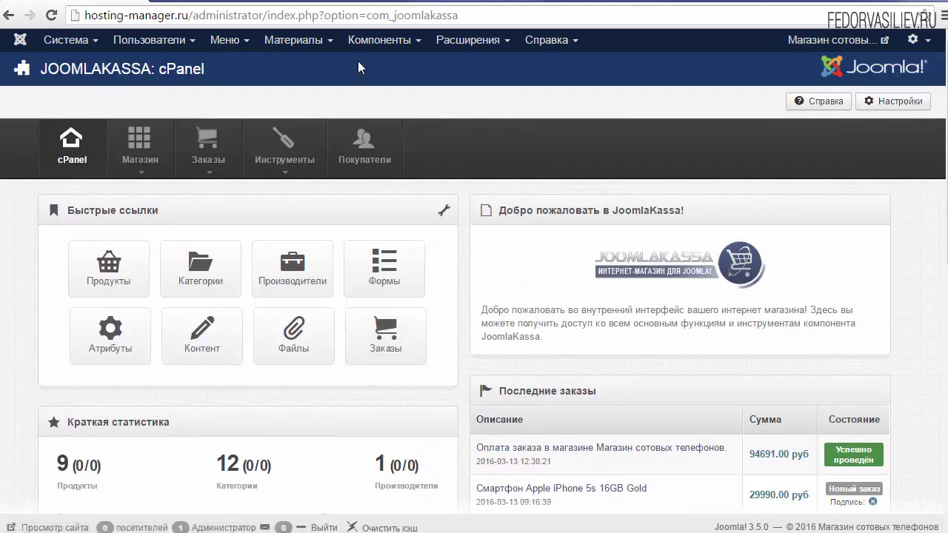
Upload and install the com_joomlakassa_3.5.1.0.zip package from the Расширения folder in the extension manager
click(463, 40)
click(460, 70)
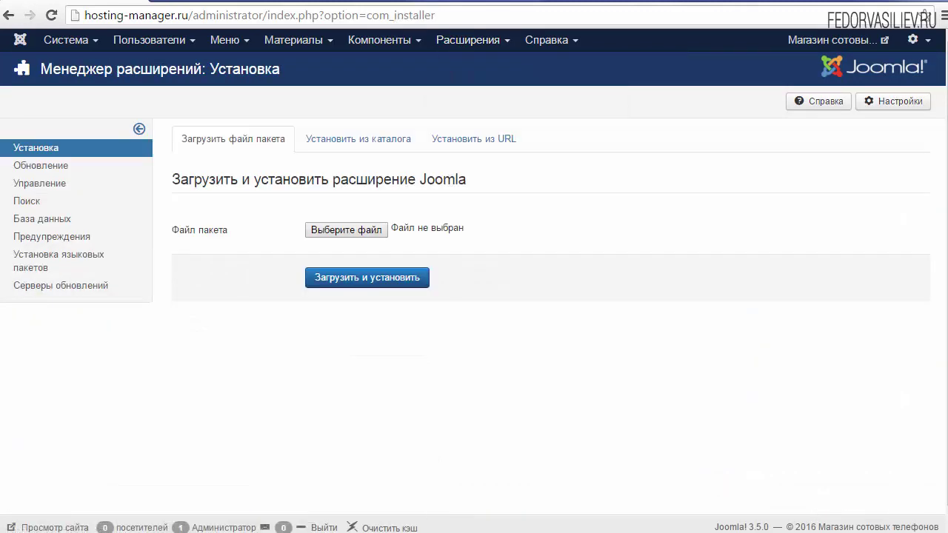
click(37, 63)
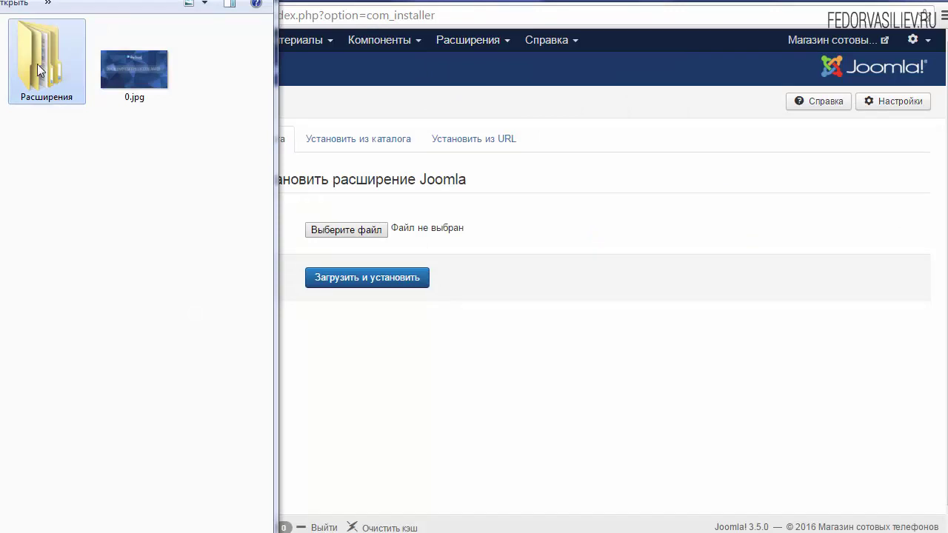
double_click(43, 69)
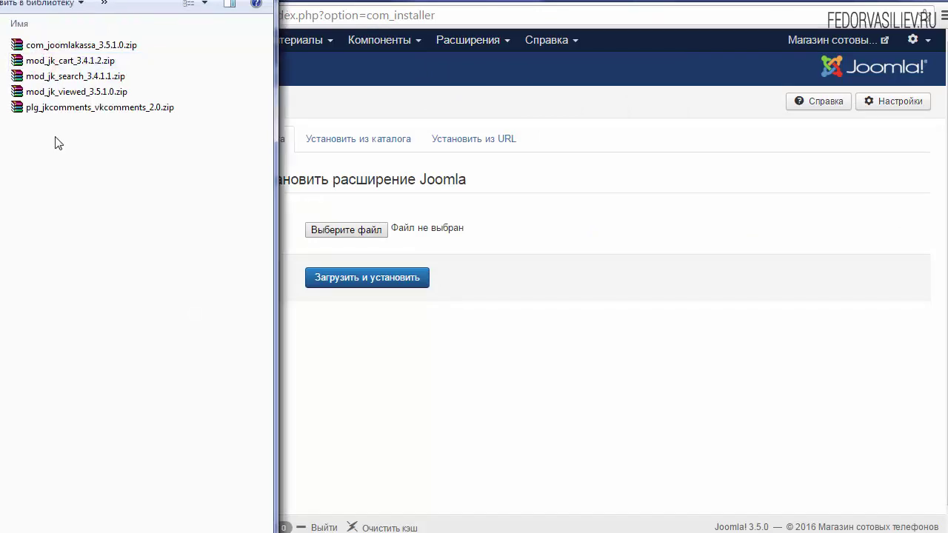
click(49, 45)
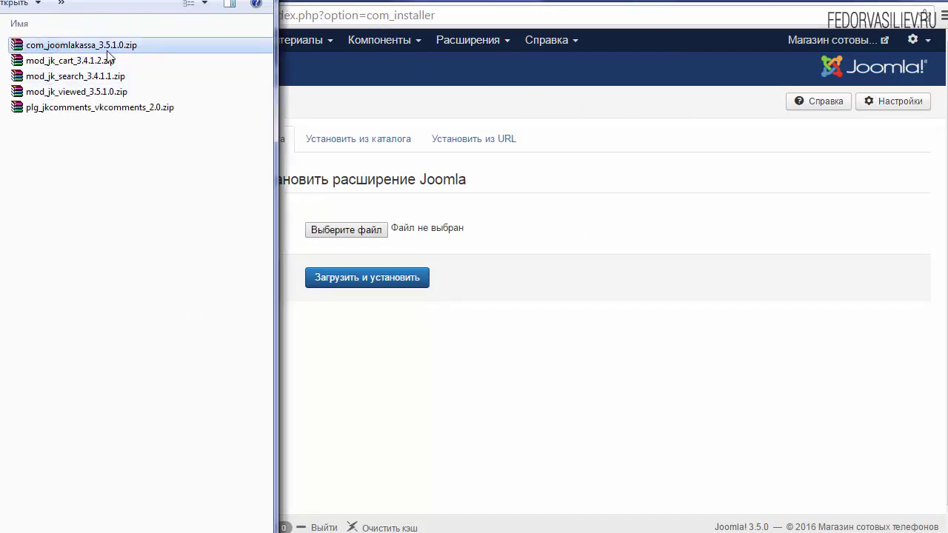
drag(76, 43, 419, 235)
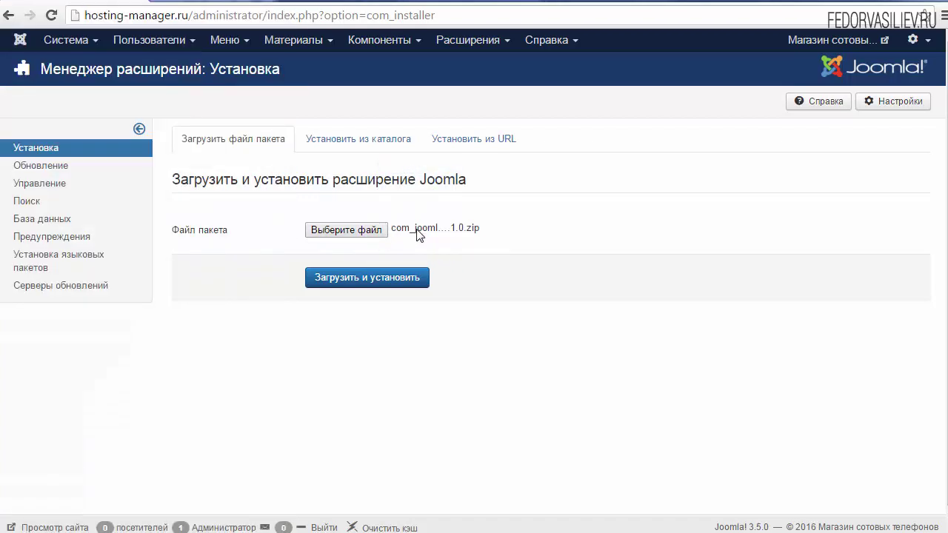
click(348, 282)
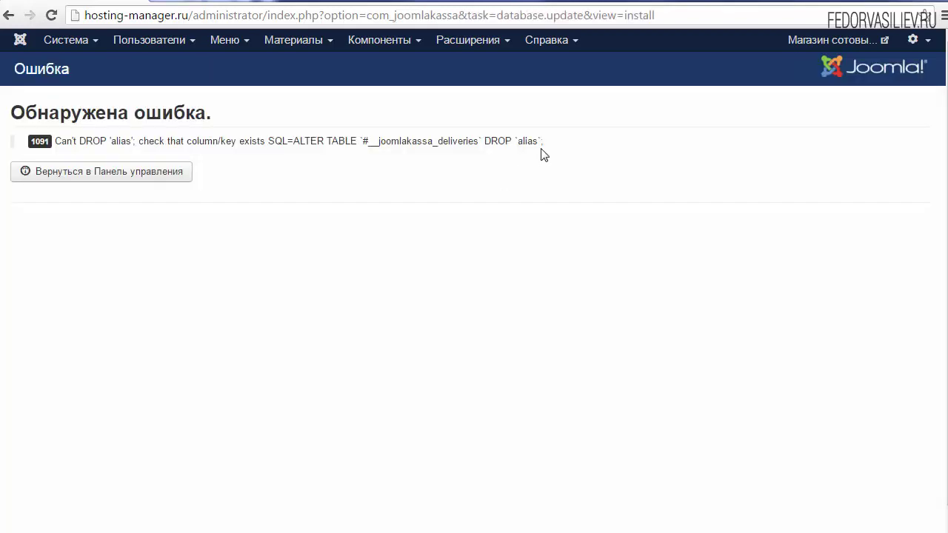
Read the database error, return to the JoomlaKassa control panel and check the component version
drag(547, 134, 149, 138)
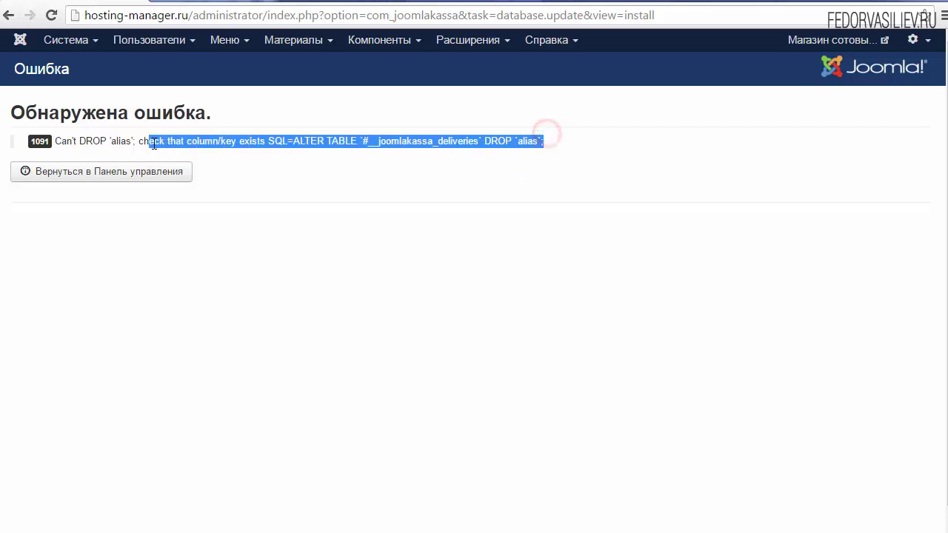
click(152, 139)
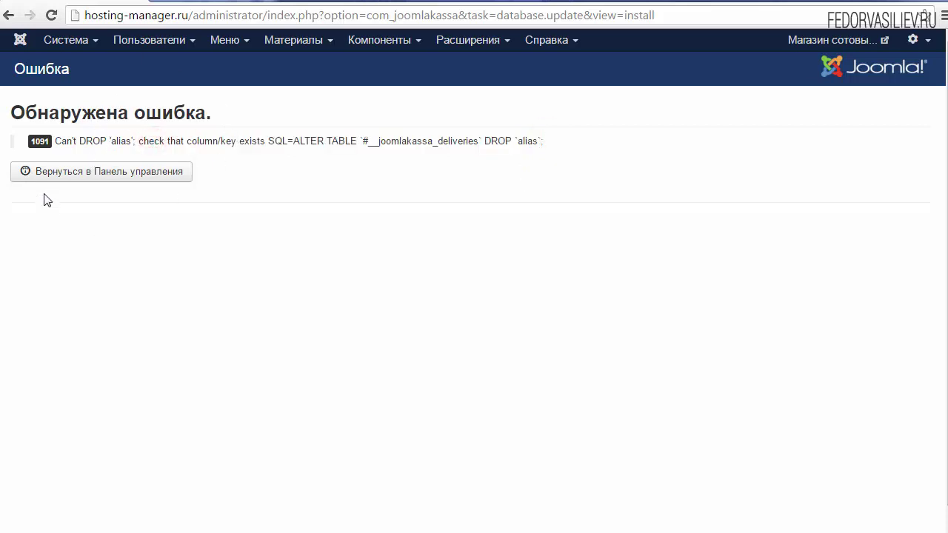
click(59, 171)
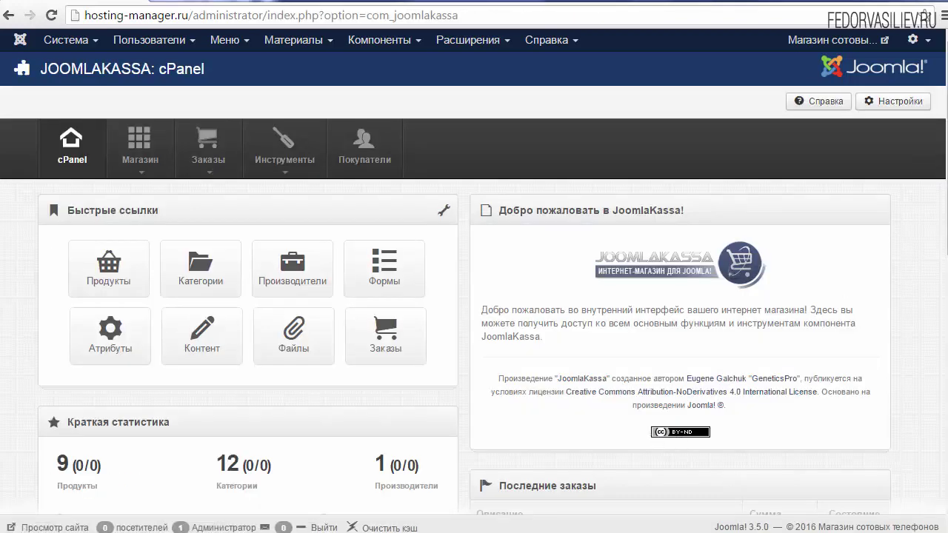
scroll(268, 259, down, 4)
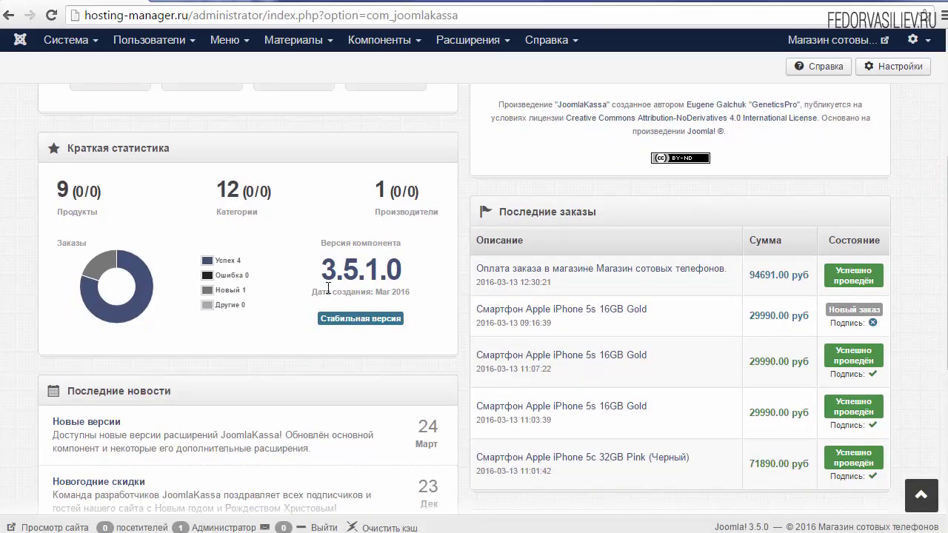
drag(321, 268, 410, 276)
click(426, 278)
scroll(415, 302, up, 2)
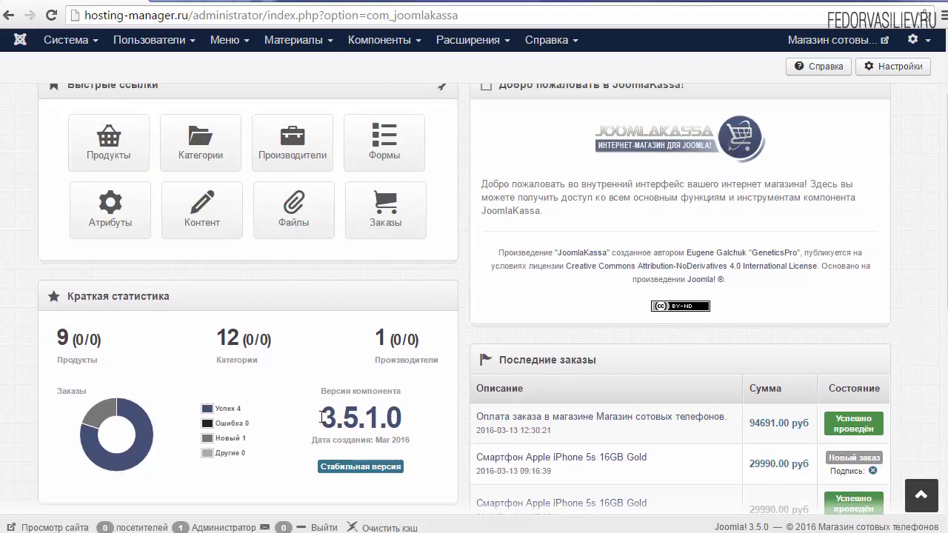
scroll(387, 436, up, 2)
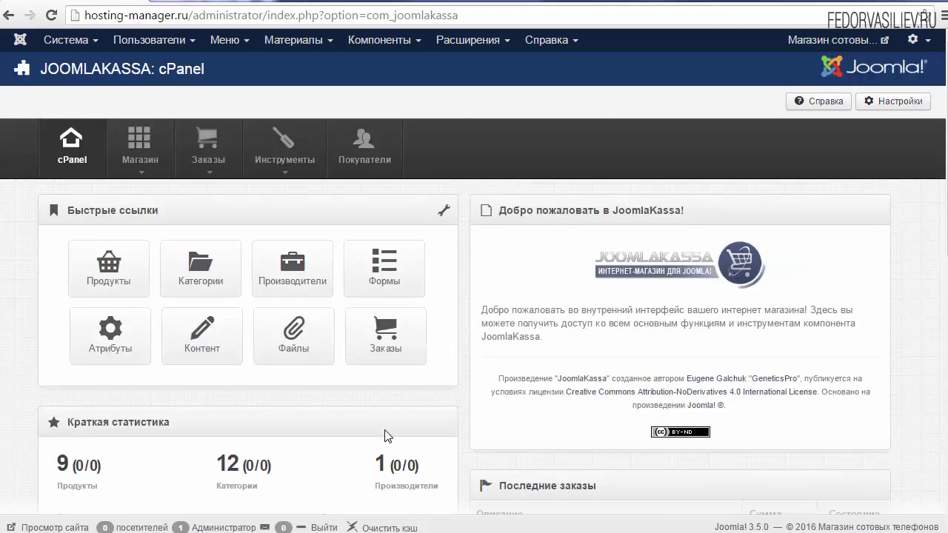
Switch to the file manager, create a folder named 2 and move com_joomlakassa_3.5.1.0.zip into it
key(alt+Tab)
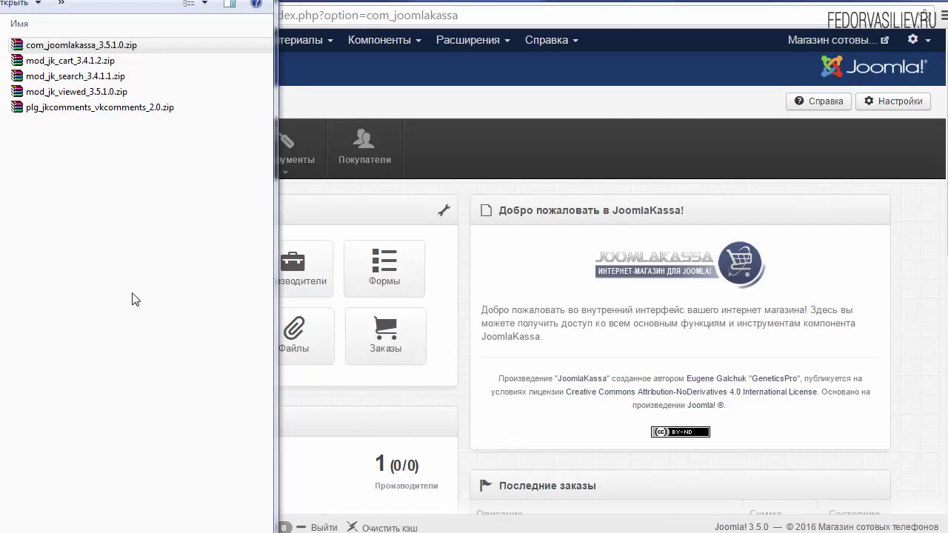
right_click(130, 183)
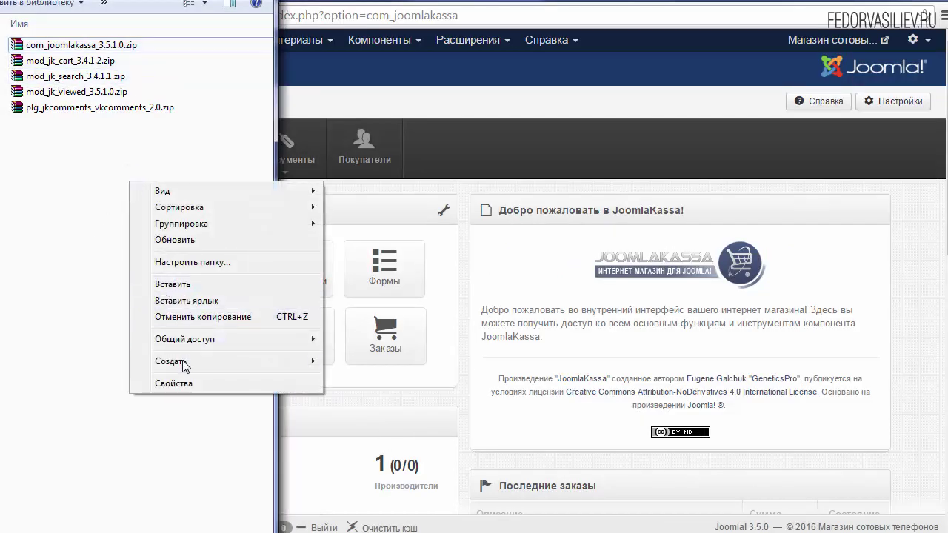
mouse_move(184, 362)
click(399, 361)
click(109, 167)
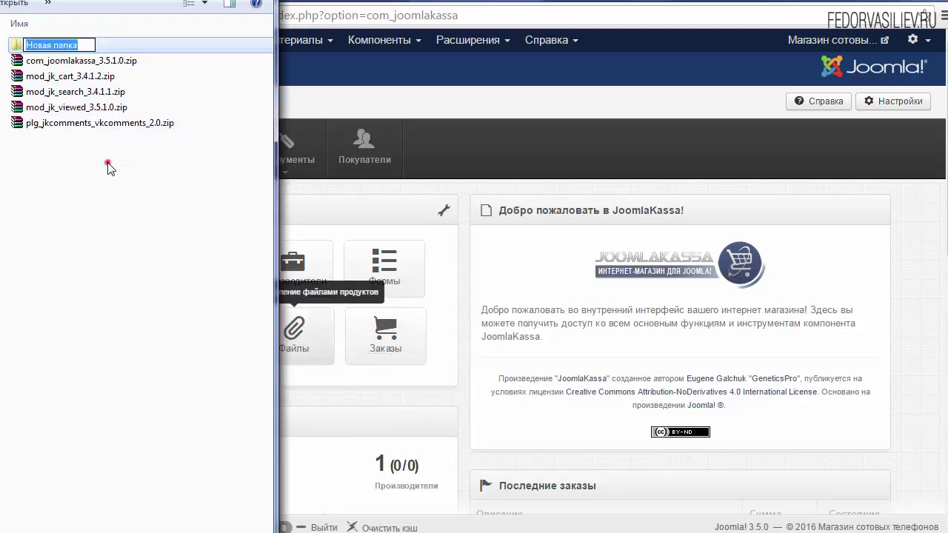
drag(57, 60, 56, 44)
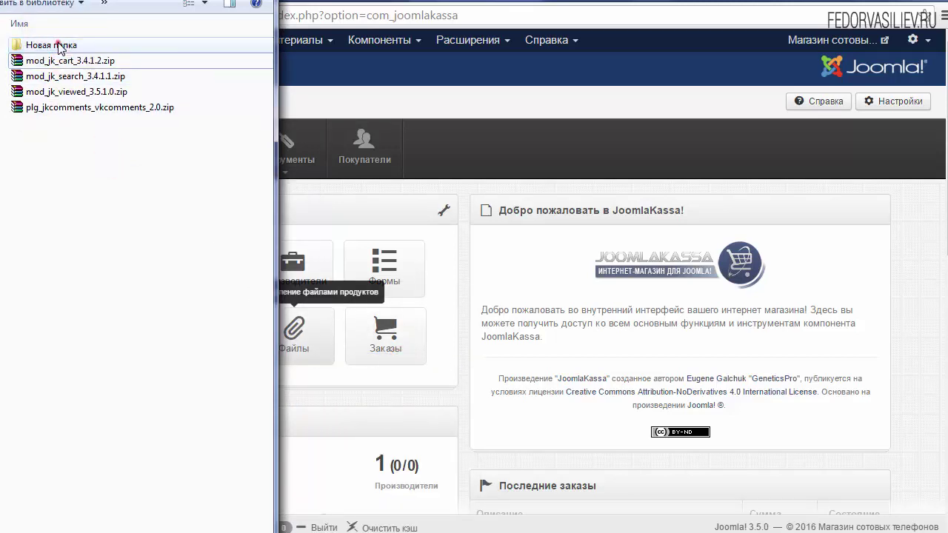
click(56, 46)
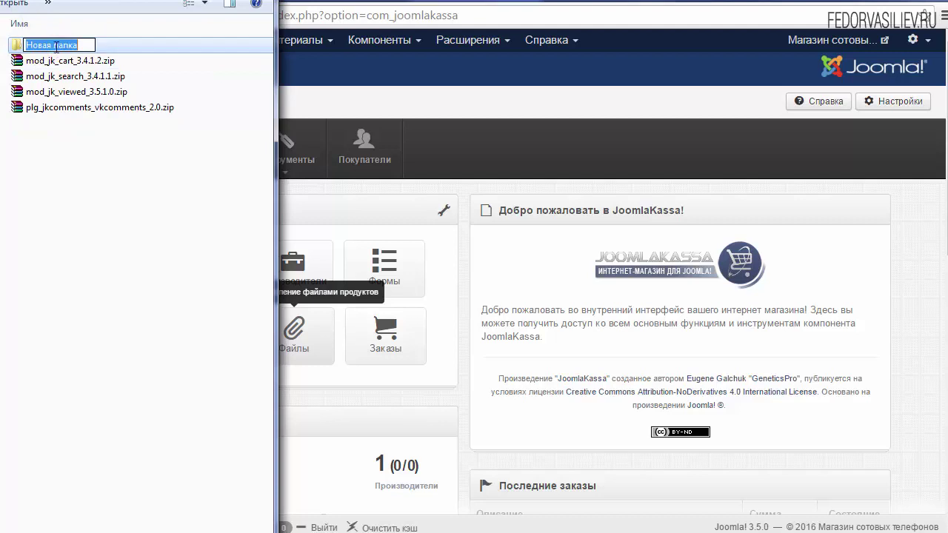
text(2)
click(85, 124)
Extract com_joomlakassa_3.5.1.0.zip inside folder 2
double_click(44, 43)
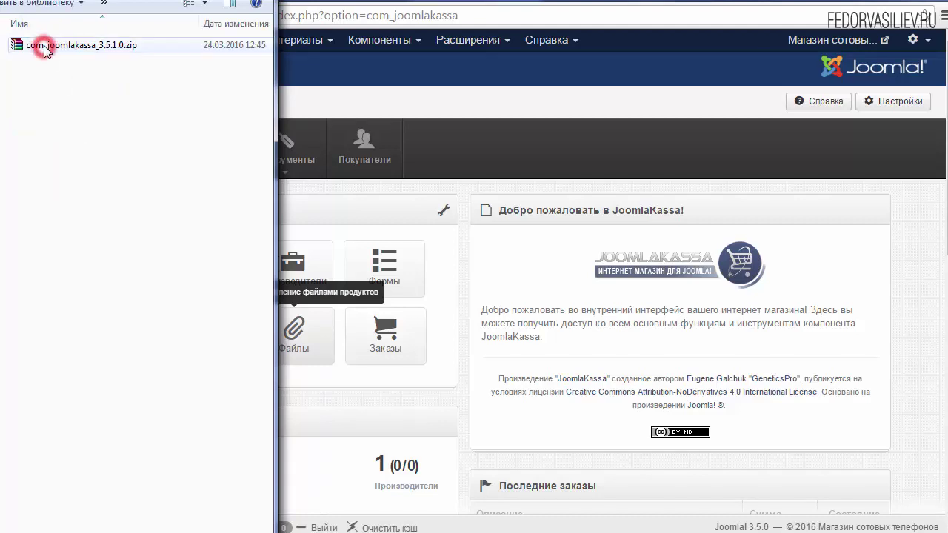
right_click(43, 45)
click(64, 71)
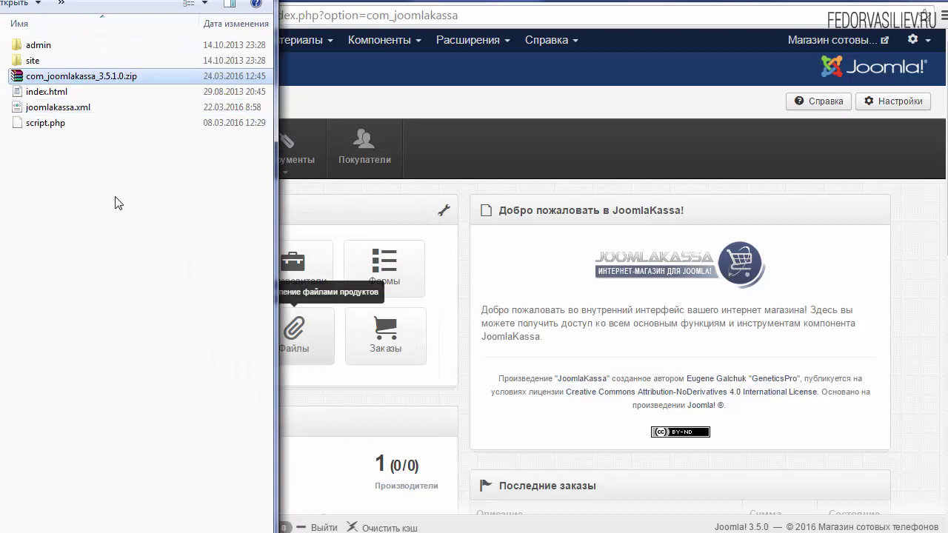
Move com_joomlakassa_3.5.1.0.zip out of folder 2 into its parent folder, check folder 2's contents and return to the parent
key(Menu)
click(123, 284)
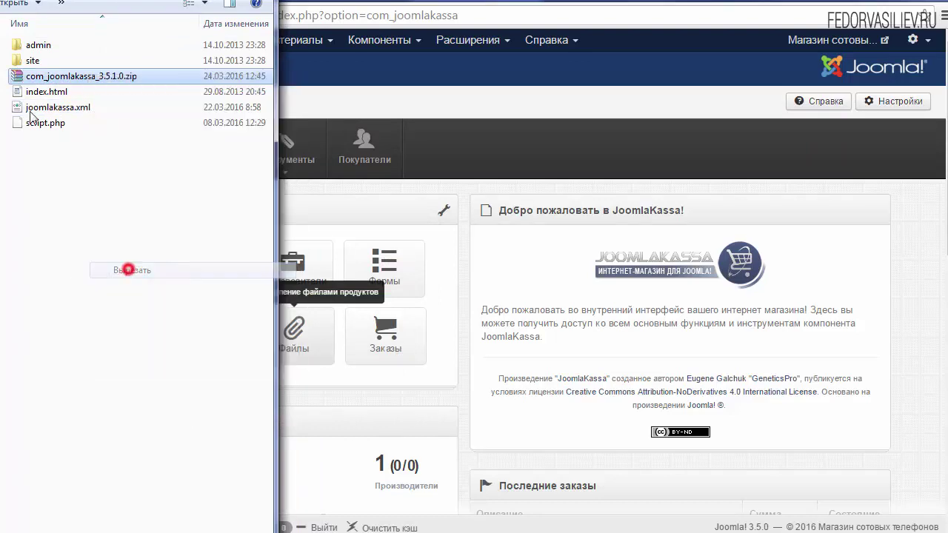
key(BackSpace)
right_click(74, 166)
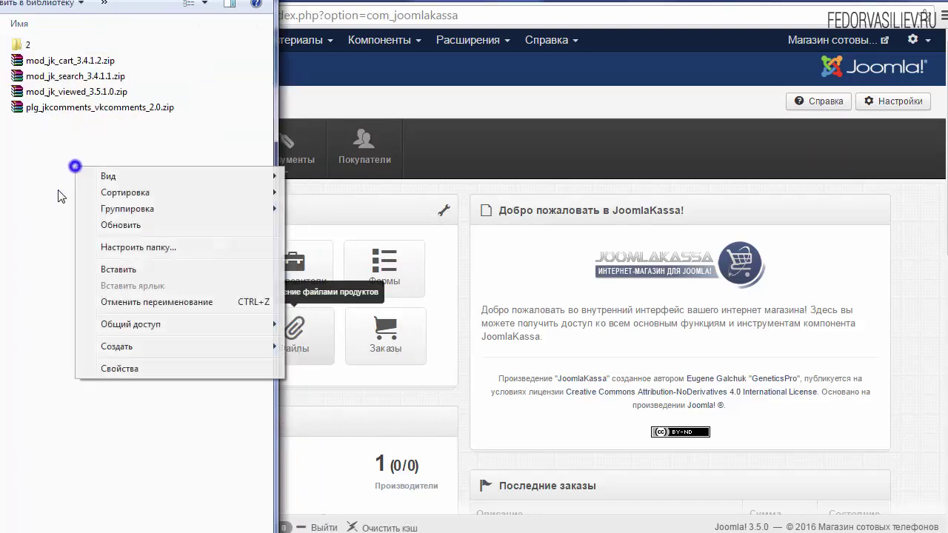
click(118, 269)
double_click(27, 46)
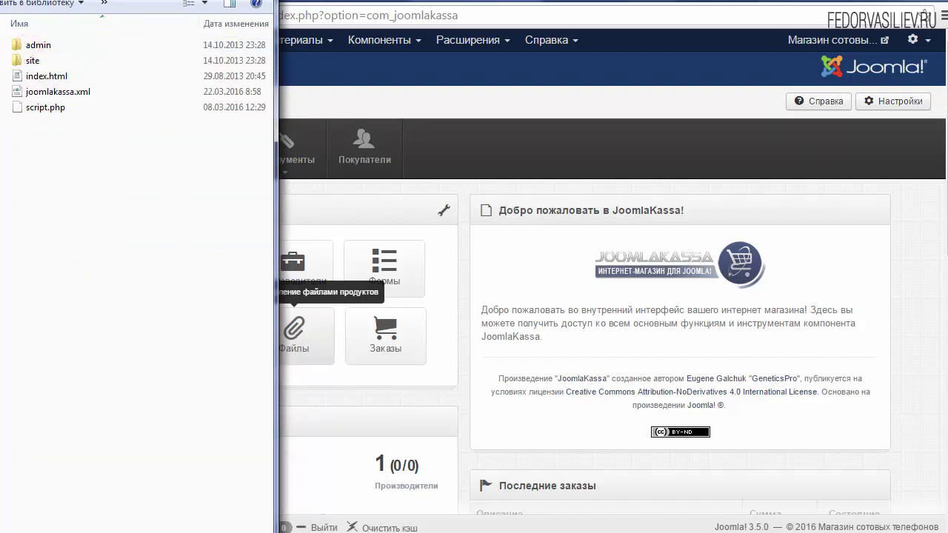
key(BackSpace)
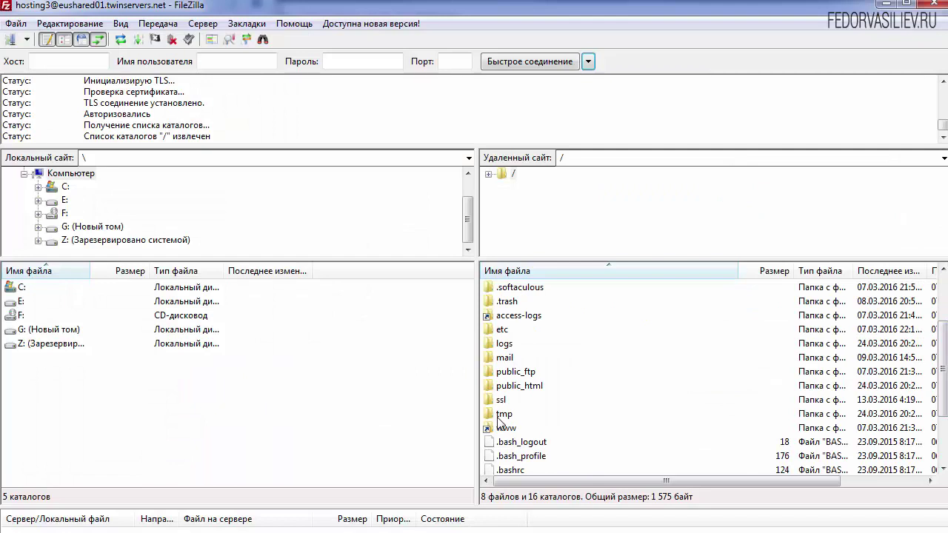
In FileZilla, open the server's /tmp directory, look inside folder 1 and delete that folder from /tmp
double_click(502, 415)
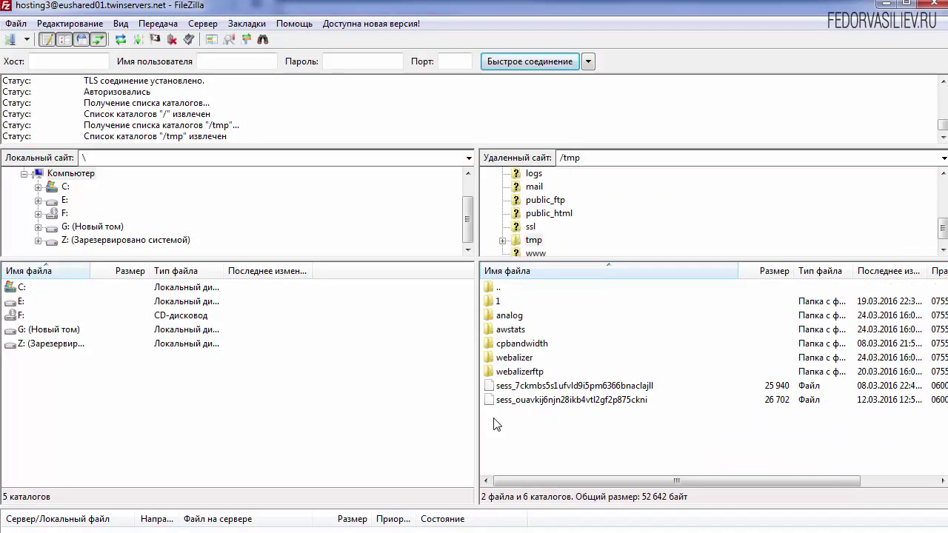
double_click(492, 302)
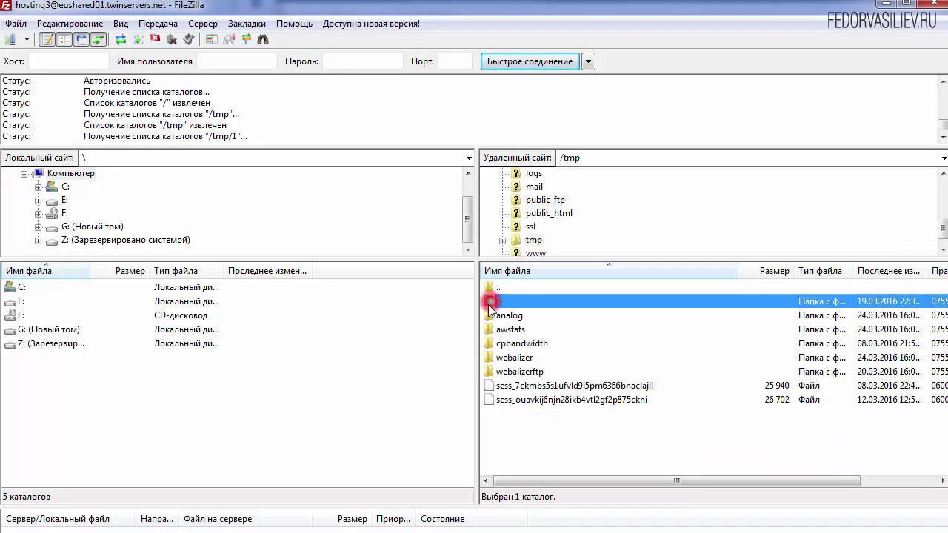
double_click(494, 287)
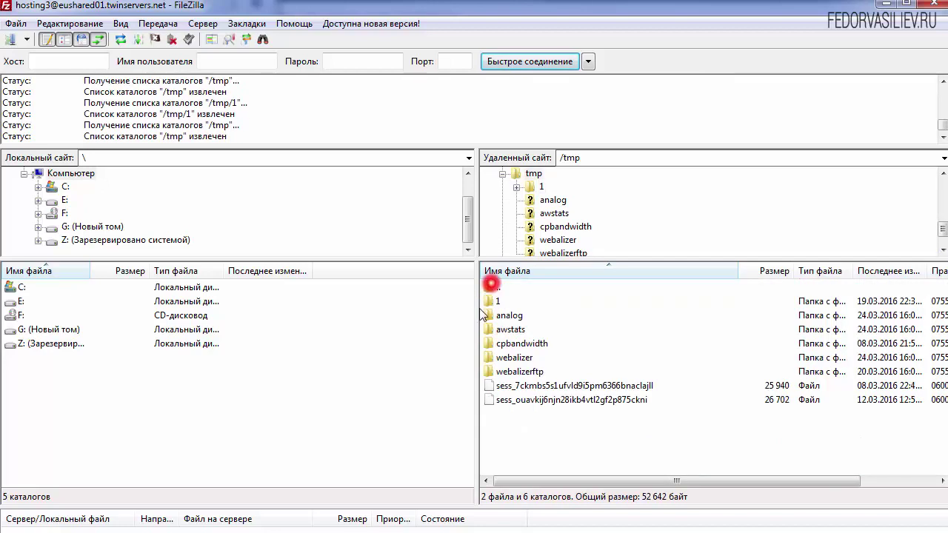
click(492, 303)
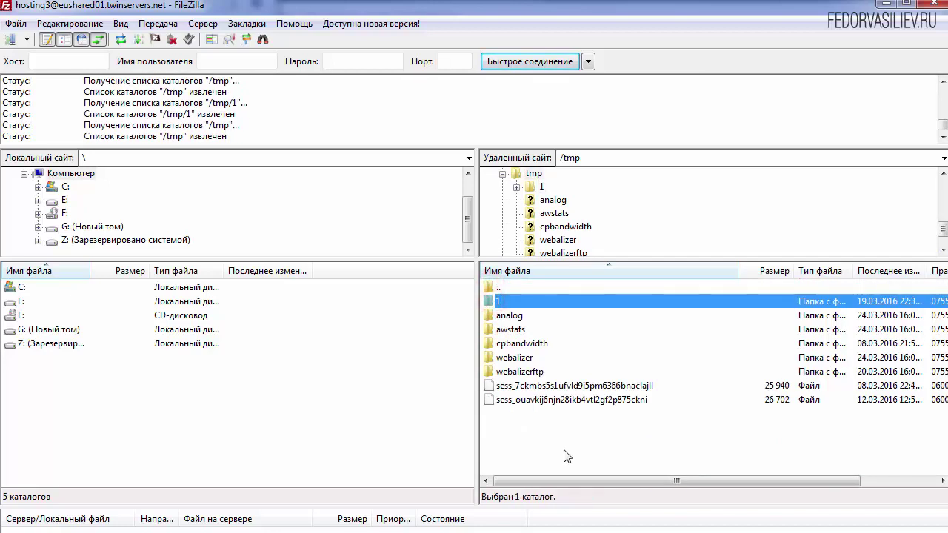
key(Delete)
click(375, 387)
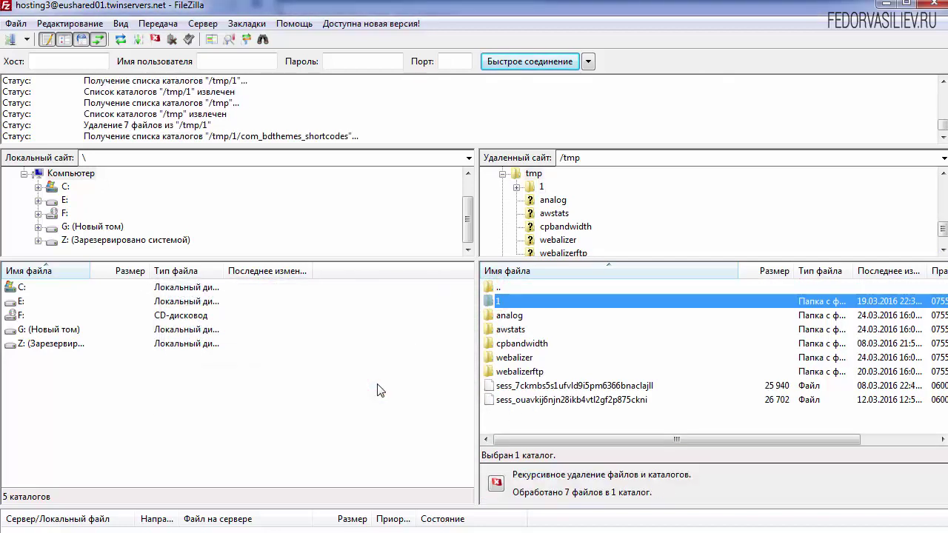
Switch to the file manager and upload the unpacked folder 2 into the server's /tmp directory
key(alt+Tab)
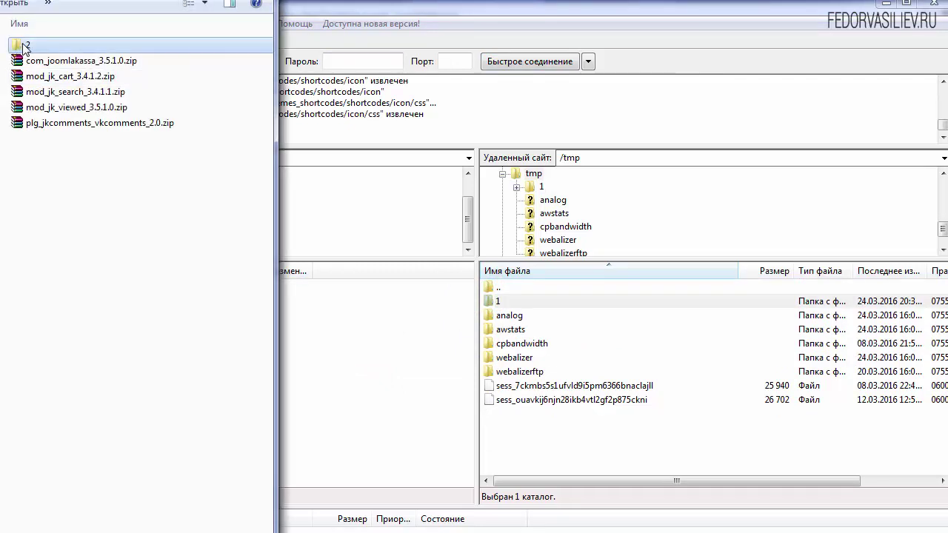
drag(23, 47, 527, 459)
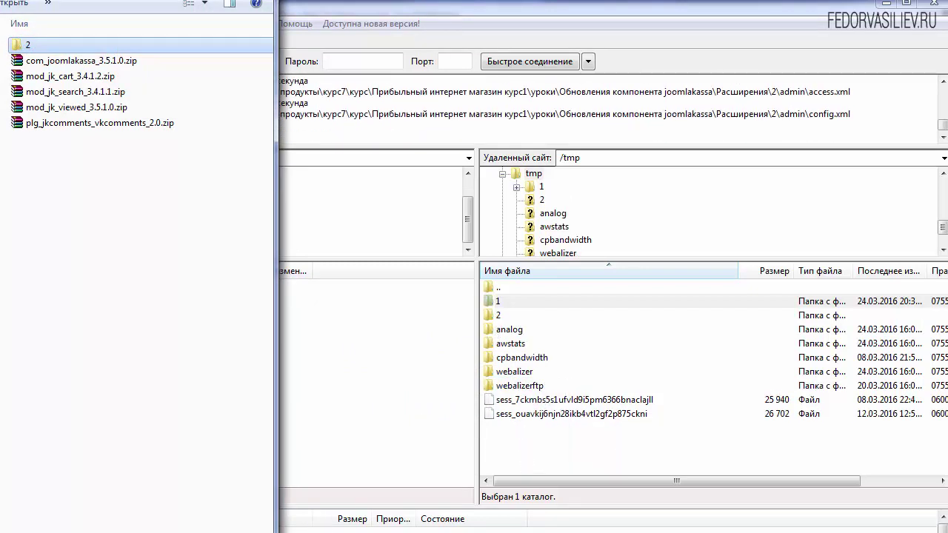
Switch to the Joomla! administration and install the extension from the directory /home/hosting3/tmp/2
key(alt+Tab)
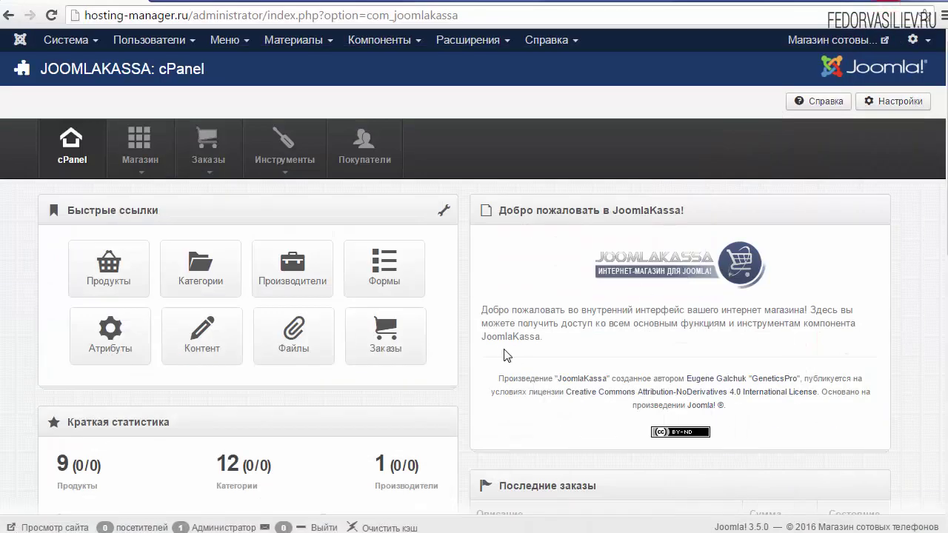
click(360, 43)
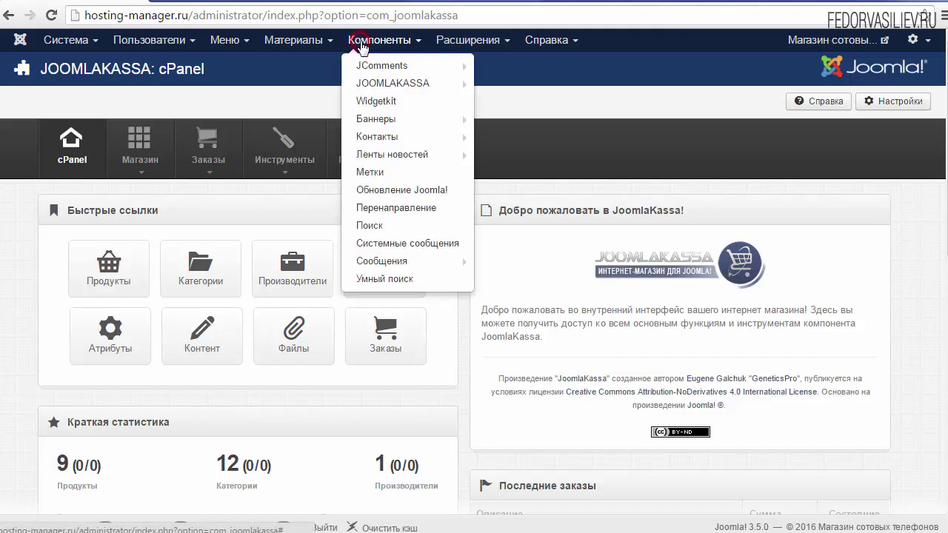
click(455, 42)
click(485, 63)
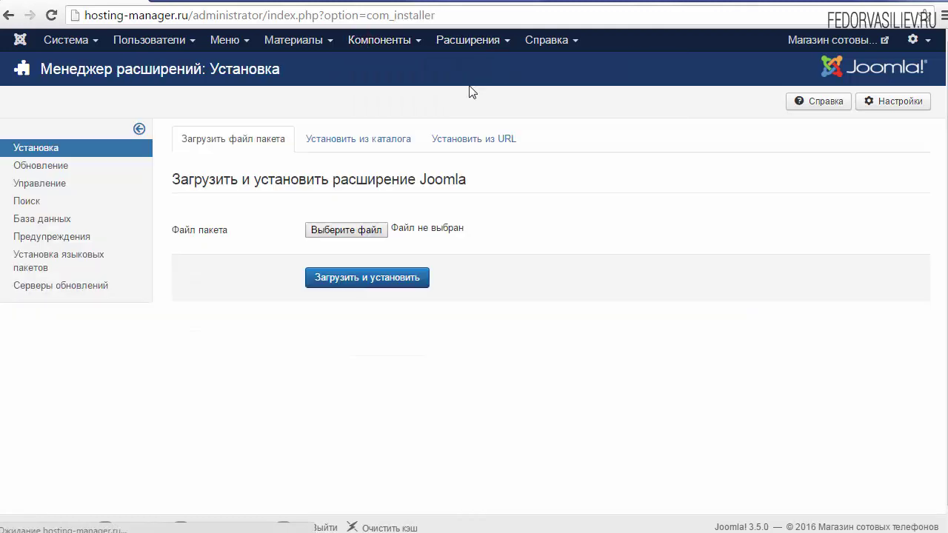
click(369, 145)
click(420, 227)
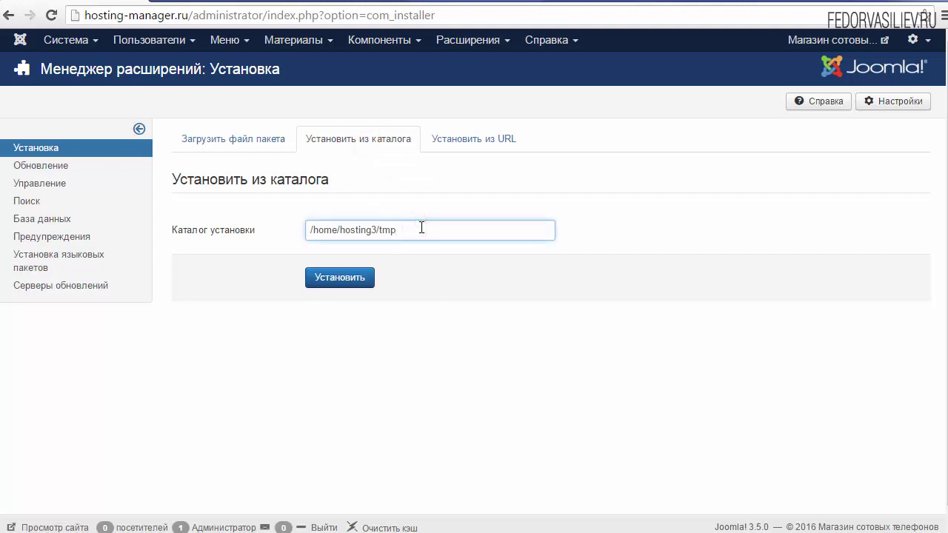
text(/)
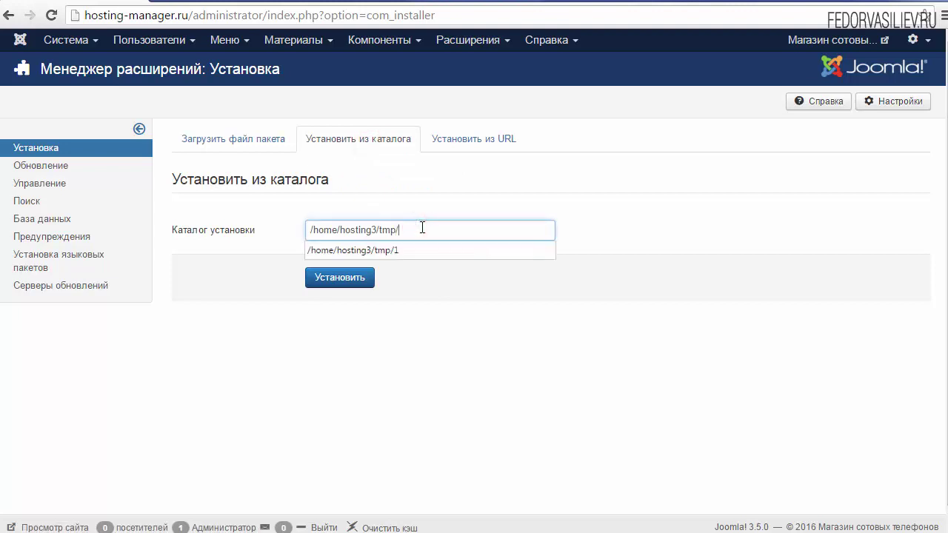
text(2)
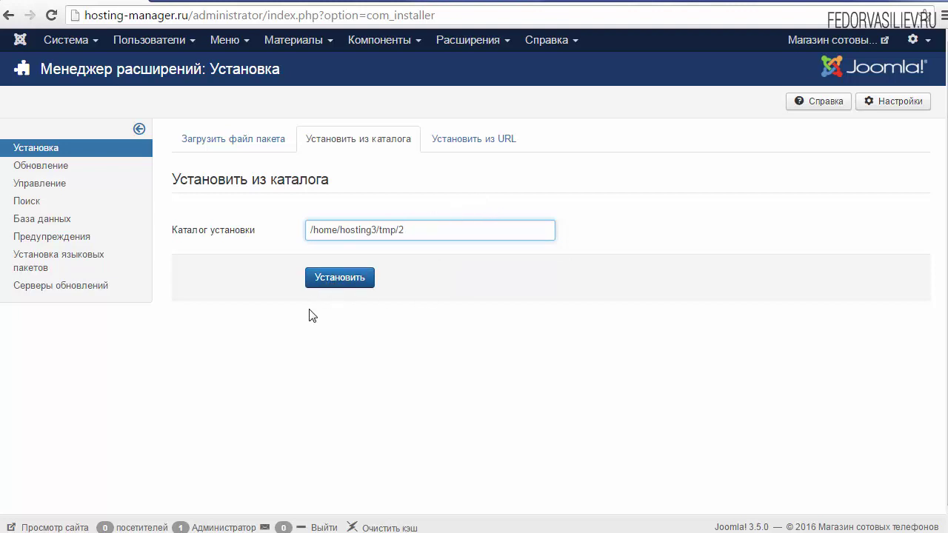
click(329, 283)
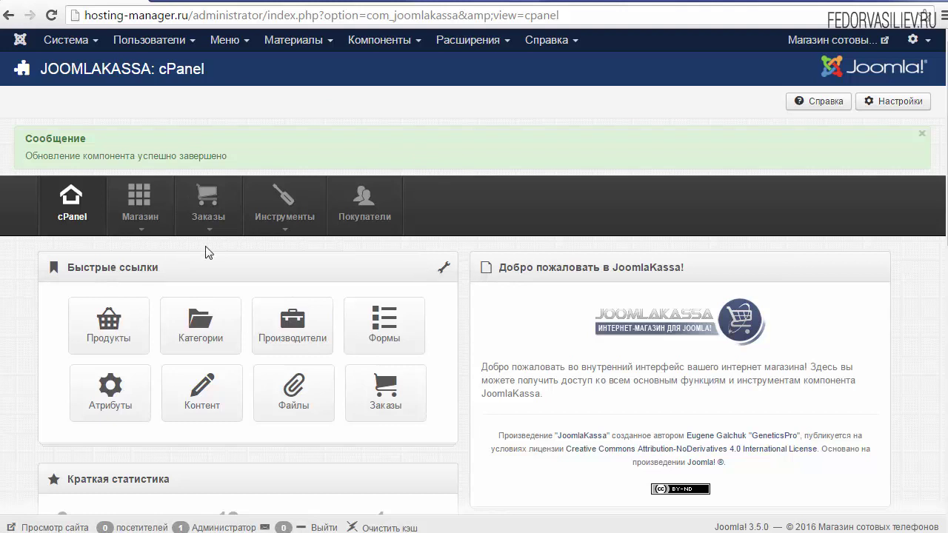
Read the installation message in the JoomlaKassa control panel and check the component version in the brief statistics
triple_click(236, 152)
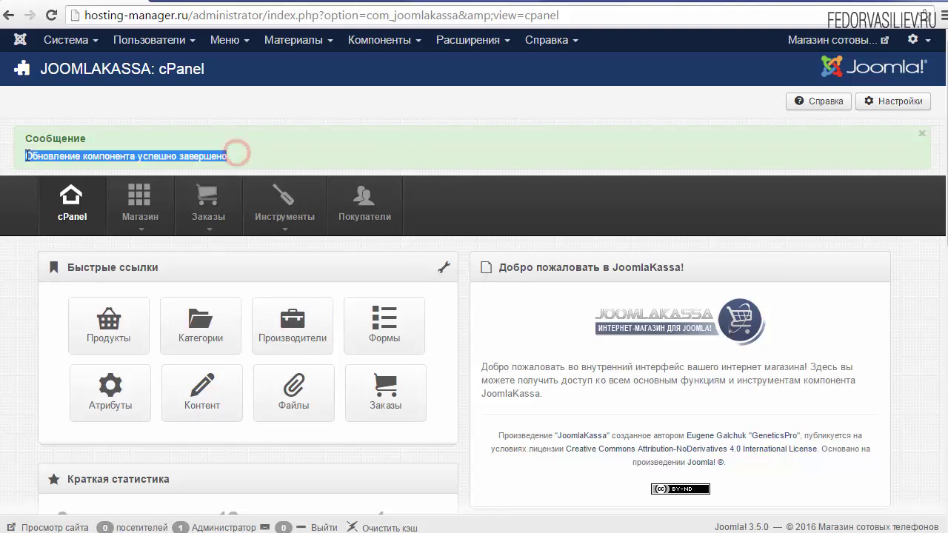
click(65, 154)
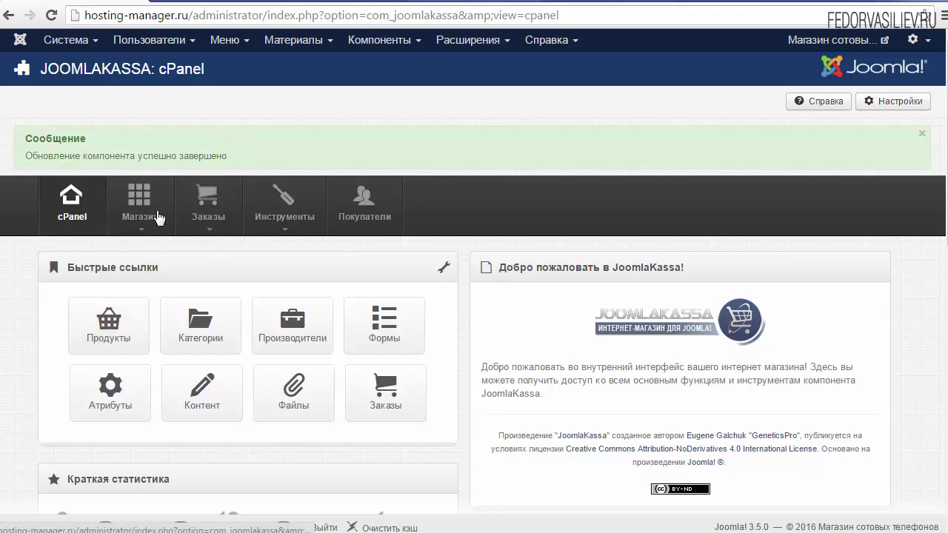
scroll(158, 213, down, 10)
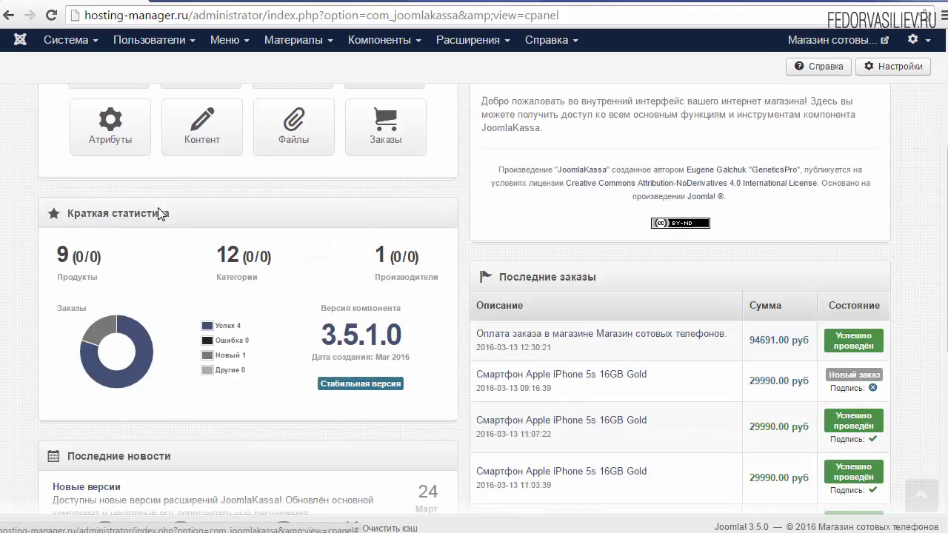
scroll(160, 214, up, 10)
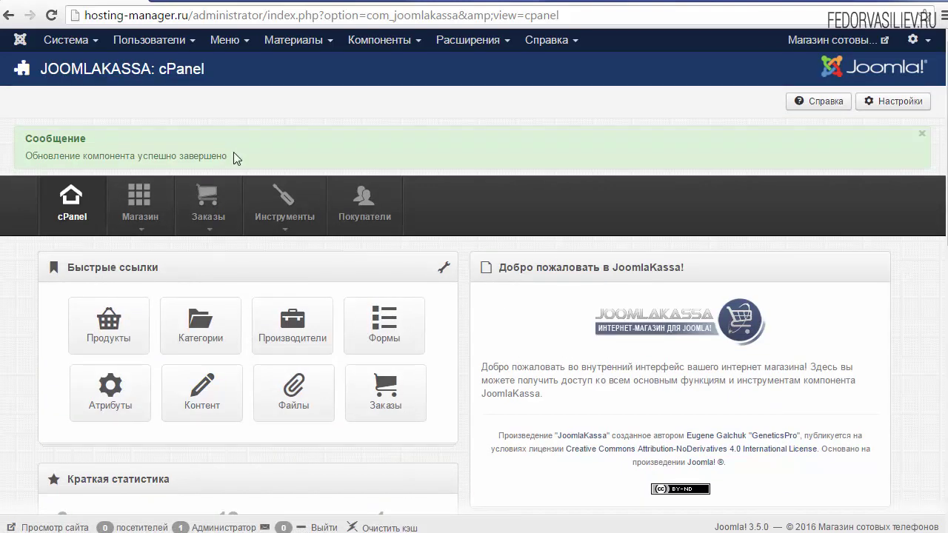
drag(232, 156, 36, 157)
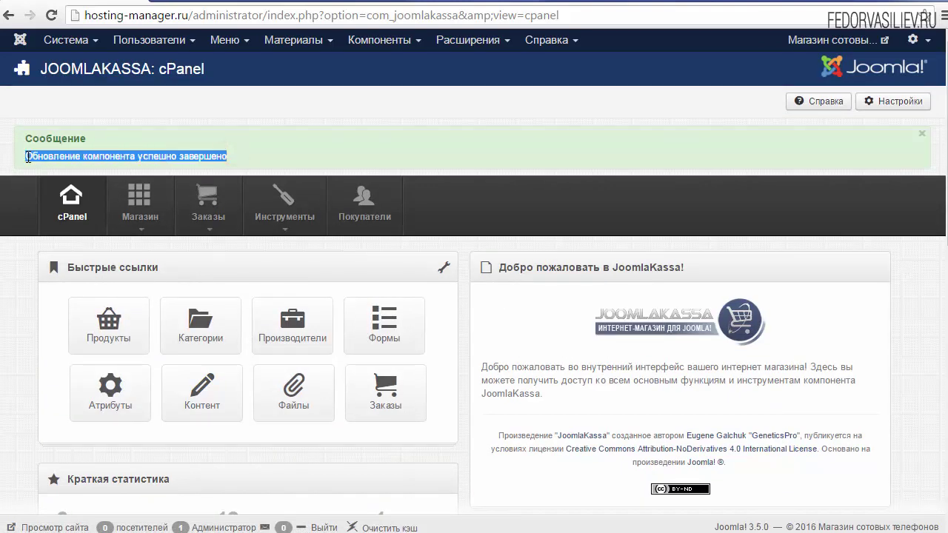
click(27, 157)
scroll(57, 161, down, 3)
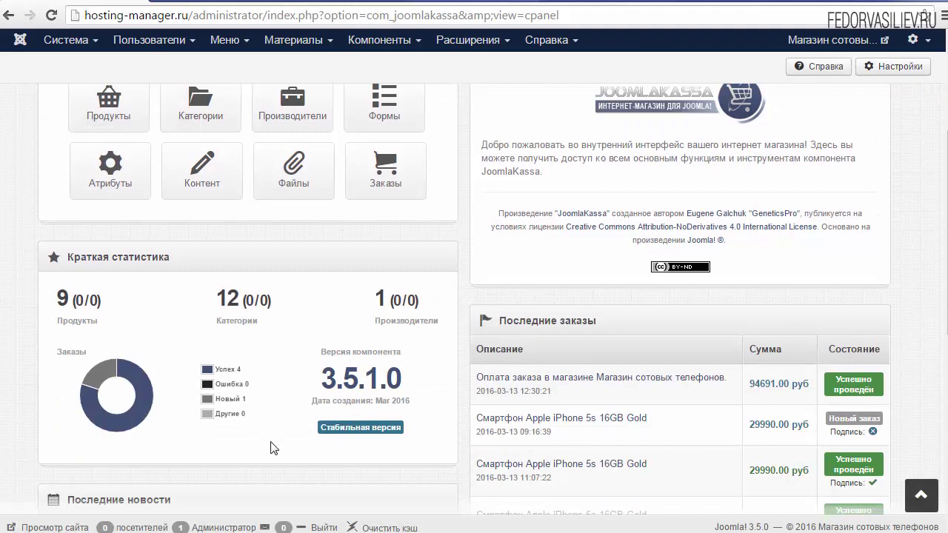
click(427, 426)
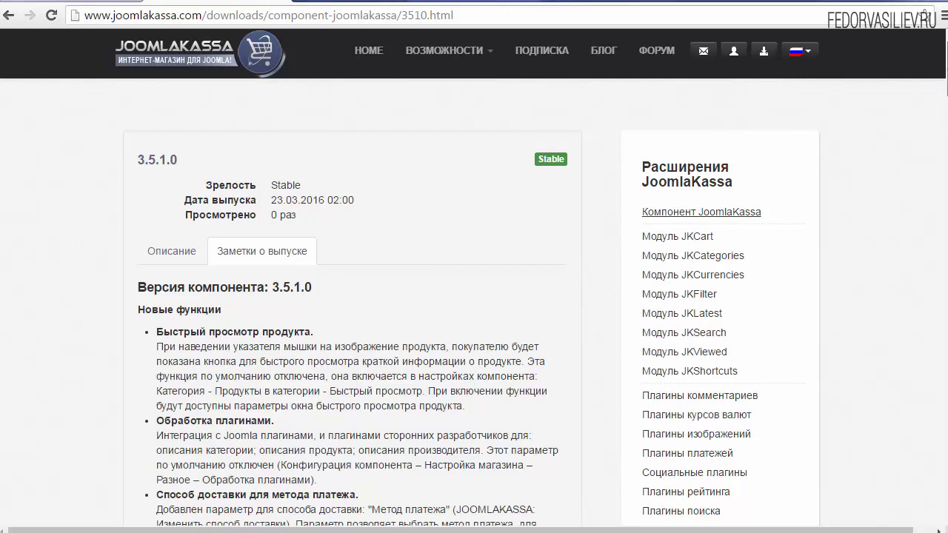
Read the 3.5.1.0 release notes on Быстрый просмотр продукта, including the settings path for enabling it
scroll(198, 104, down, 3)
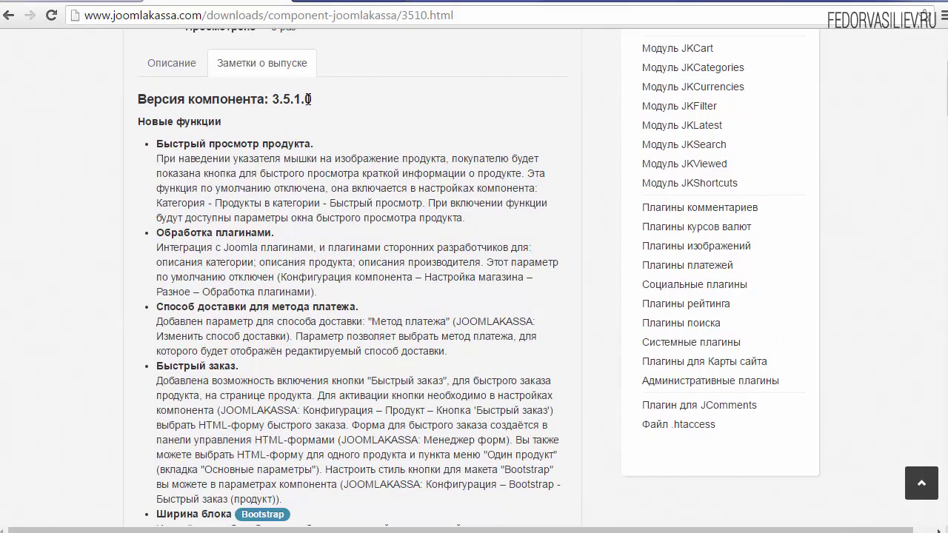
drag(310, 99, 264, 98)
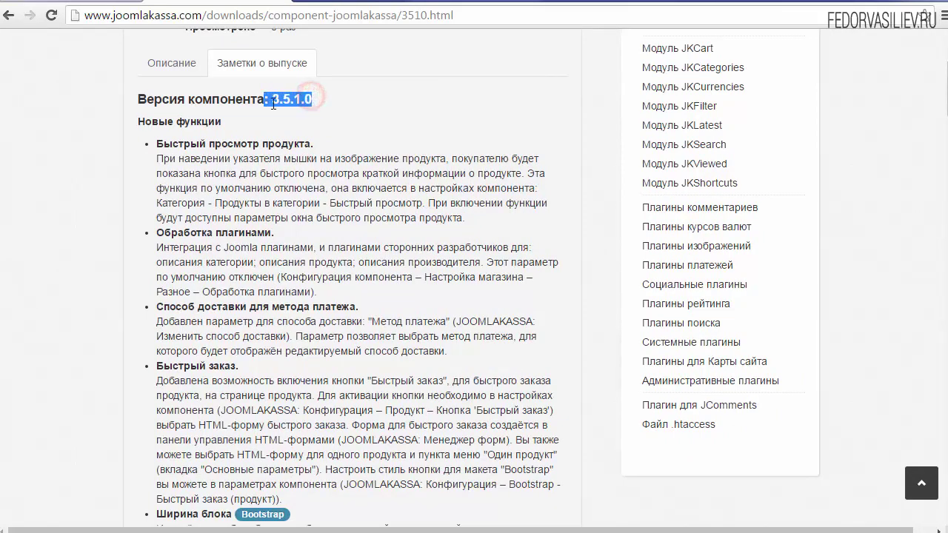
click(180, 135)
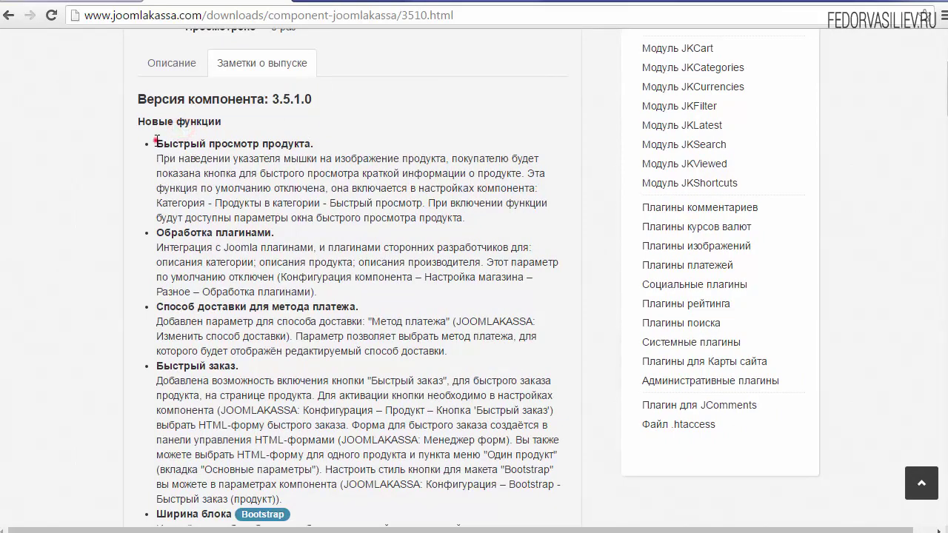
drag(156, 141, 334, 144)
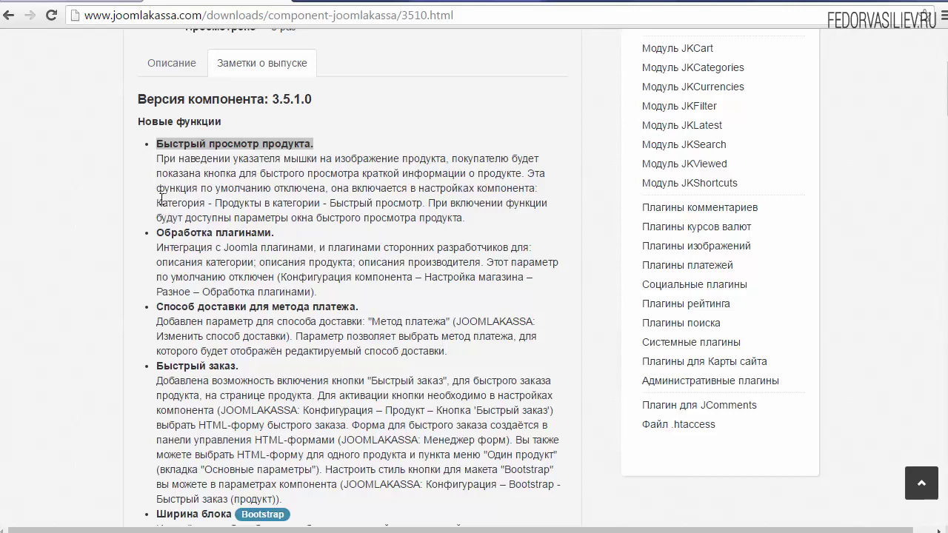
drag(157, 201, 311, 202)
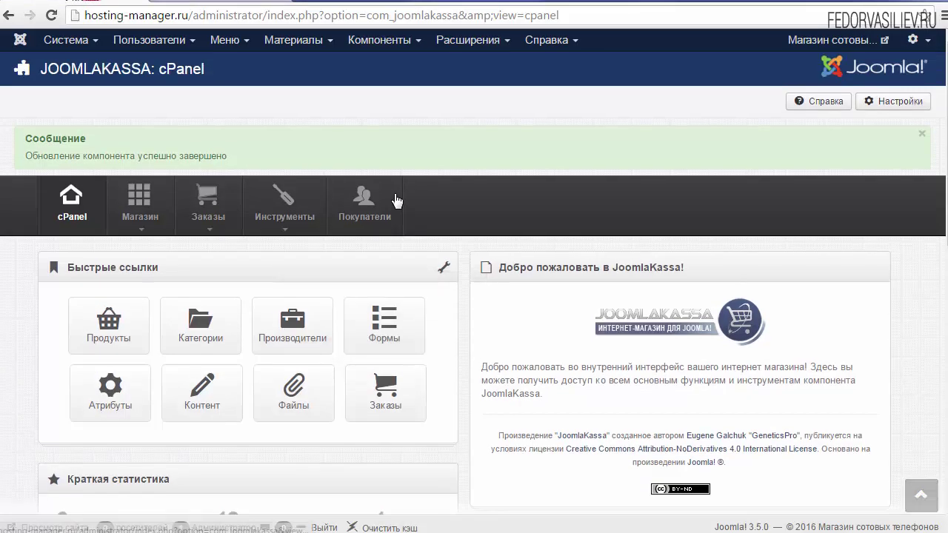
Open the JoomlaKassa configuration and set Быстрый просмотр to Показать in the category settings under Быстрый просмотр продукта
click(891, 105)
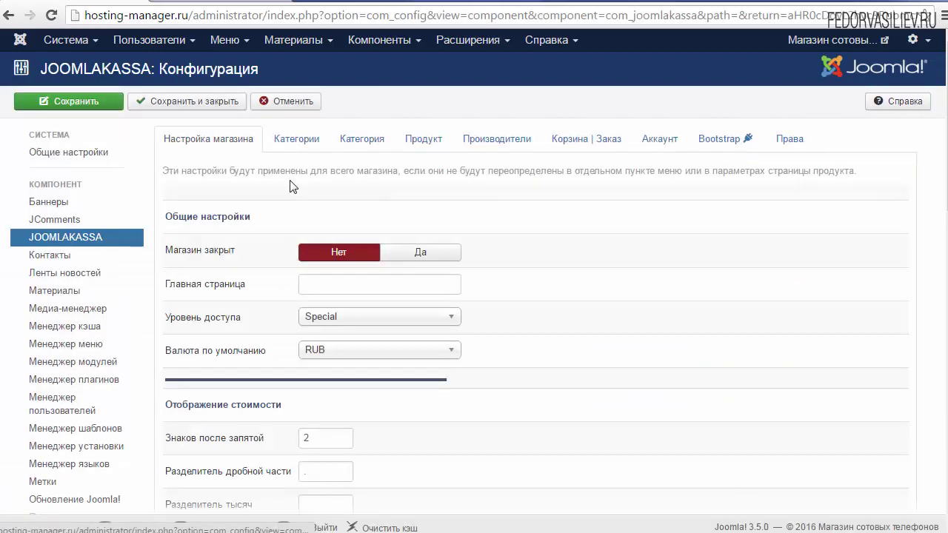
click(360, 139)
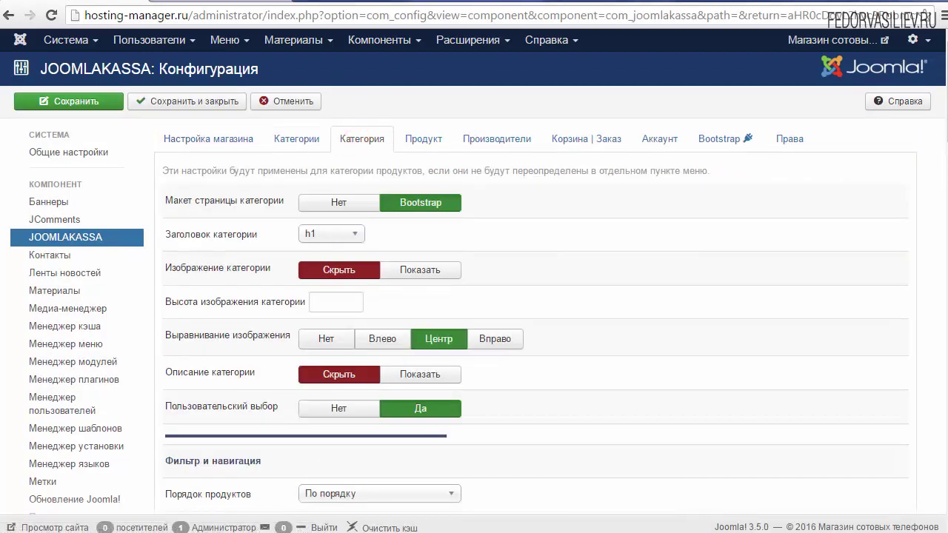
scroll(940, 126, down, 2)
scroll(940, 126, down, 7)
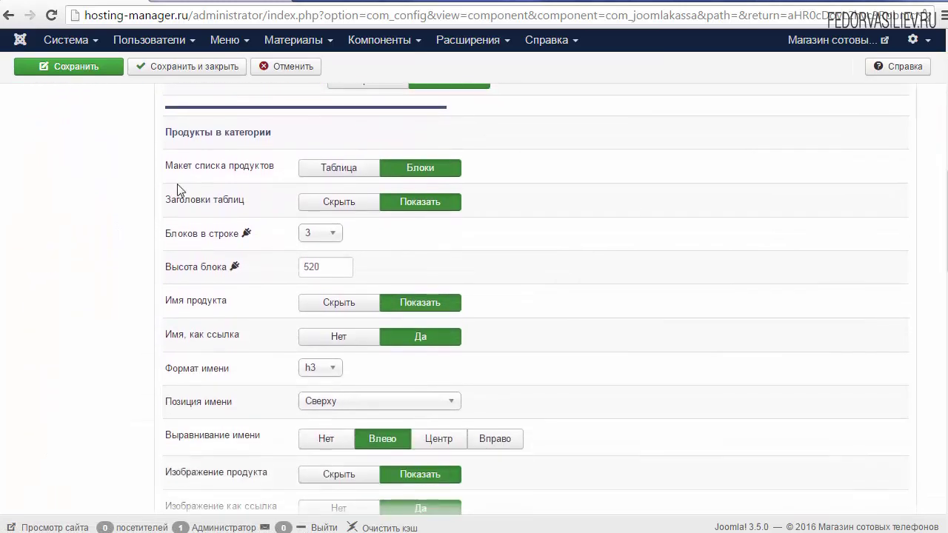
drag(289, 134, 184, 142)
scroll(731, 256, down, 8)
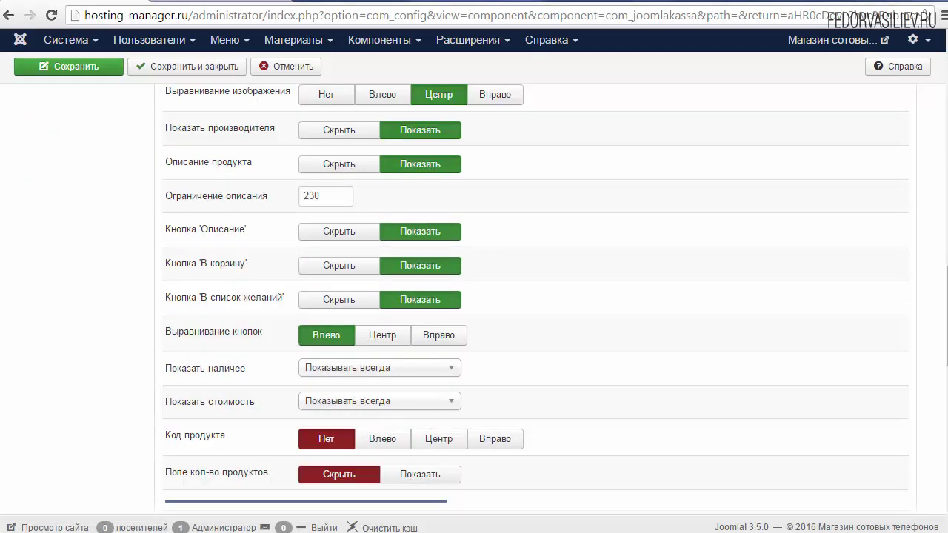
scroll(518, 296, down, 3)
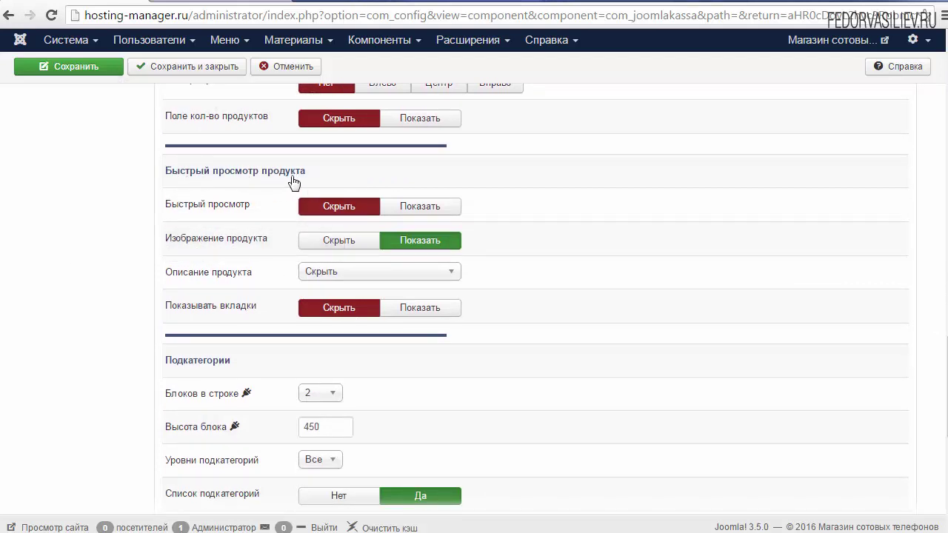
drag(304, 170, 217, 171)
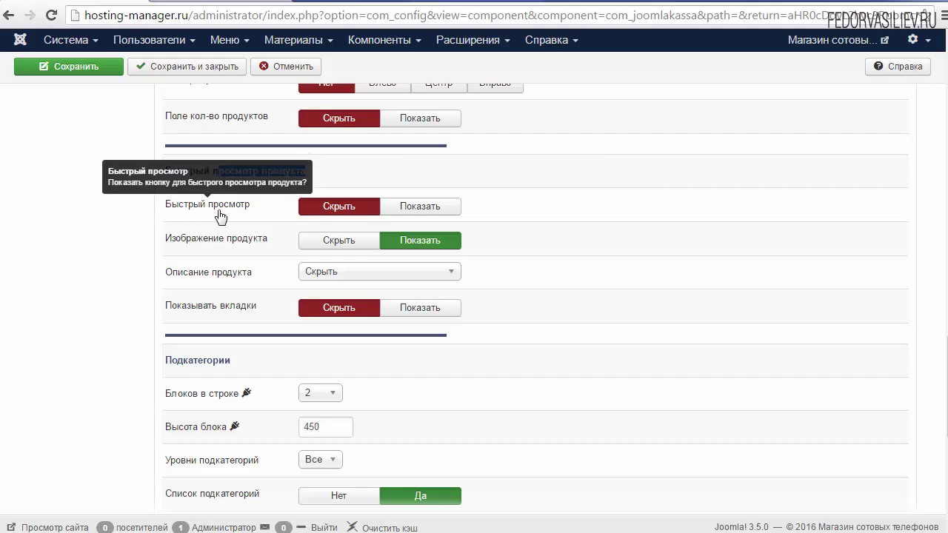
click(425, 209)
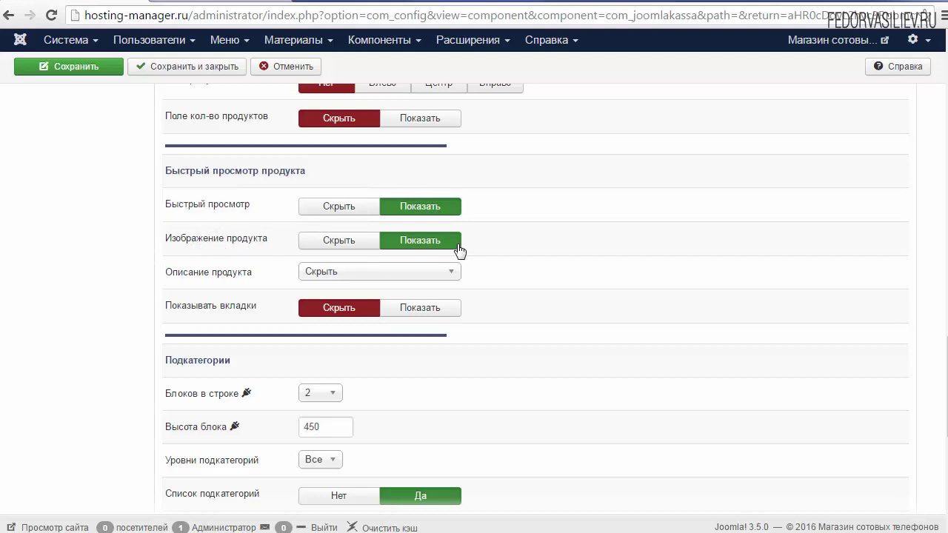
Set the quick view's Описание продукта option to Под изображением and save the configuration
click(334, 271)
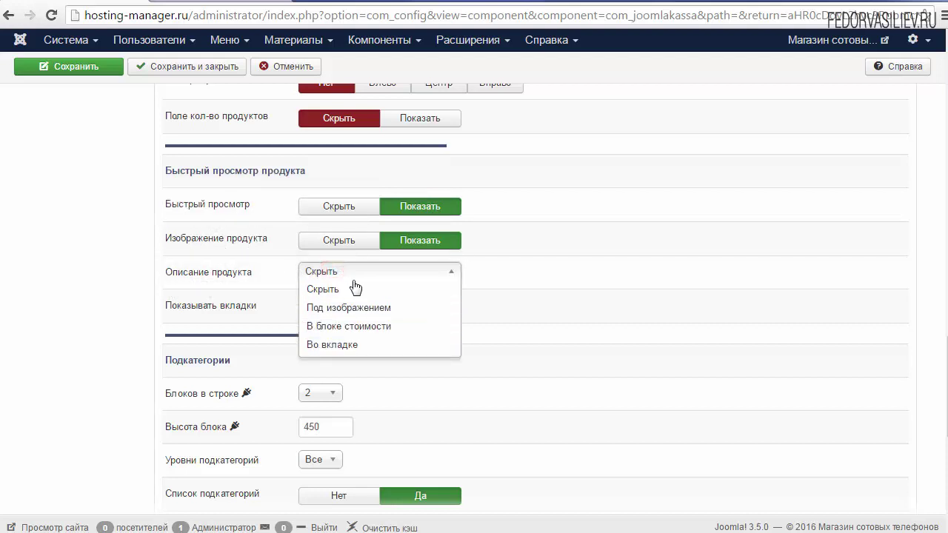
click(512, 276)
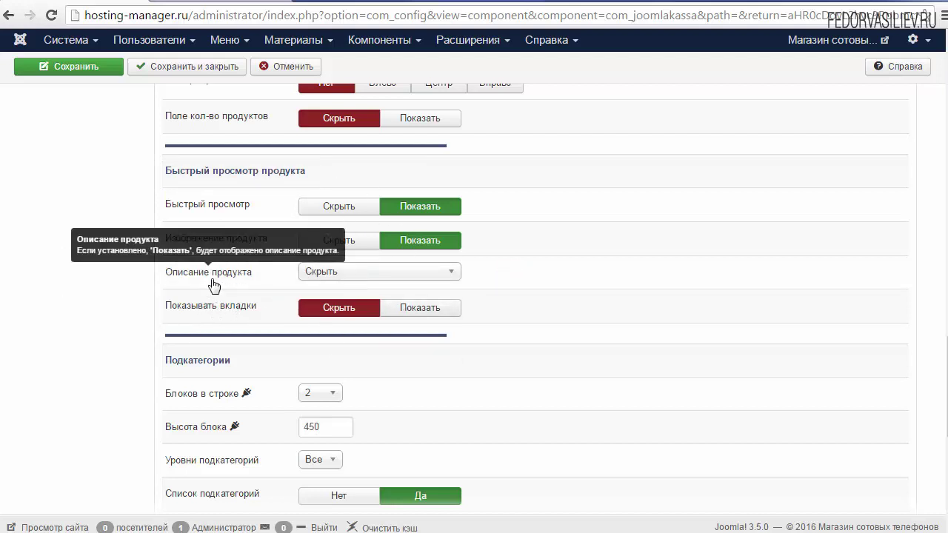
click(314, 271)
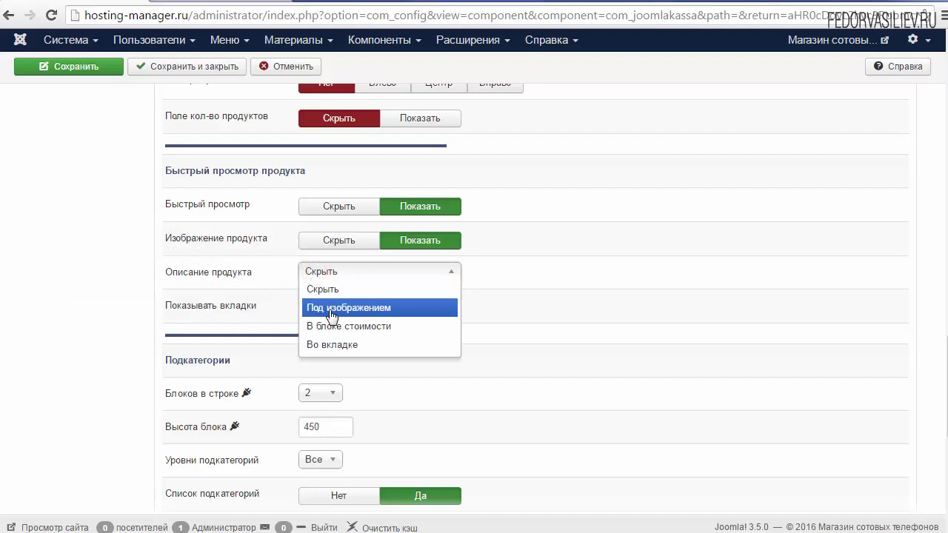
click(331, 315)
click(96, 65)
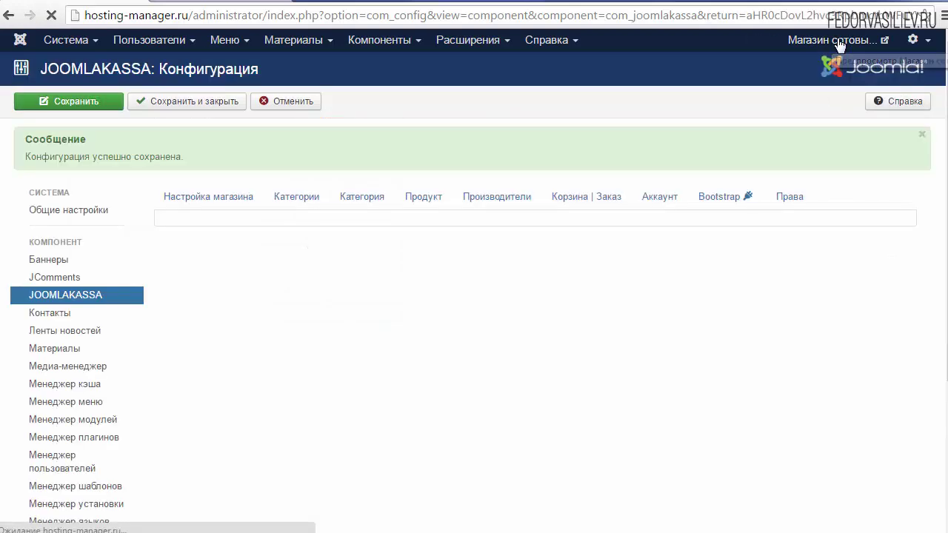
Open the shop's public site and go to the Смартфоны Apple category from the home page
click(842, 40)
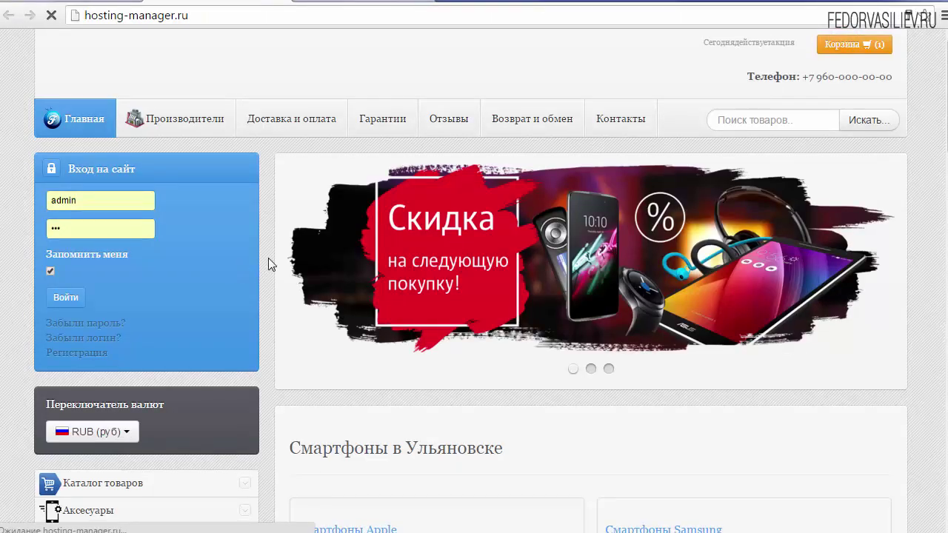
scroll(469, 286, down, 8)
scroll(518, 319, up, 5)
scroll(935, 271, down, 13)
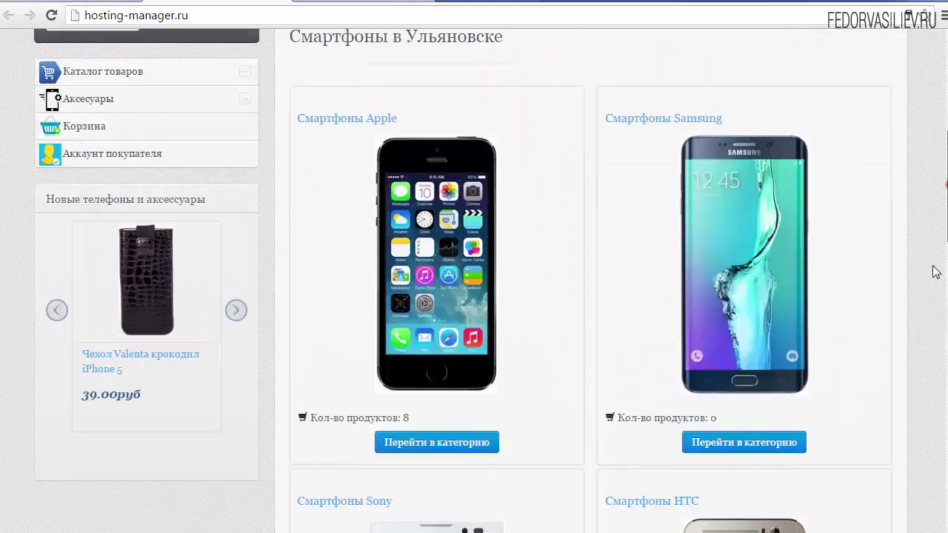
scroll(938, 220, up, 11)
scroll(925, 165, up, 4)
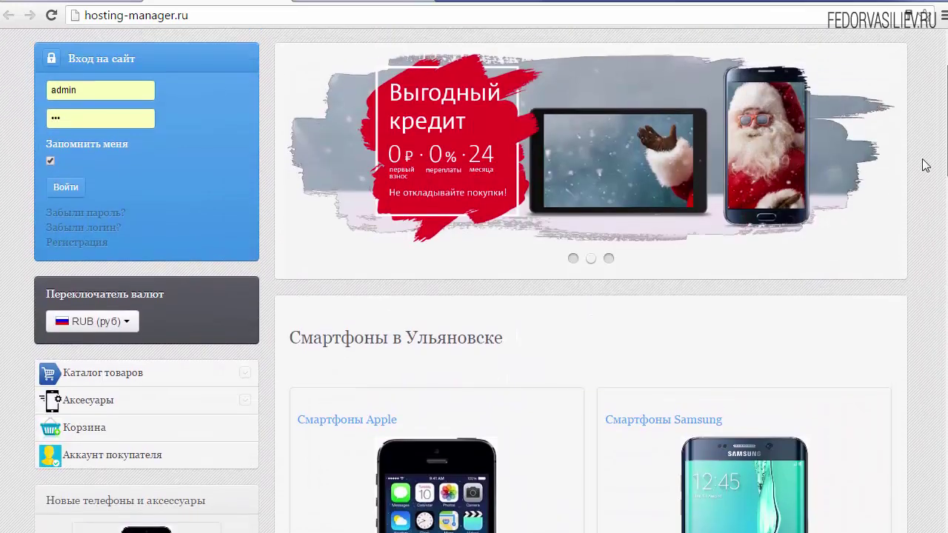
scroll(415, 383, up, 2)
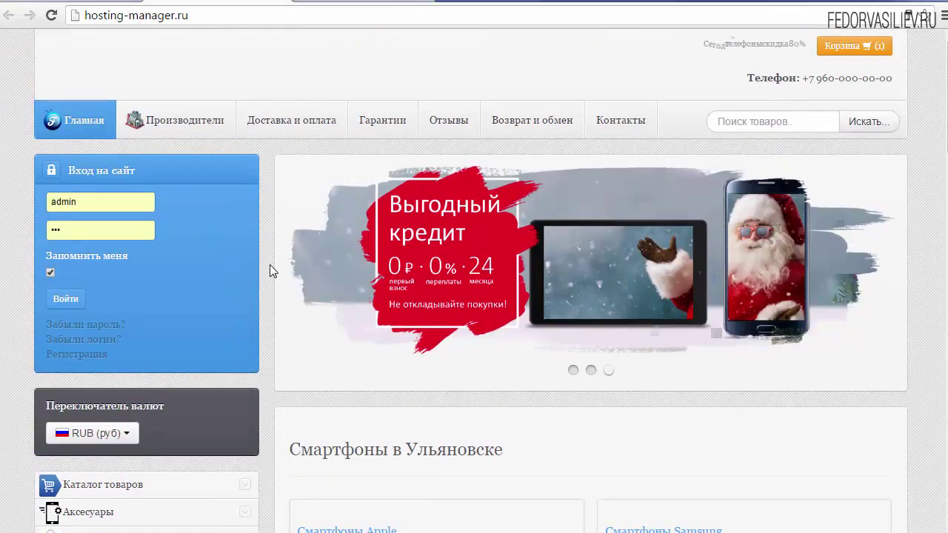
scroll(408, 363, down, 5)
click(434, 490)
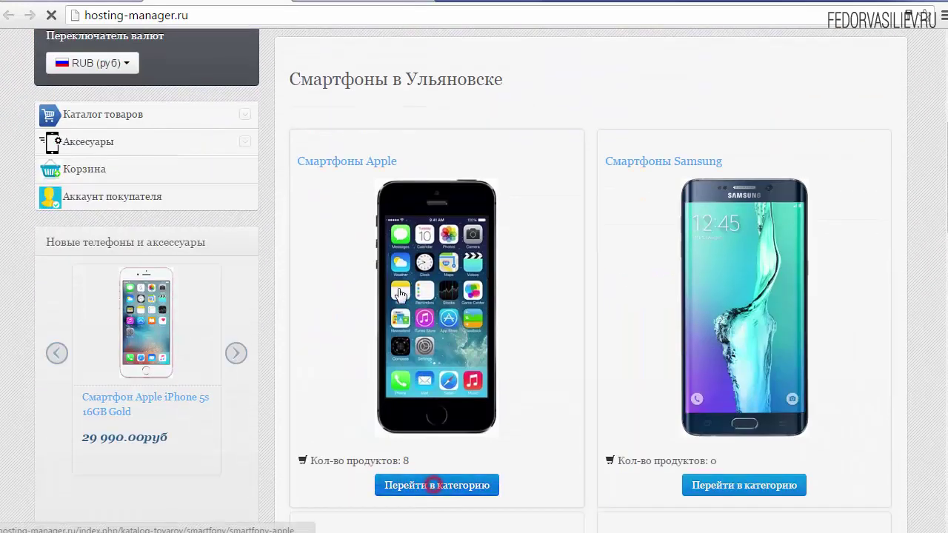
scroll(145, 266, down, 2)
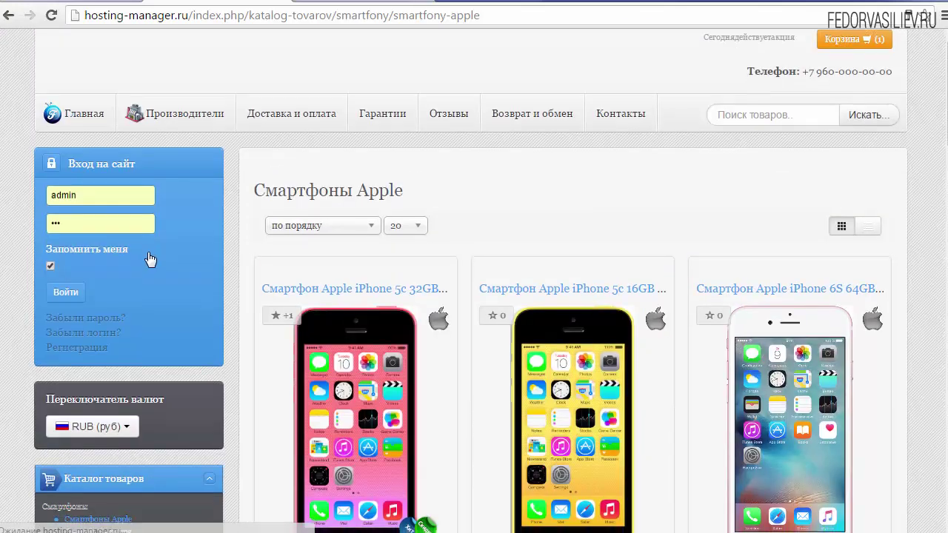
Examine the quick view window of Смартфон Apple iPhone 5c 32GB Pink and close it
mouse_move(341, 261)
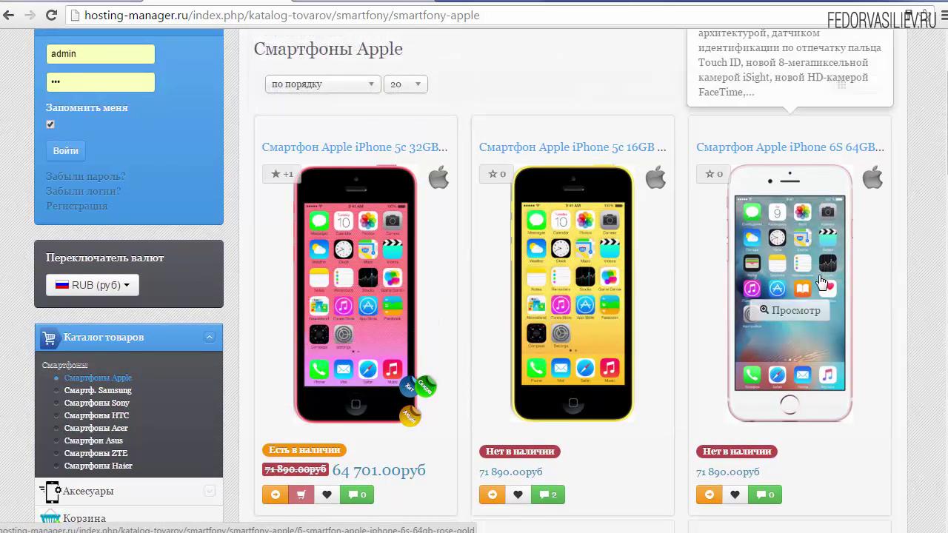
scroll(629, 266, down, 3)
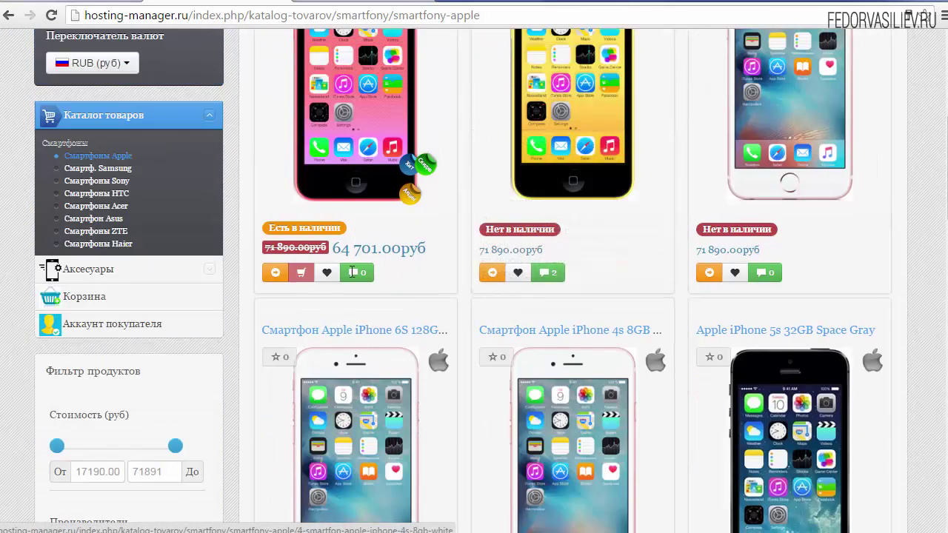
scroll(342, 249, up, 3)
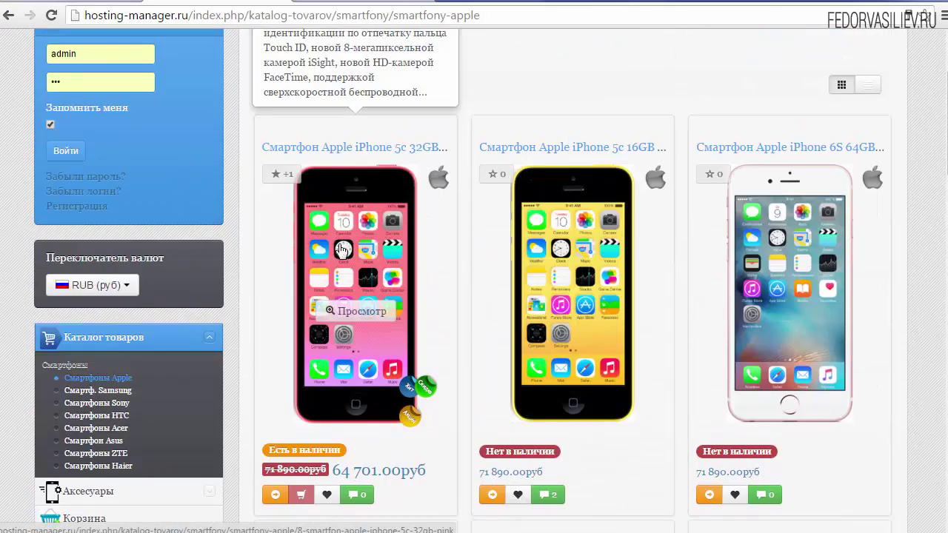
click(368, 311)
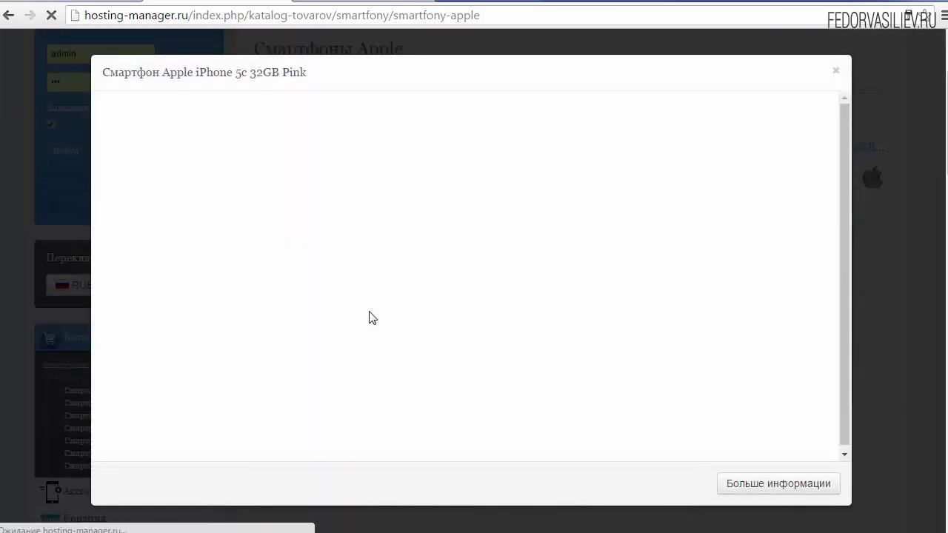
scroll(822, 338, down, 2)
scroll(833, 249, up, 2)
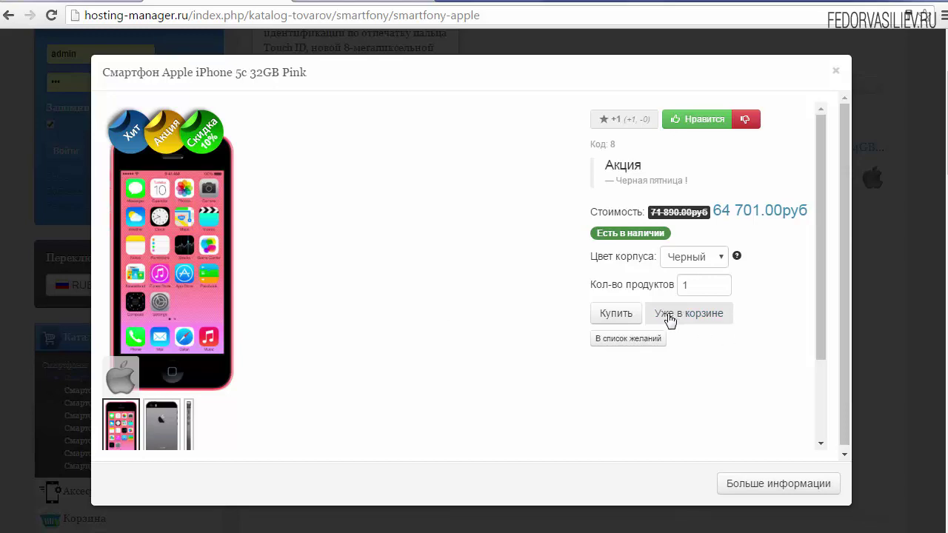
click(836, 70)
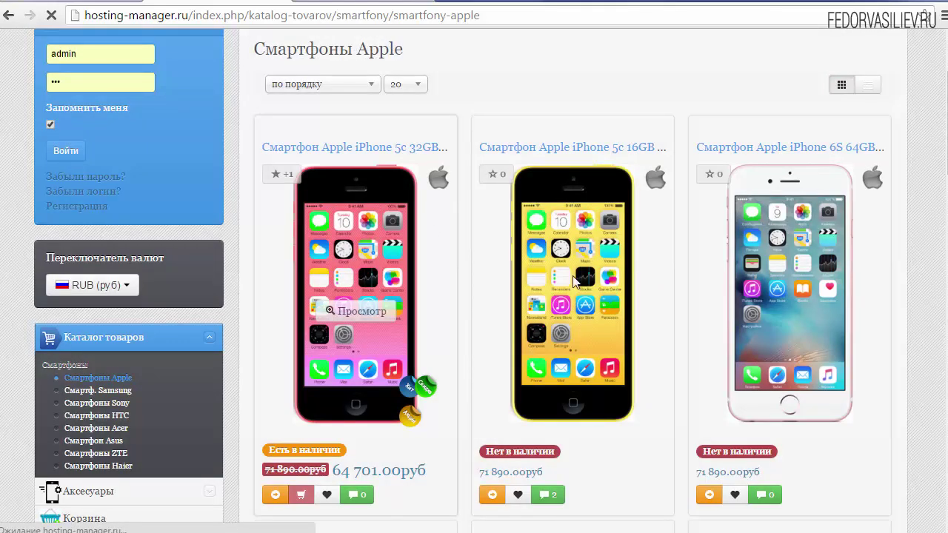
Open the full product page of Смартфон Apple iPhone 5c 32GB Pink and look through its content
mouse_move(362, 249)
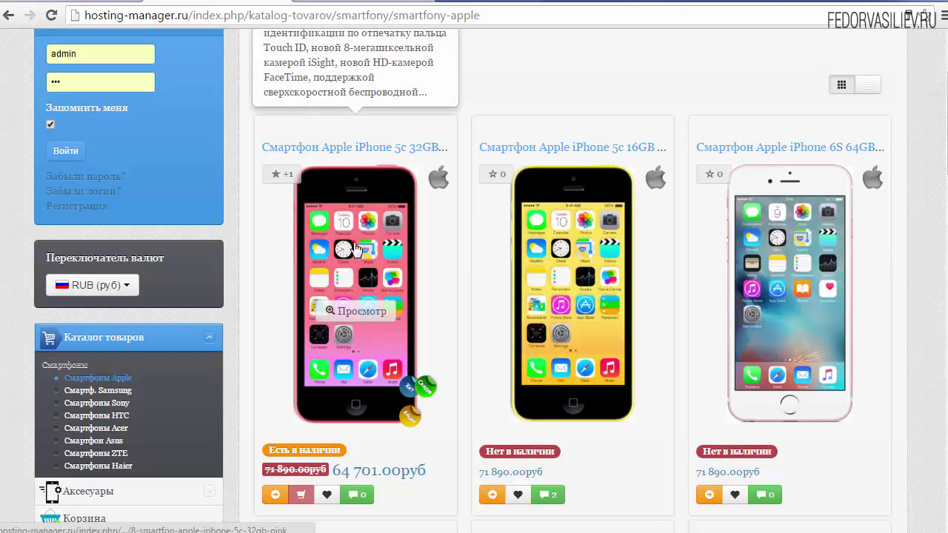
click(259, 235)
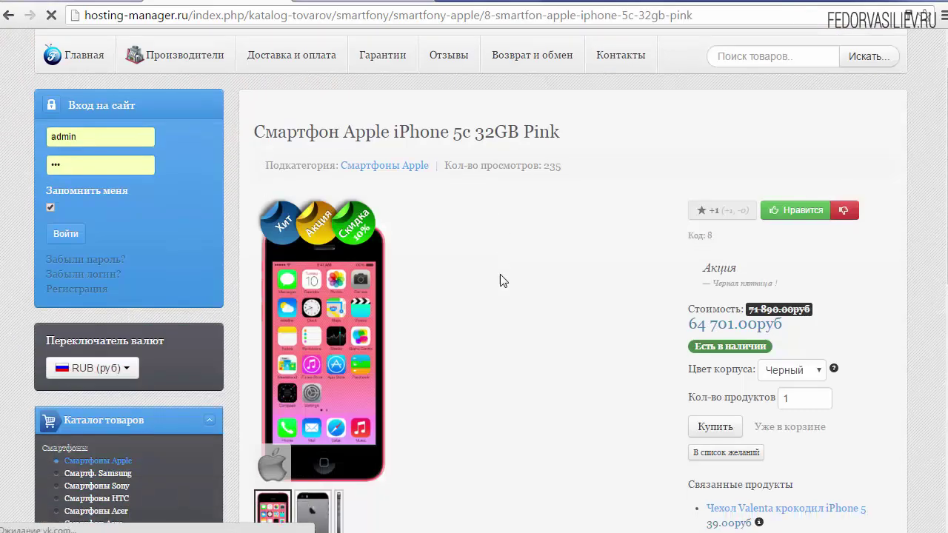
scroll(501, 279, down, 5)
scroll(500, 280, down, 1)
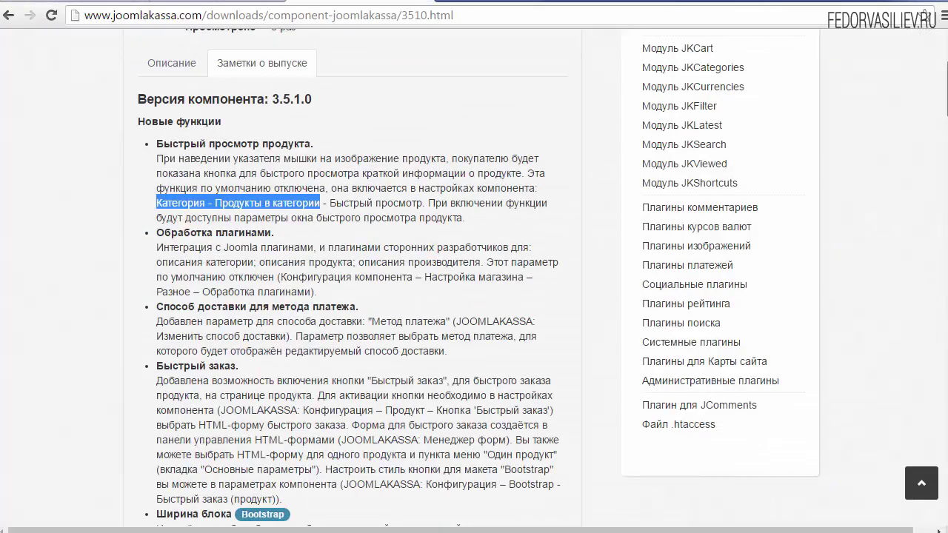
Switch to the 3.5.1.0 release notes and read the section on Обработка плагинами, including its settings path
scroll(355, 281, down, 2)
triple_click(284, 65)
click(189, 90)
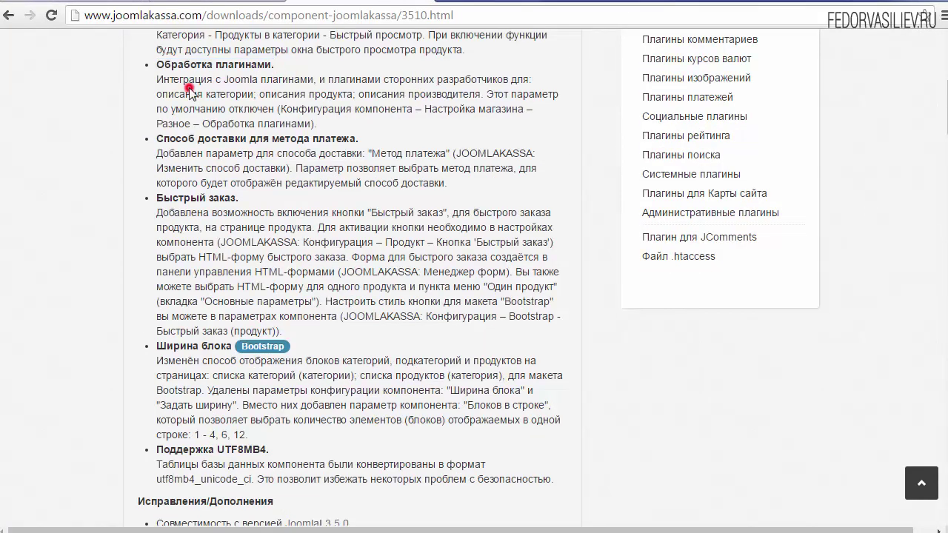
drag(158, 64, 260, 81)
click(301, 123)
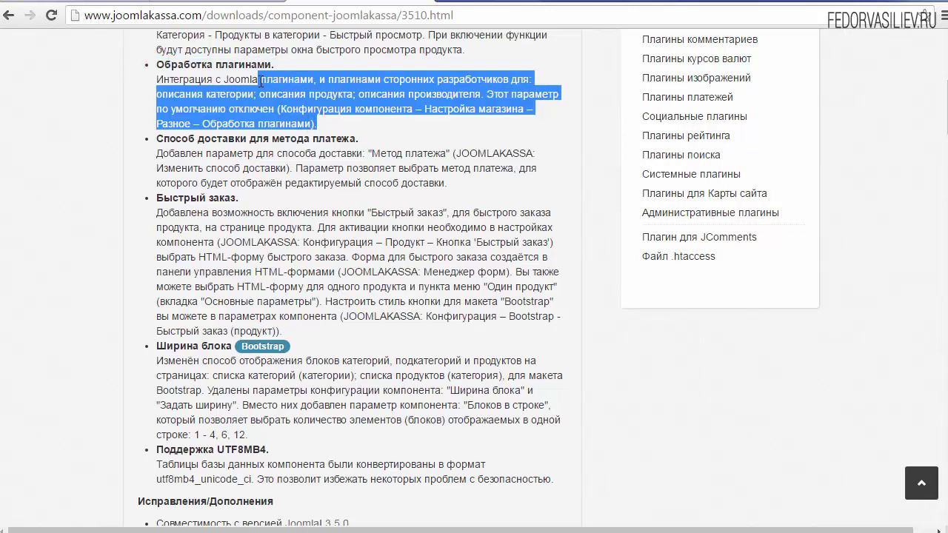
click(251, 82)
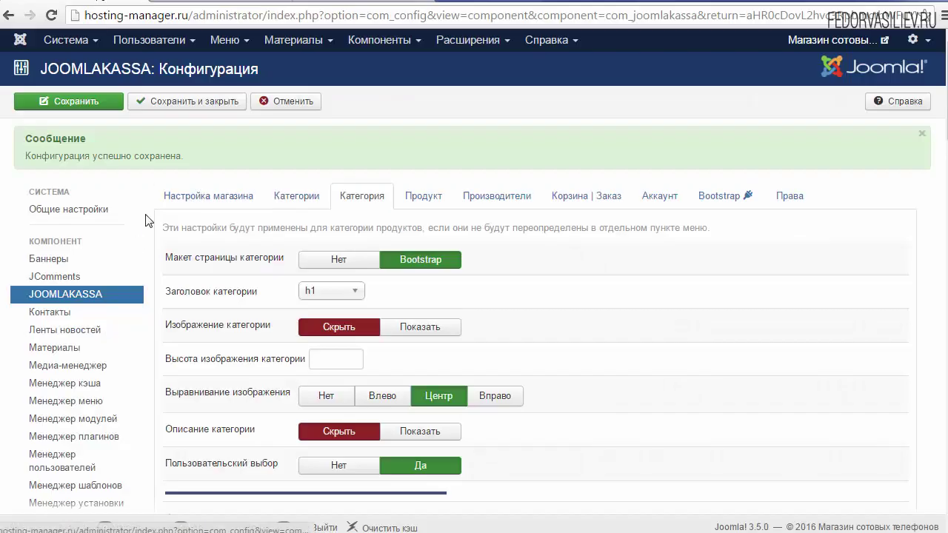
In the JoomlaKassa configuration's Настройка магазина section, set Обработка плагинами to Да and save the configuration
click(186, 197)
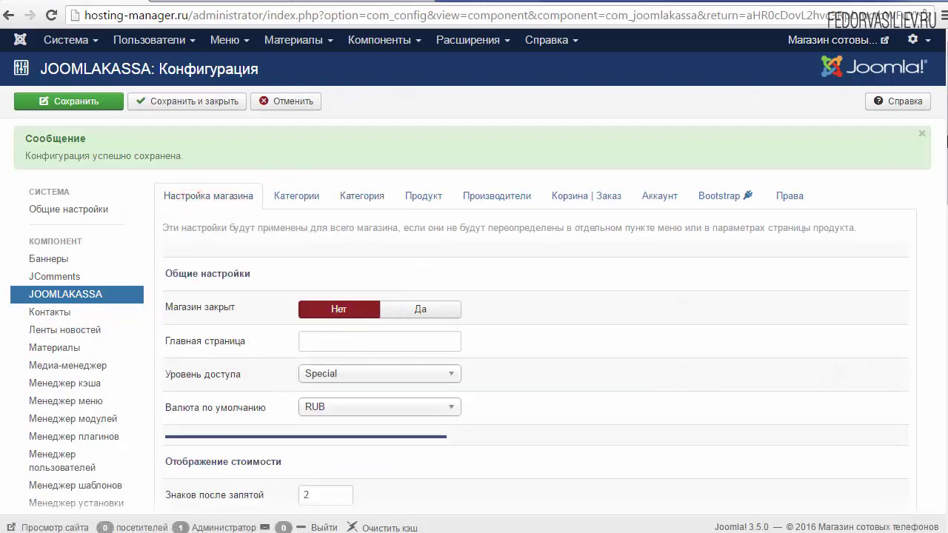
drag(942, 137, 946, 428)
scroll(254, 284, down, 1)
scroll(254, 284, down, 1)
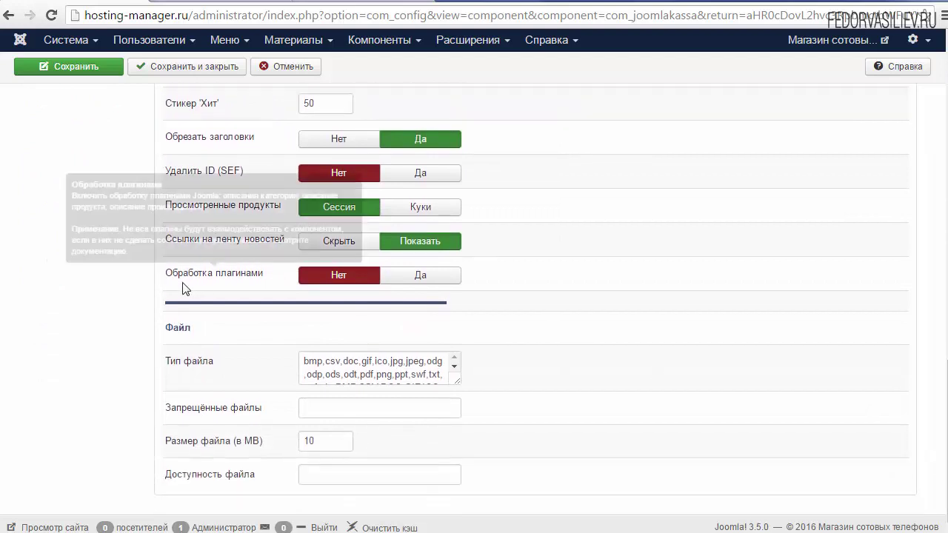
drag(268, 275, 189, 284)
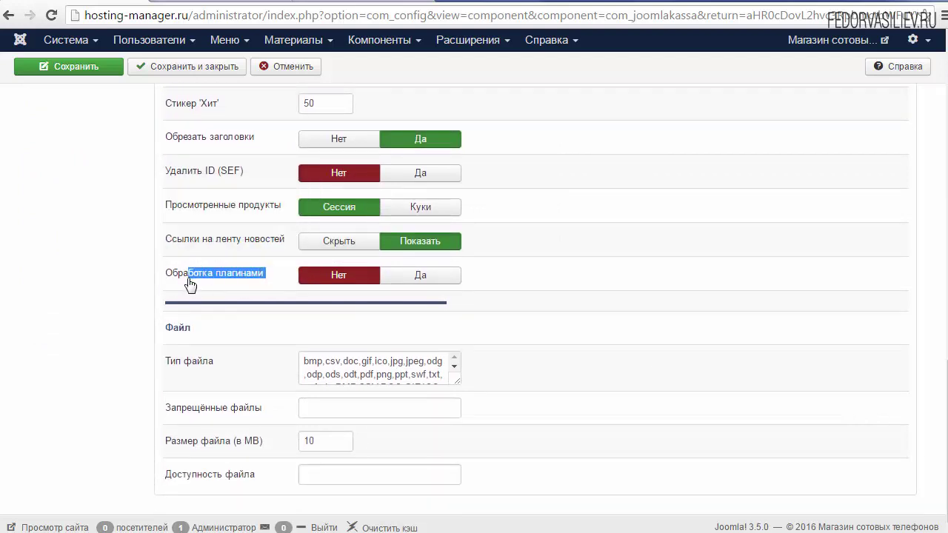
click(408, 270)
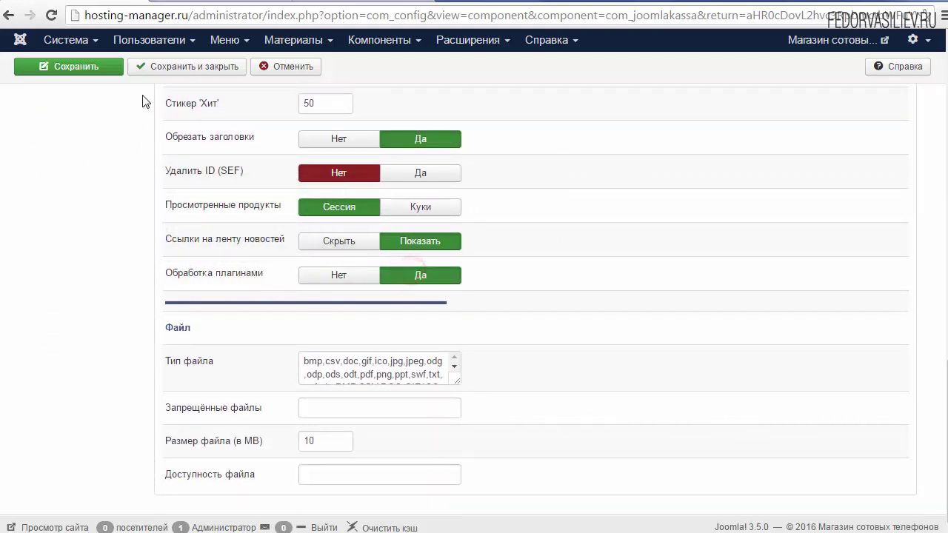
click(160, 71)
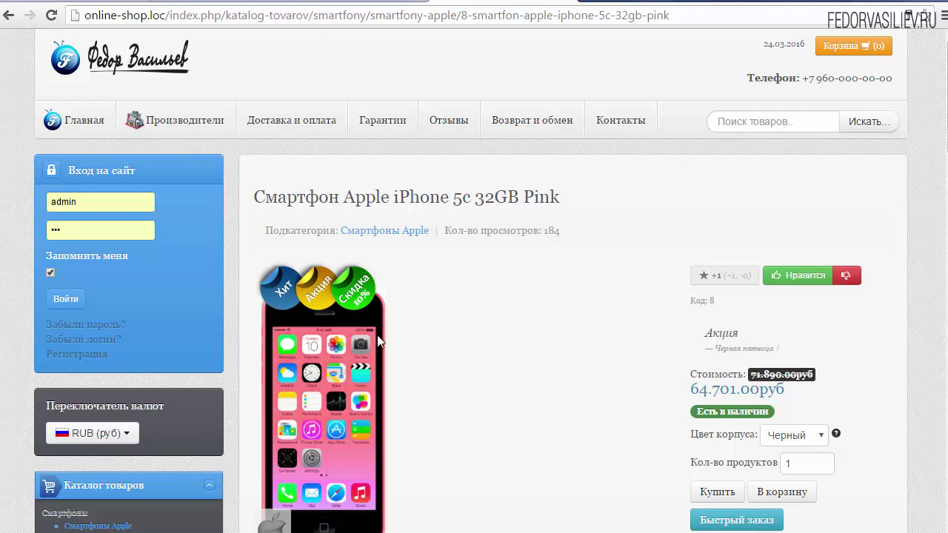
Look through the product page's coloured description blocks and circular progress charts, and reload the page
scroll(473, 296, down, 5)
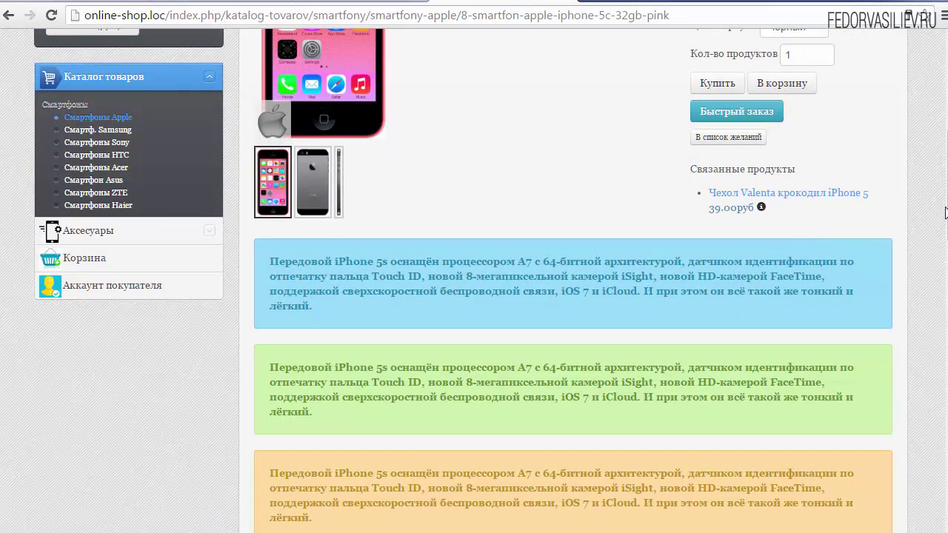
drag(945, 213, 945, 211)
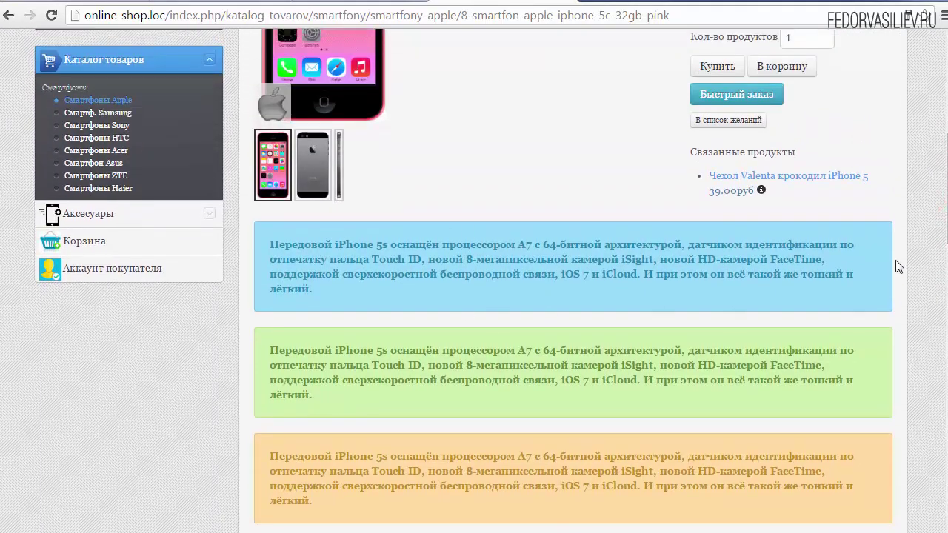
scroll(140, 227, down, 7)
scroll(147, 228, up, 3)
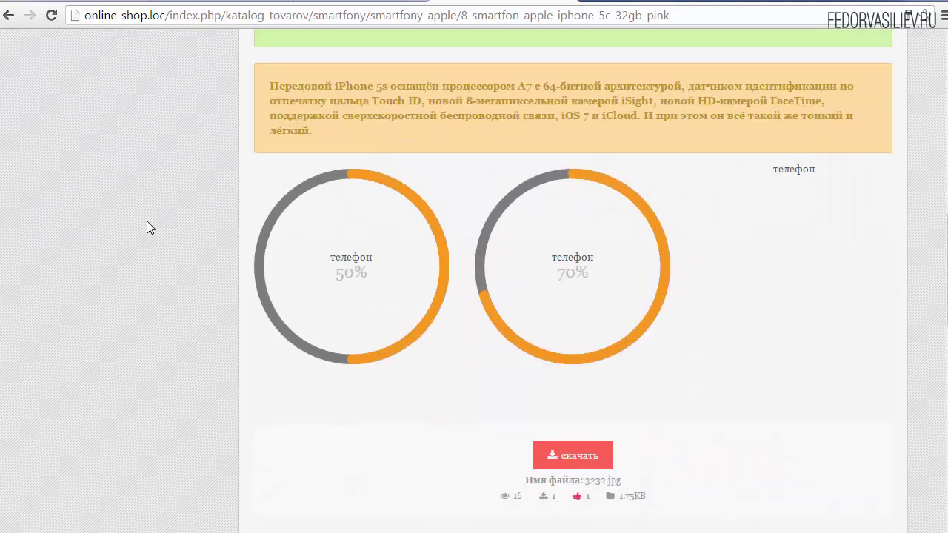
click(52, 17)
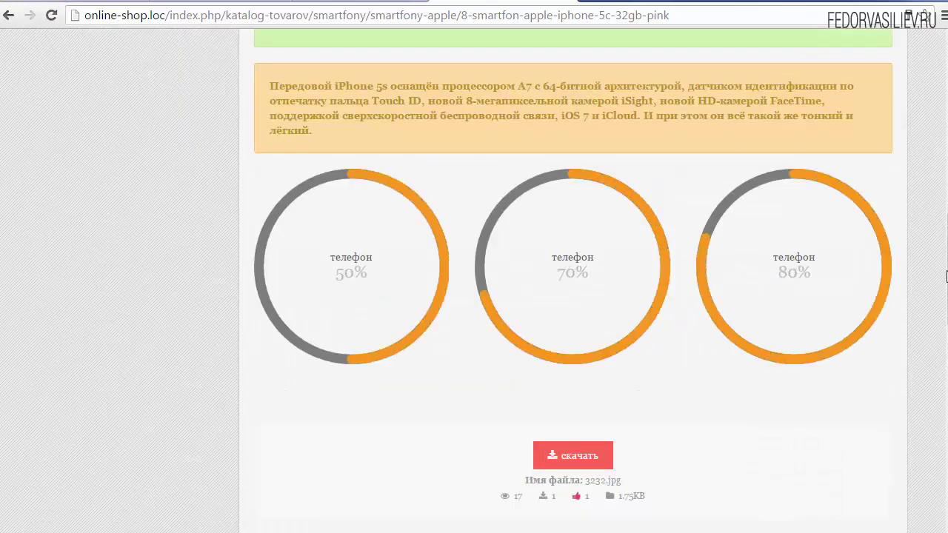
Download the file 3232.jpg from the product page, and enlarge the Samsung Galaxy promotional image and close it
scroll(945, 274, down, 2)
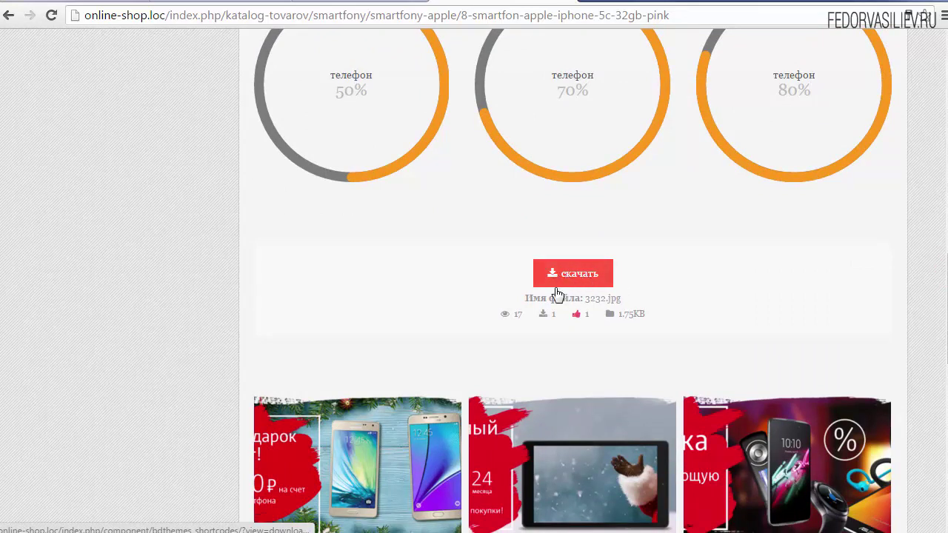
click(580, 281)
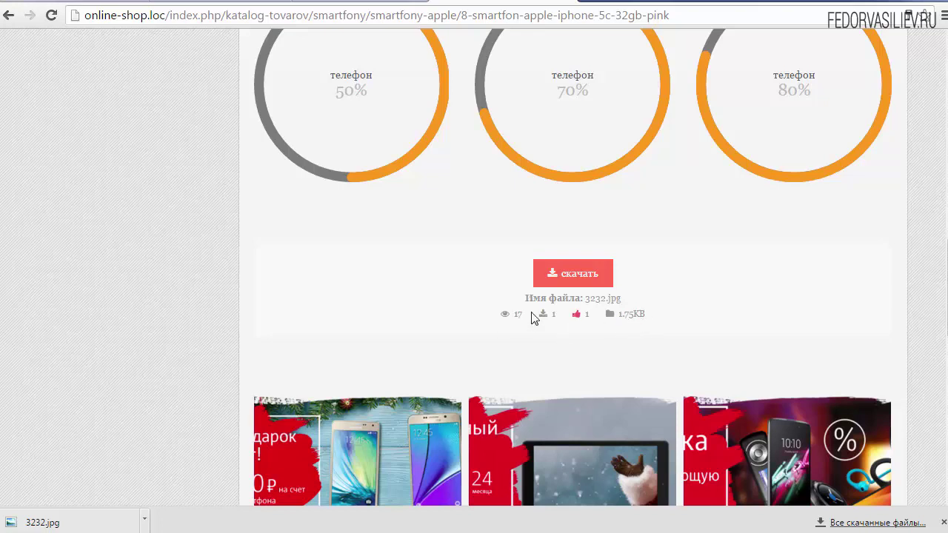
scroll(440, 294, down, 4)
scroll(319, 242, up, 1)
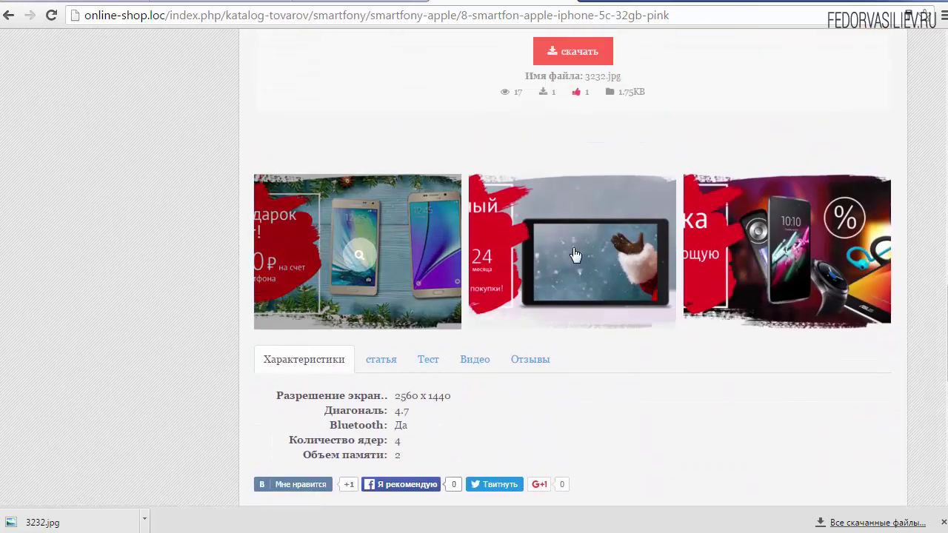
click(353, 255)
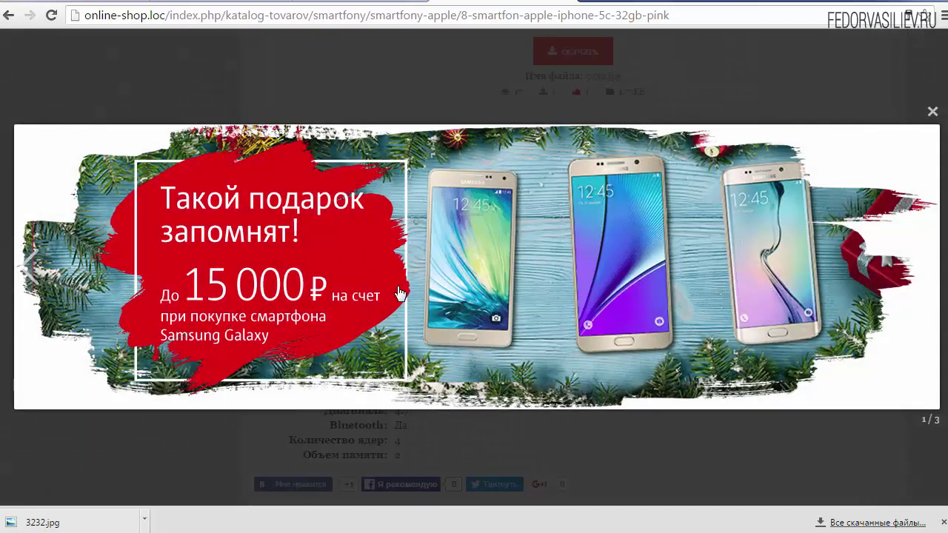
click(932, 113)
scroll(608, 244, down, 1)
scroll(609, 250, up, 1)
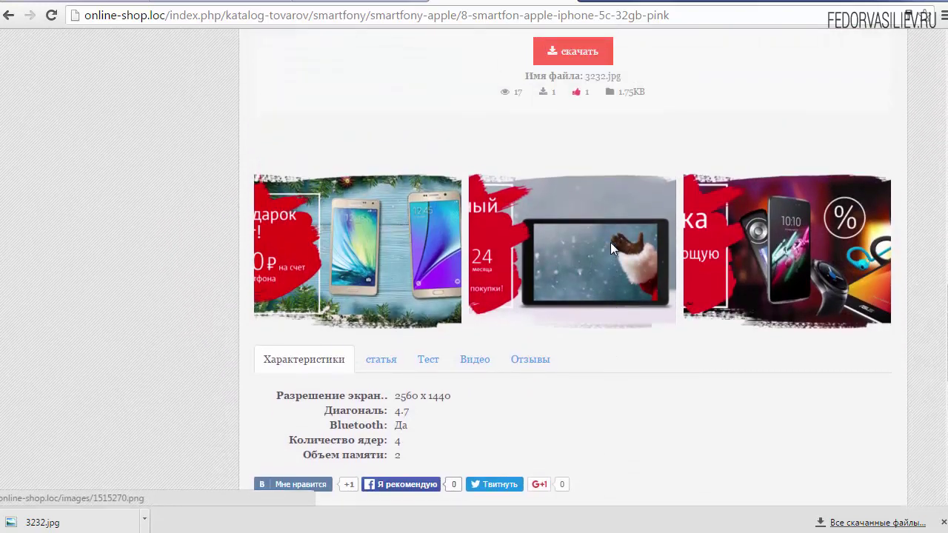
Review the product page's promotional images, download block, progress charts and coloured description texts once more
scroll(784, 266, down, 1)
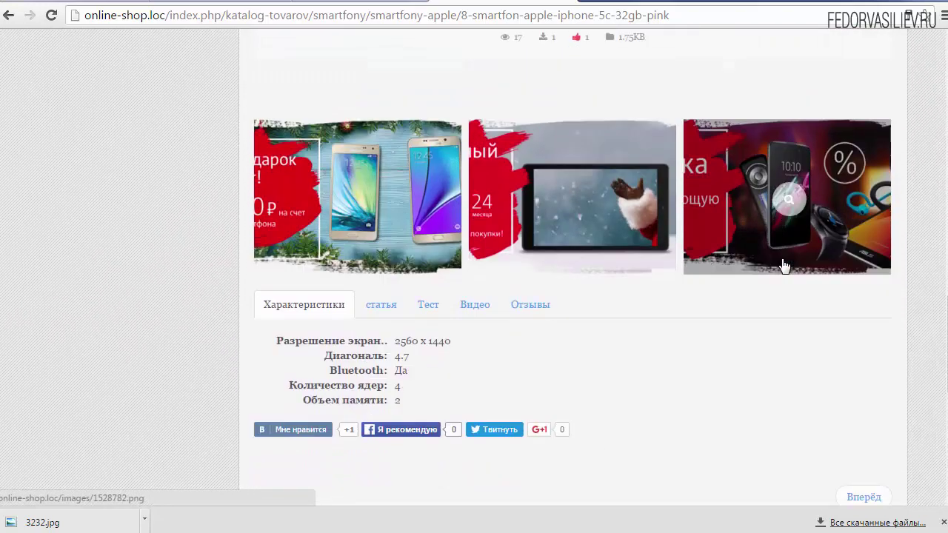
scroll(784, 267, down, 1)
scroll(782, 265, up, 2)
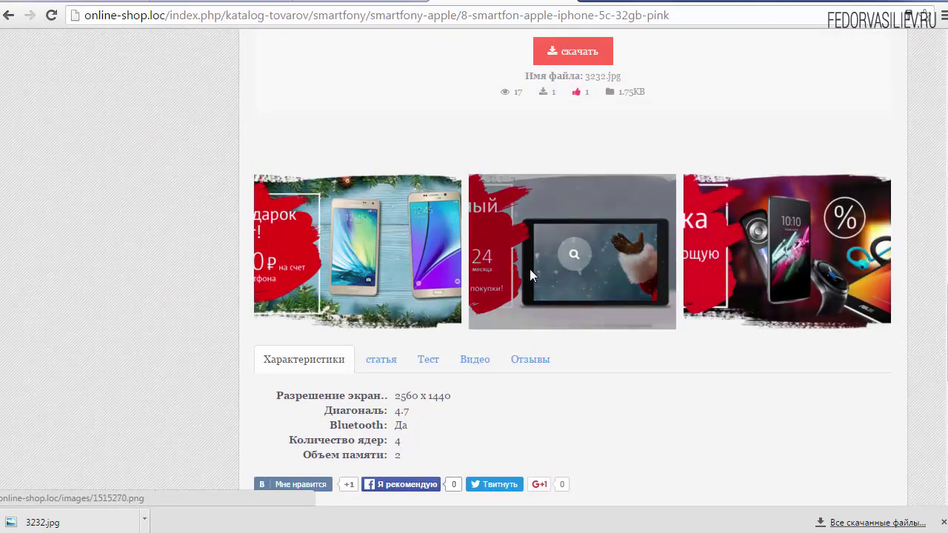
scroll(530, 270, up, 5)
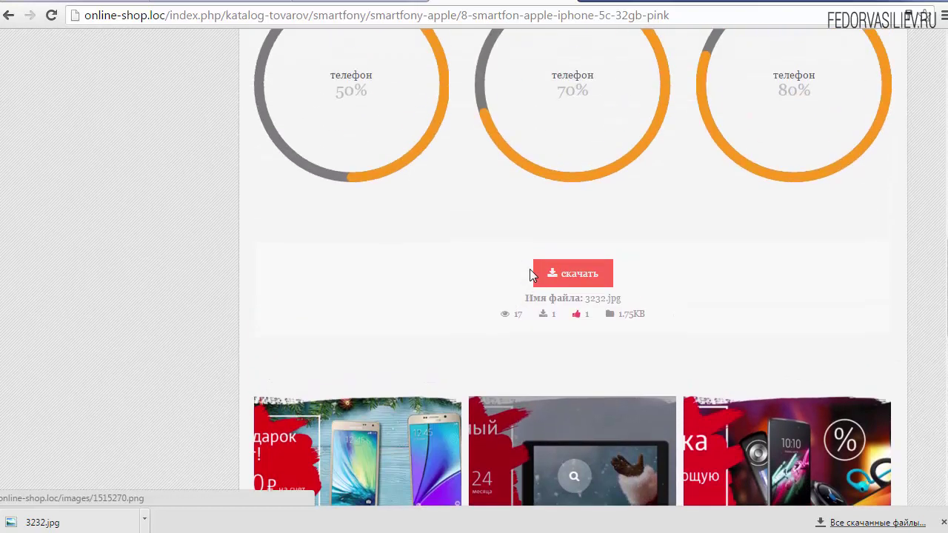
scroll(530, 274, up, 3)
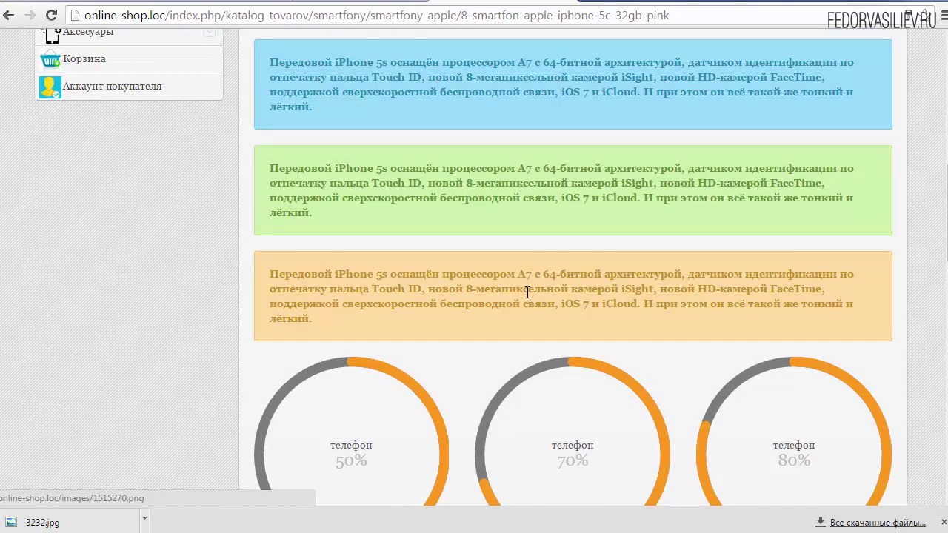
scroll(527, 292, up, 8)
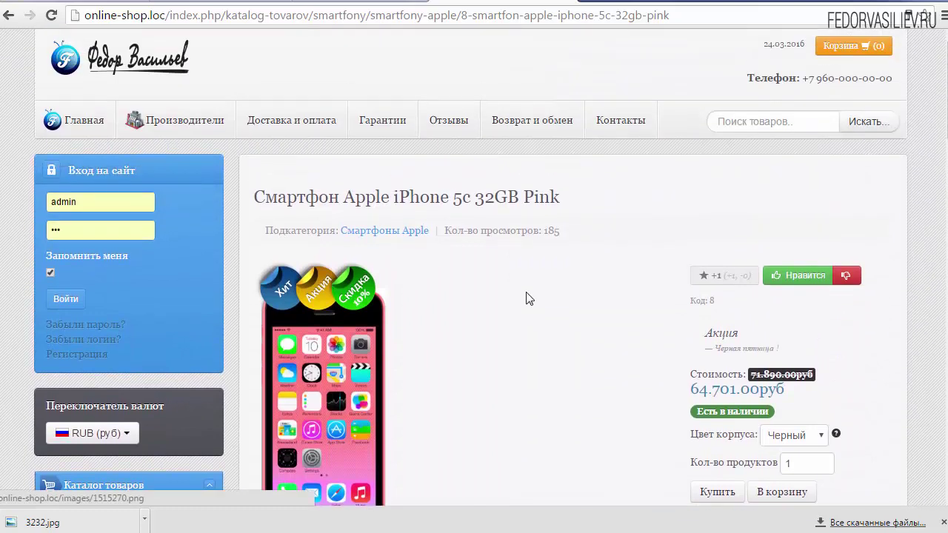
scroll(528, 298, down, 5)
scroll(524, 294, down, 5)
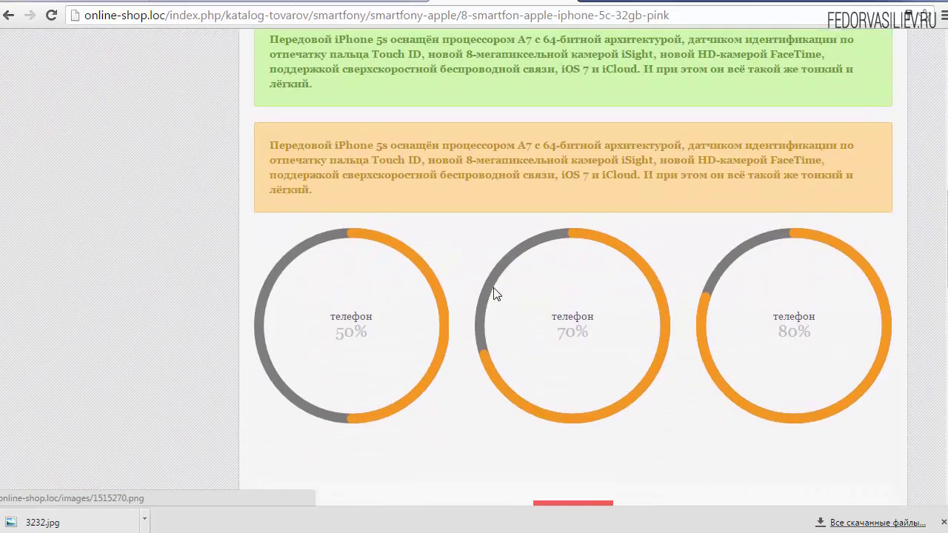
scroll(493, 290, up, 3)
drag(268, 152, 327, 203)
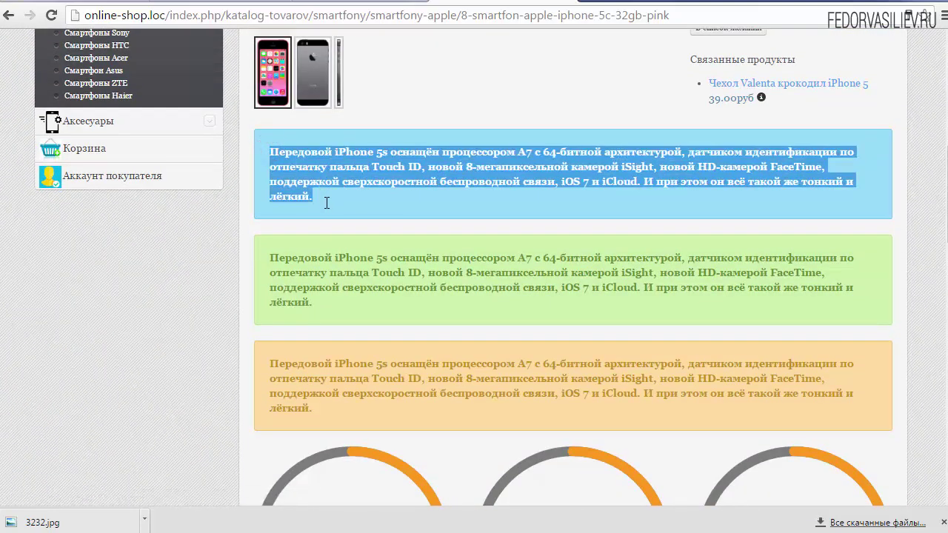
drag(269, 259, 319, 297)
click(319, 296)
scroll(320, 295, down, 3)
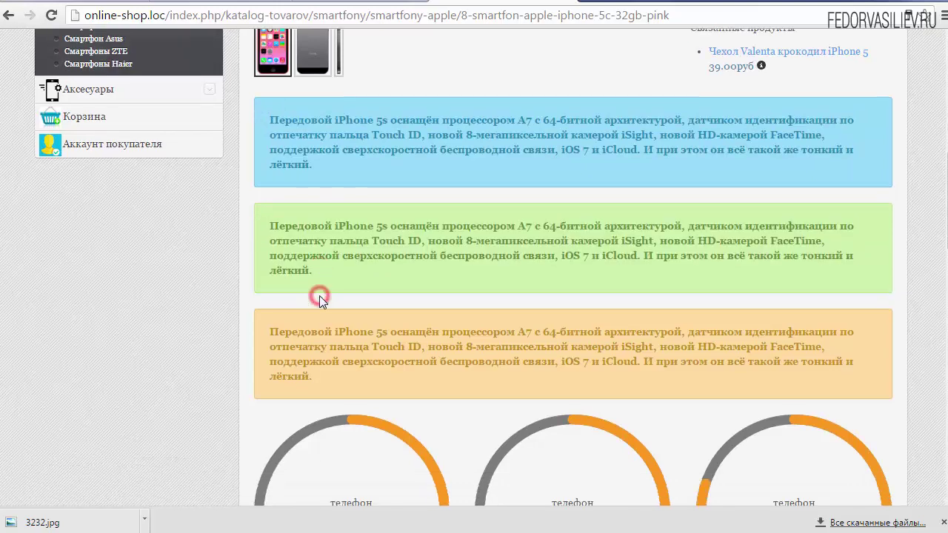
scroll(477, 253, down, 5)
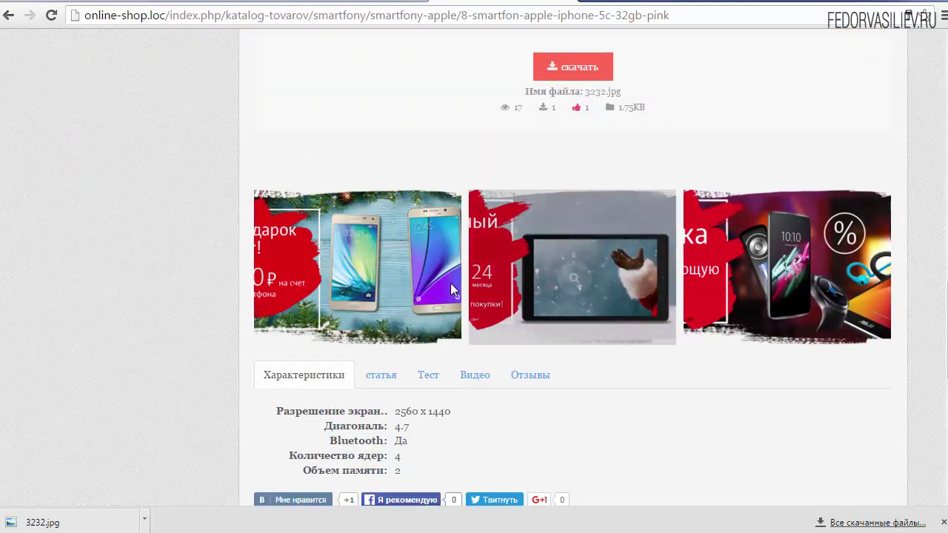
scroll(450, 283, up, 9)
scroll(429, 260, up, 4)
scroll(414, 111, down, 6)
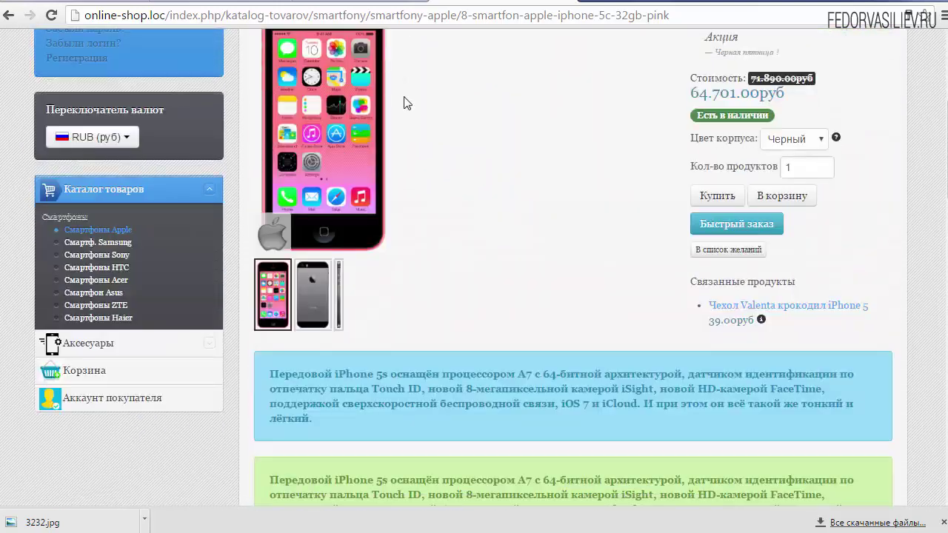
Switch to the hosting-manager.ru JoomlaKassa administration and open the product Смартфон Apple iPhone 5c 32GB Pink for editing
click(254, 4)
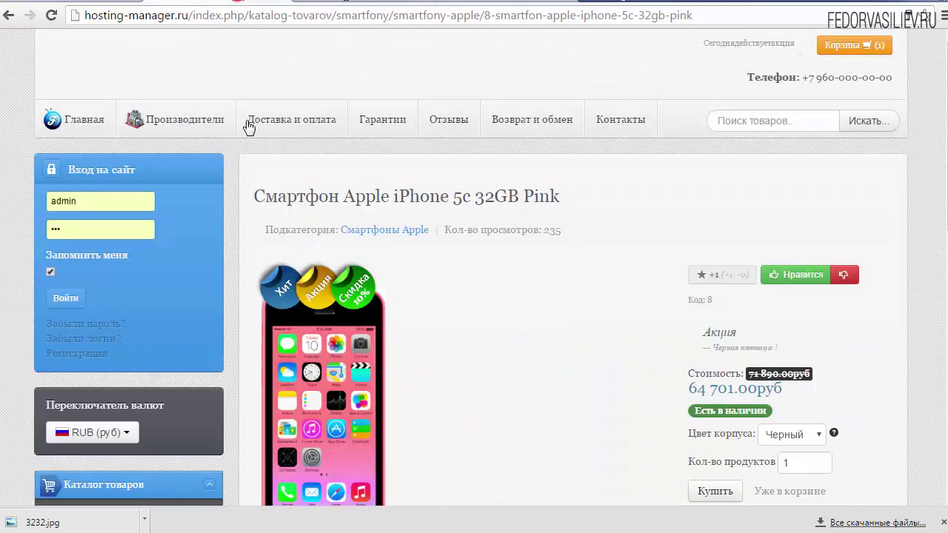
scroll(448, 154, down, 1)
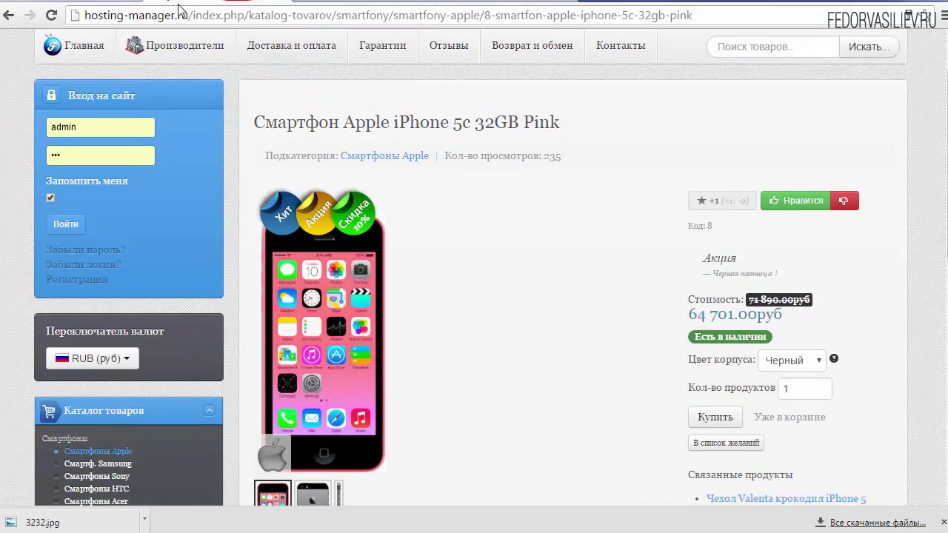
click(103, 2)
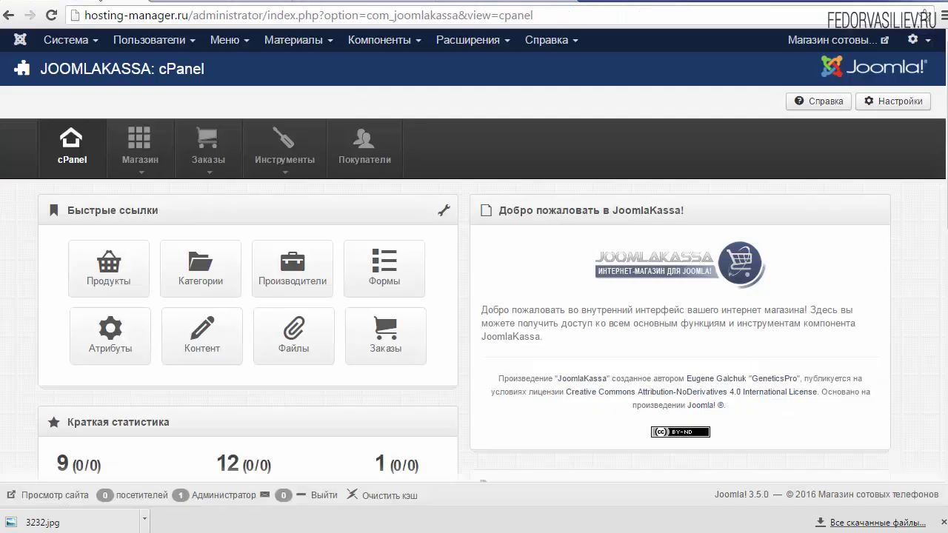
click(110, 265)
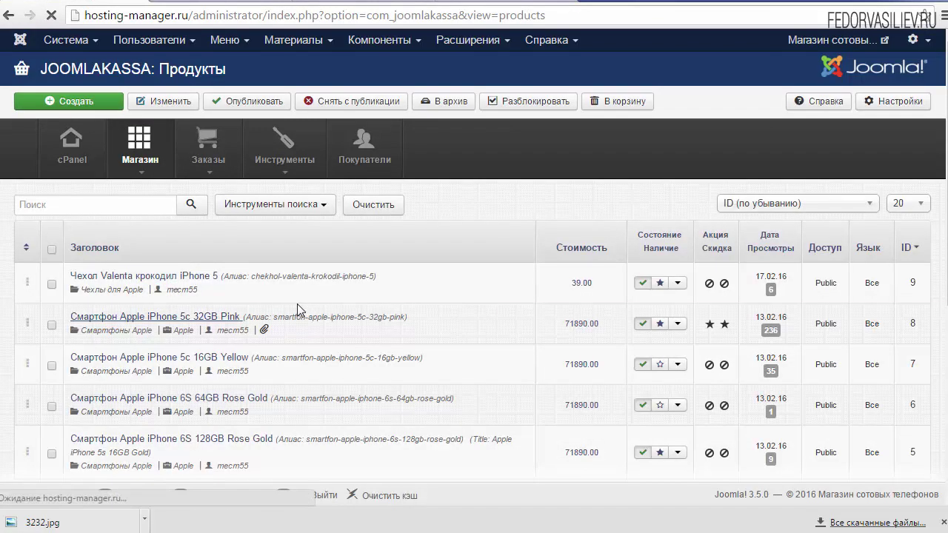
click(268, 316)
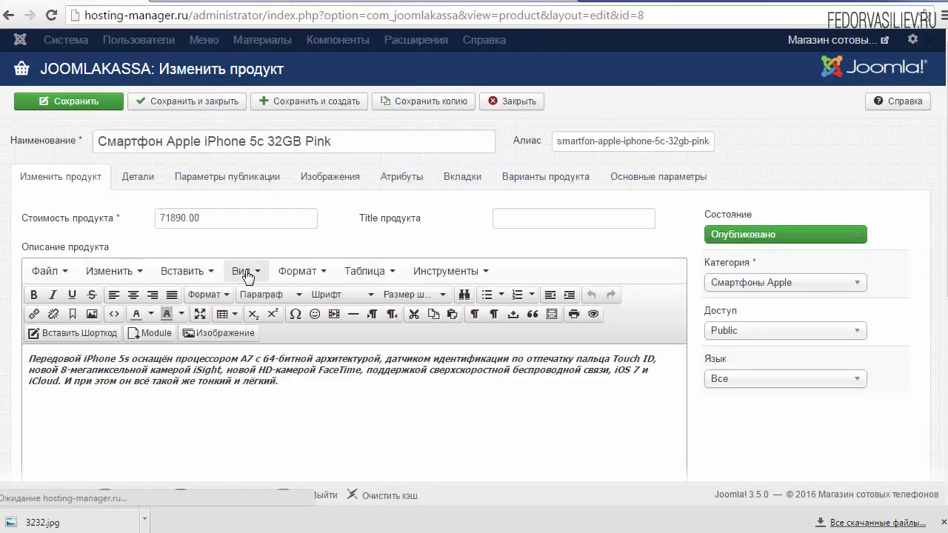
Insert an empty line above the existing text in the product's description
scroll(254, 300, down, 3)
scroll(74, 272, up, 2)
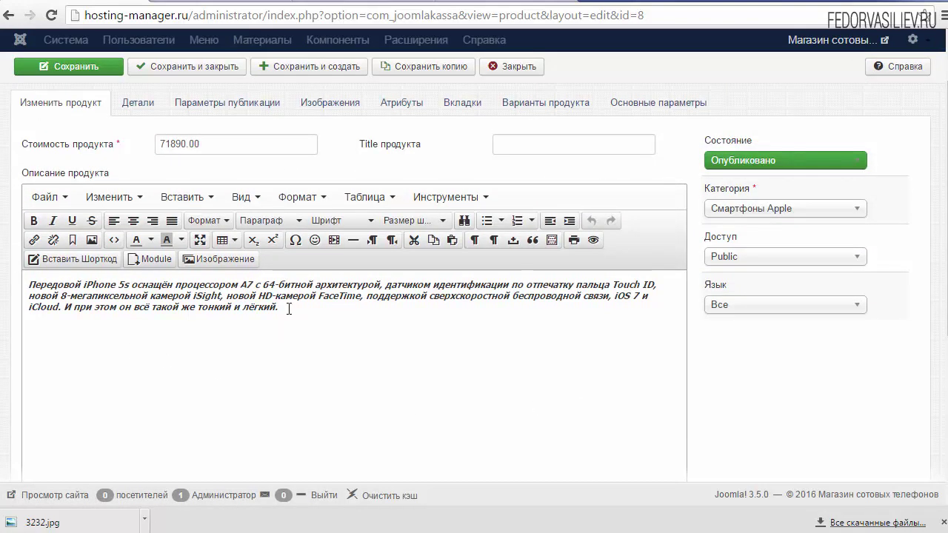
drag(278, 307, 28, 284)
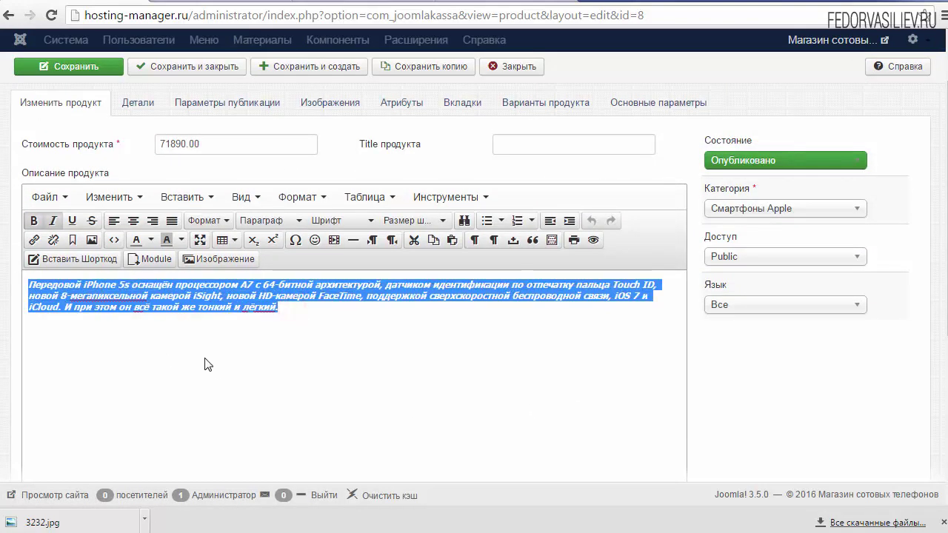
scroll(208, 363, down, 3)
scroll(208, 363, up, 2)
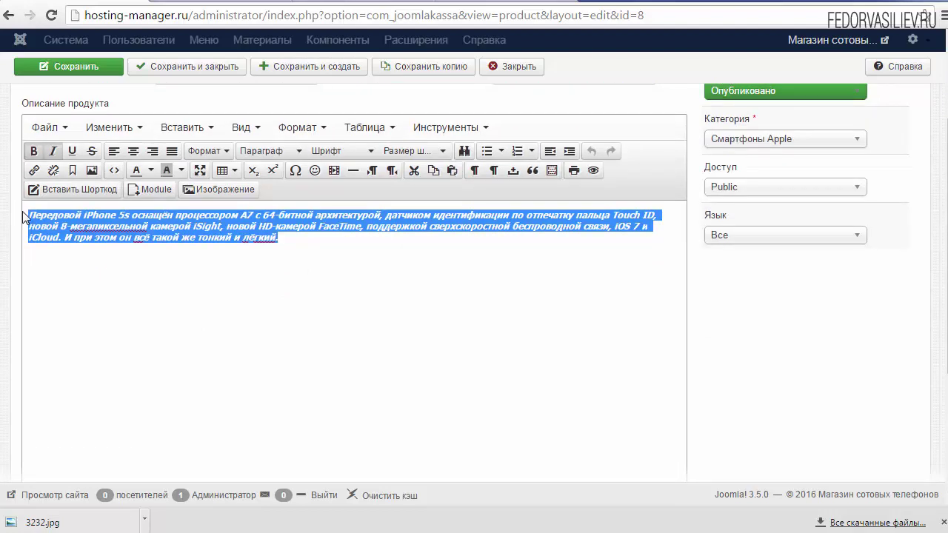
click(29, 215)
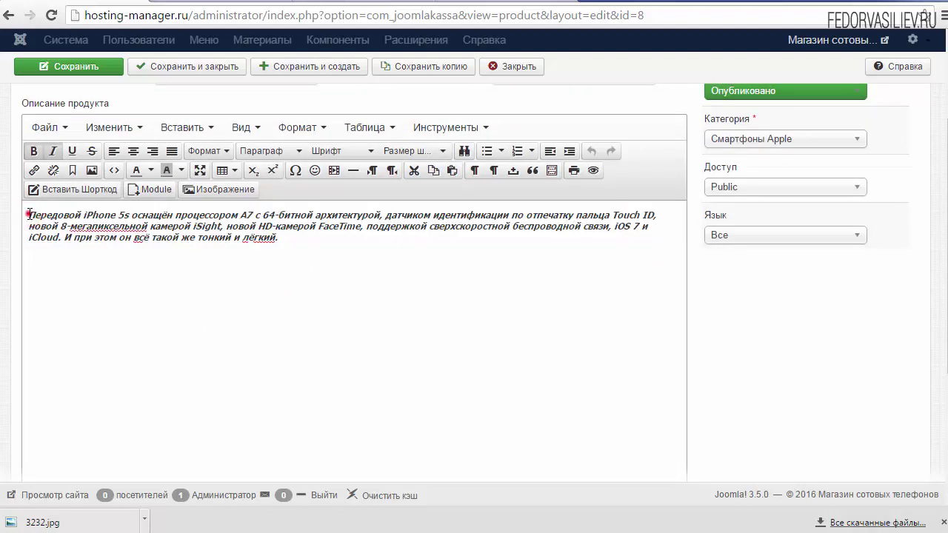
key(Return)
click(49, 220)
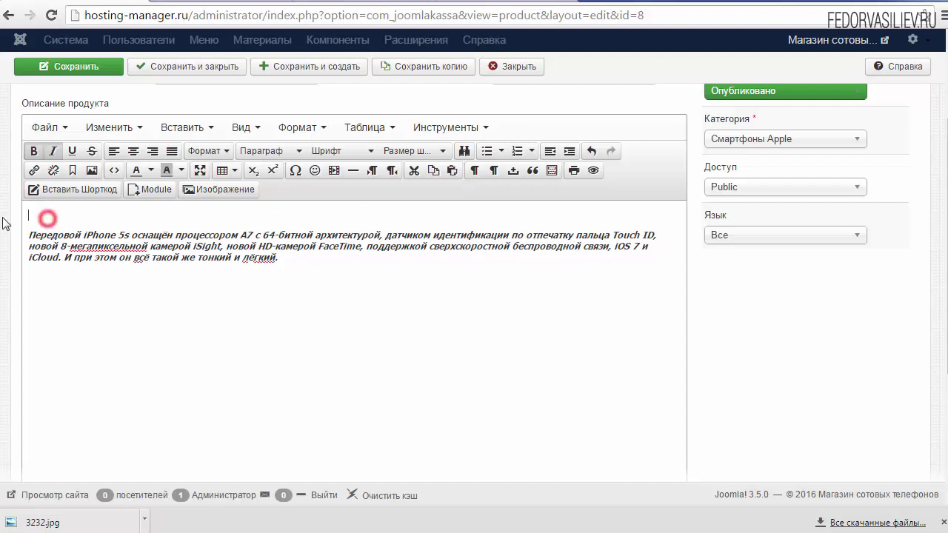
Open the shortcode insertion dialog for the product description and browse the available shortcodes
scroll(178, 322, down, 1)
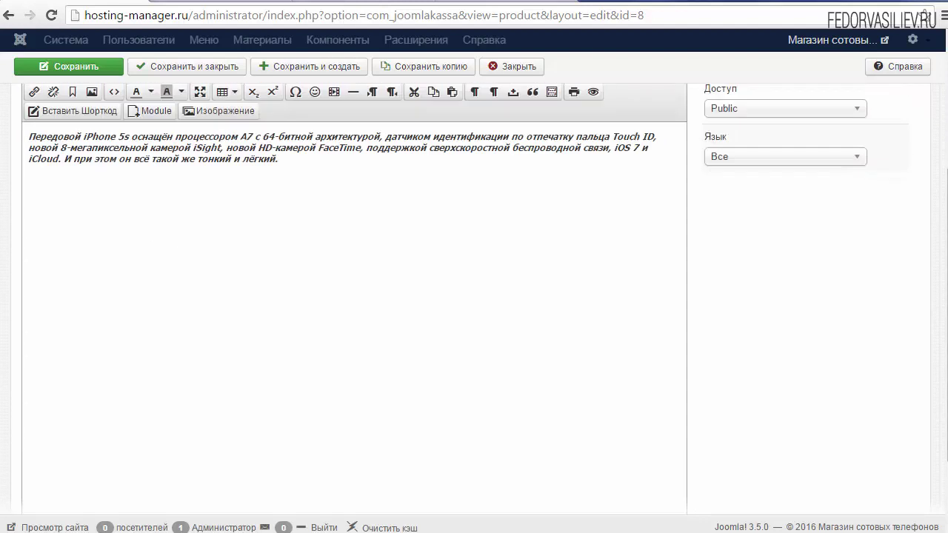
scroll(178, 323, down, 5)
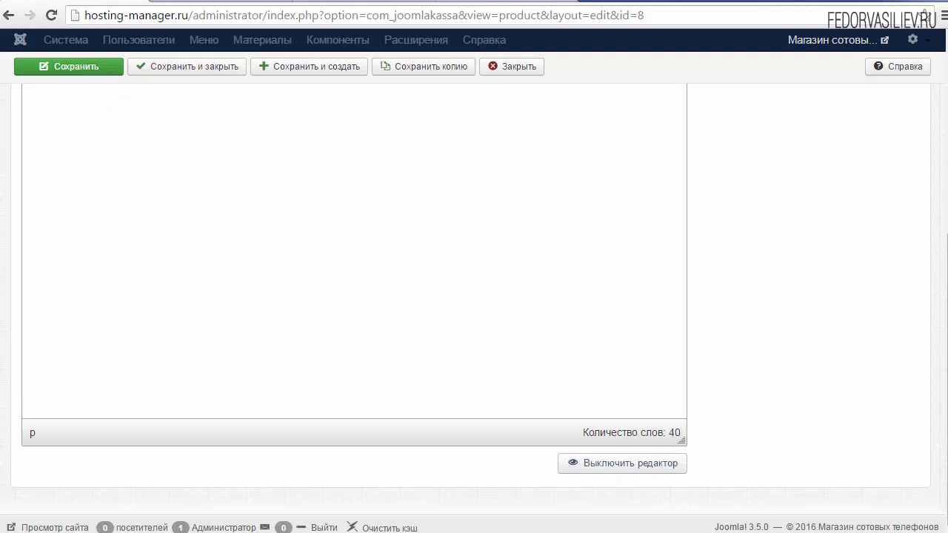
scroll(591, 147, up, 6)
scroll(474, 296, down, 3)
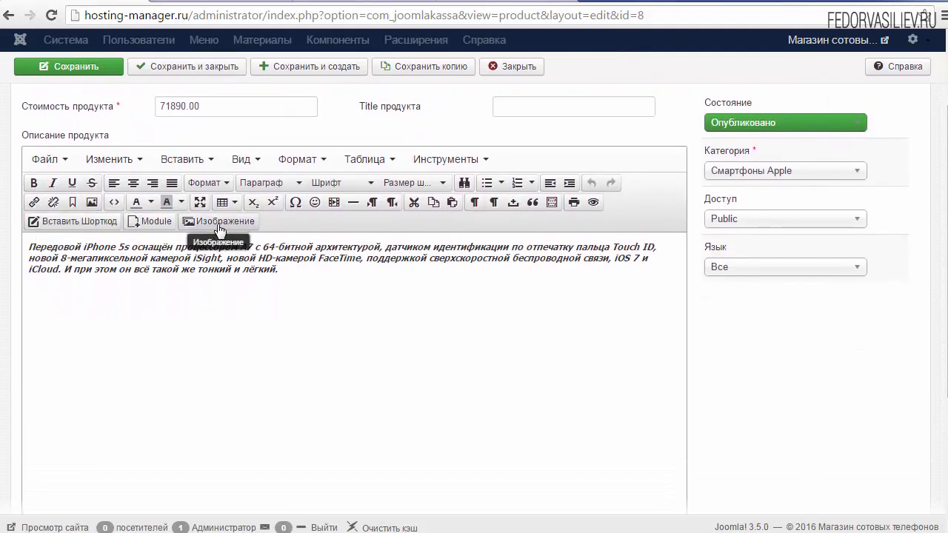
click(73, 224)
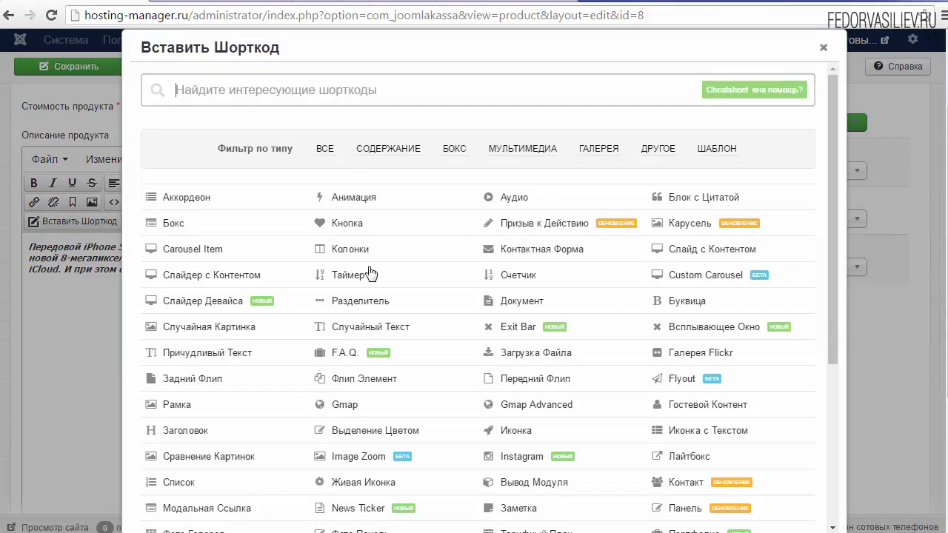
drag(838, 223, 833, 321)
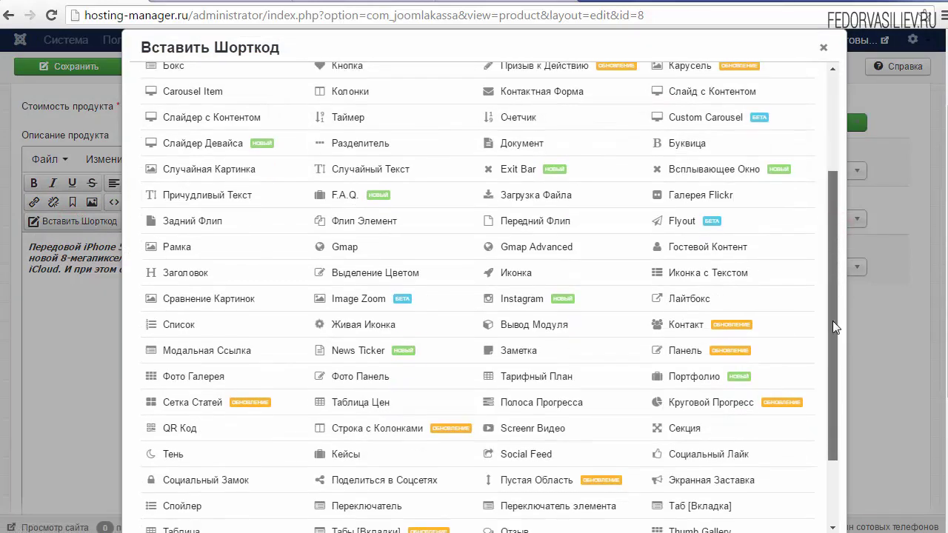
drag(831, 403, 826, 318)
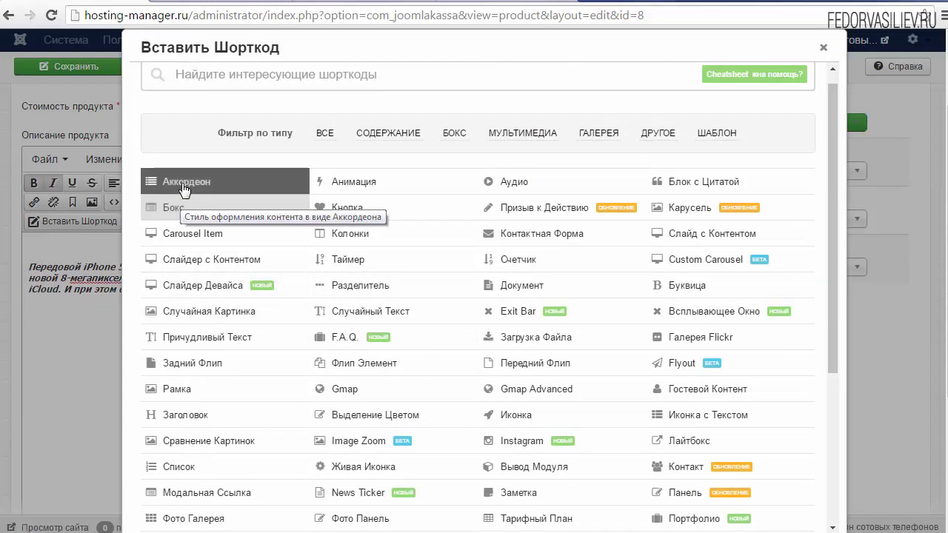
Open the Аккордеон shortcode's settings and examine the [spoiler] tags and placeholder text in its content
click(182, 187)
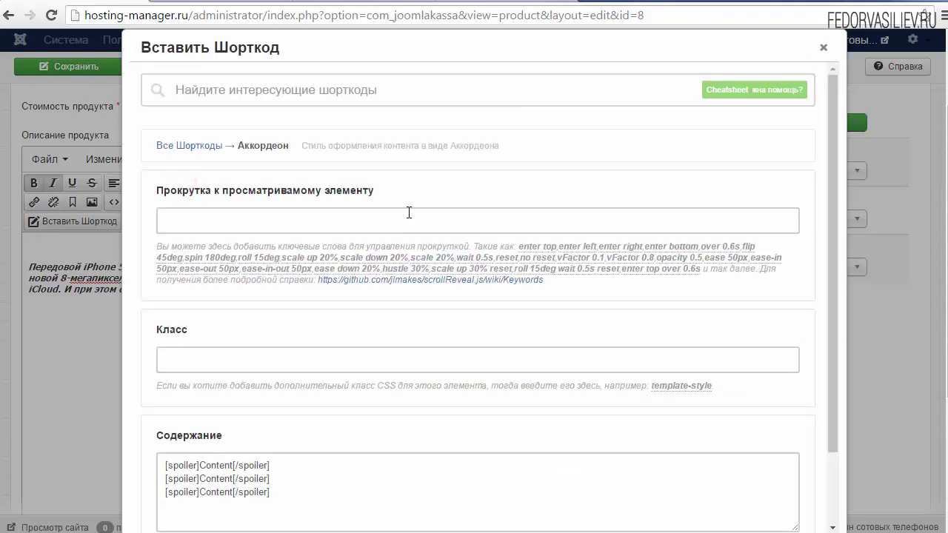
scroll(407, 212, down, 3)
scroll(407, 213, down, 2)
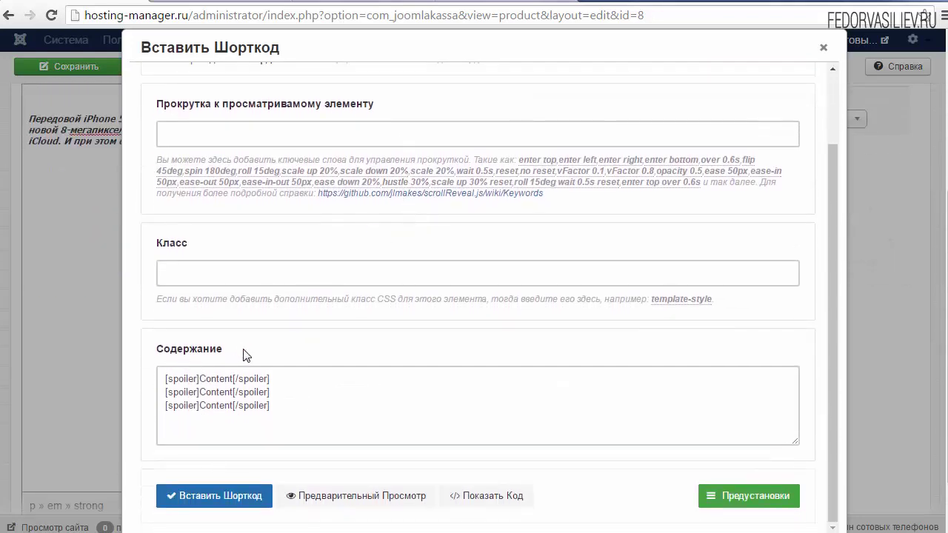
drag(243, 348, 170, 348)
click(212, 380)
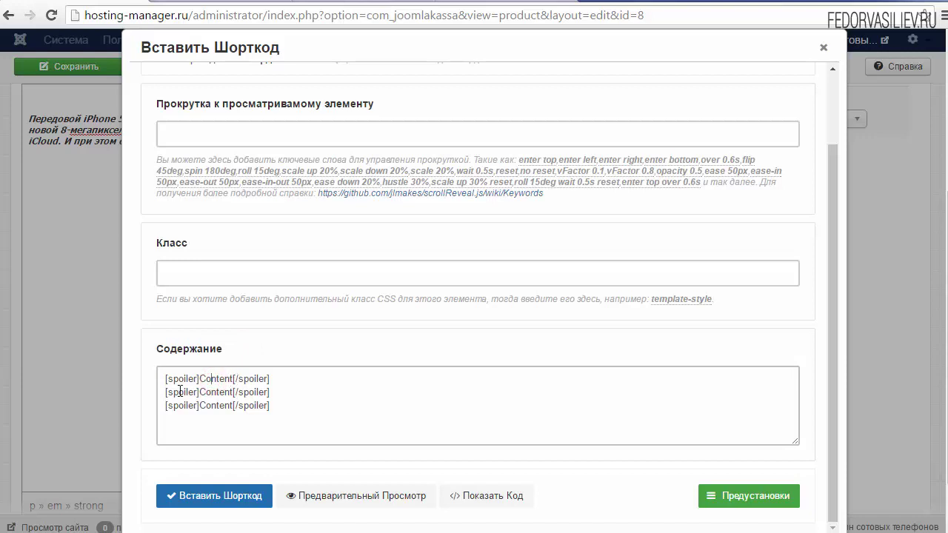
drag(199, 378, 165, 378)
drag(283, 379, 233, 378)
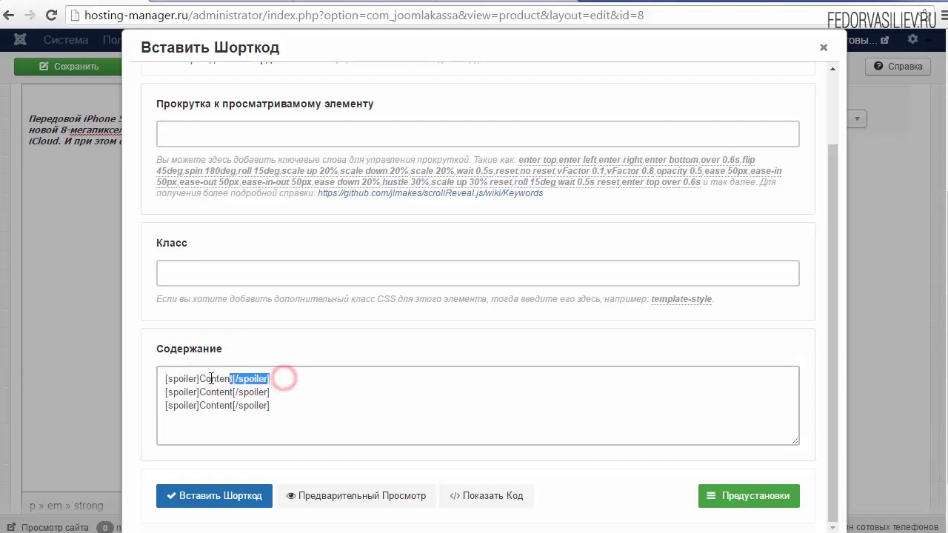
click(210, 378)
double_click(216, 379)
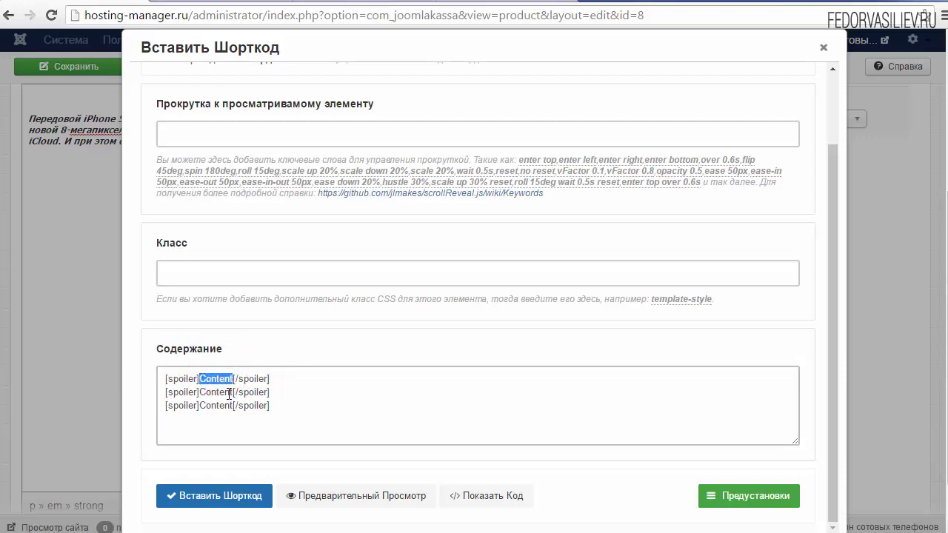
Copy the last [spoiler]Content[/spoiler] line of the accordion's content and paste it as a fourth line
drag(278, 406, 118, 402)
click(271, 405)
drag(279, 405, 156, 407)
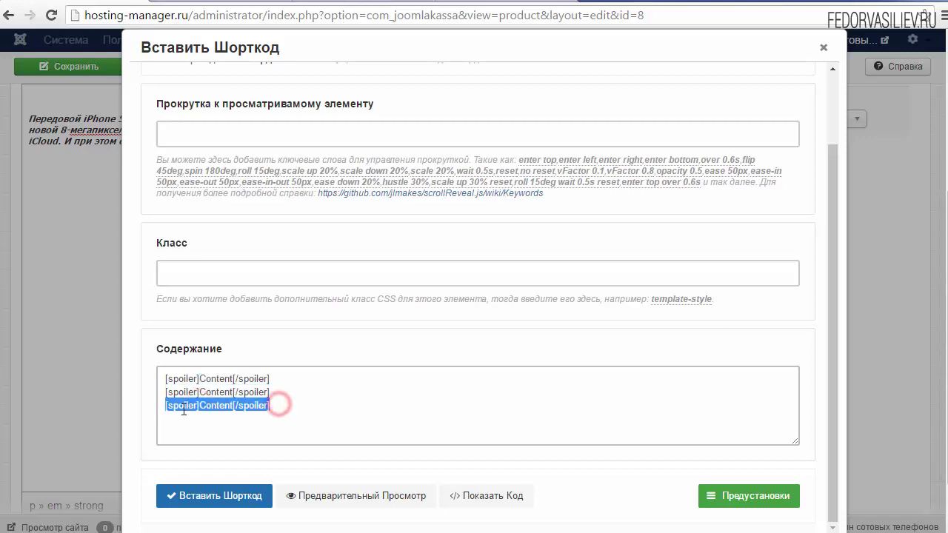
right_click(184, 410)
click(228, 437)
click(206, 420)
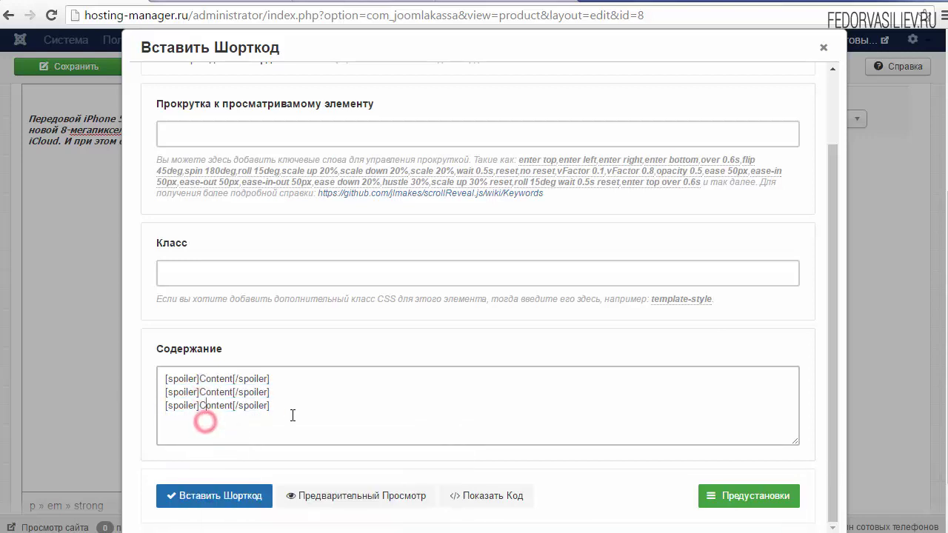
click(292, 415)
key(Return)
key(ctrl+v)
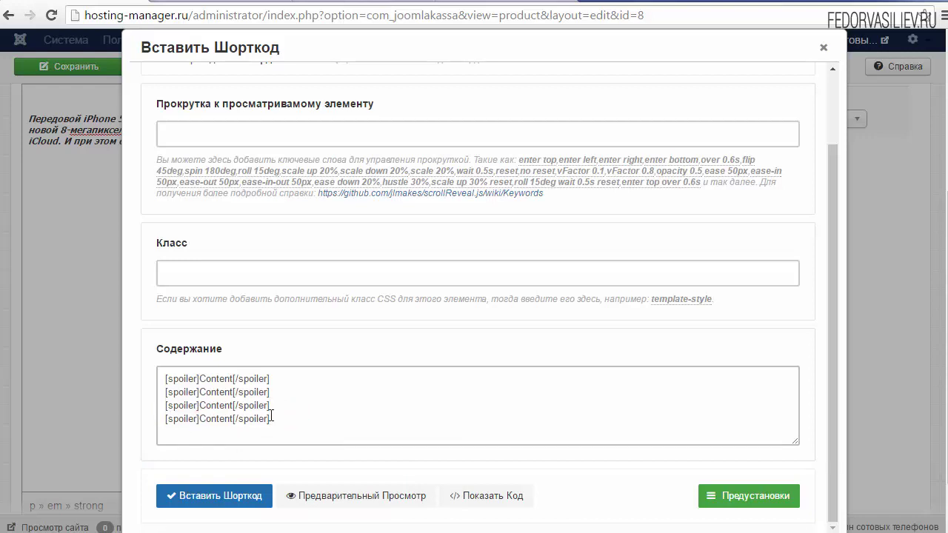
Preview the accordion shortcode and expand and collapse its spoiler headings
drag(307, 415, 320, 396)
click(321, 396)
click(323, 498)
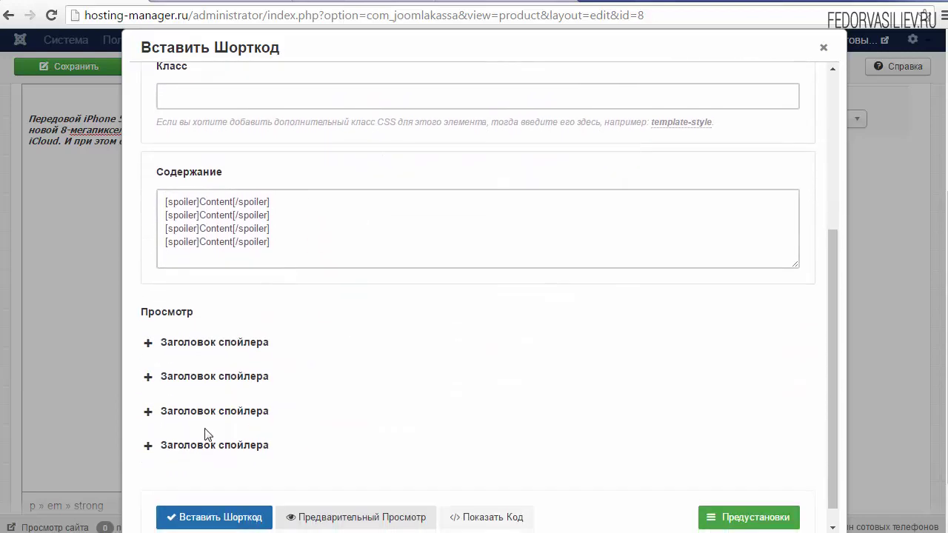
click(182, 345)
click(183, 342)
click(182, 378)
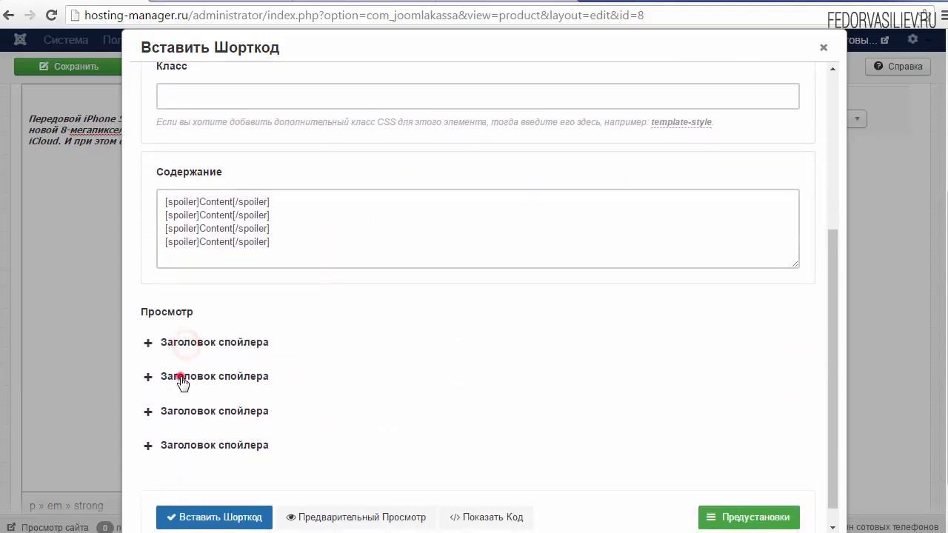
click(182, 378)
click(179, 410)
scroll(197, 388, down, 1)
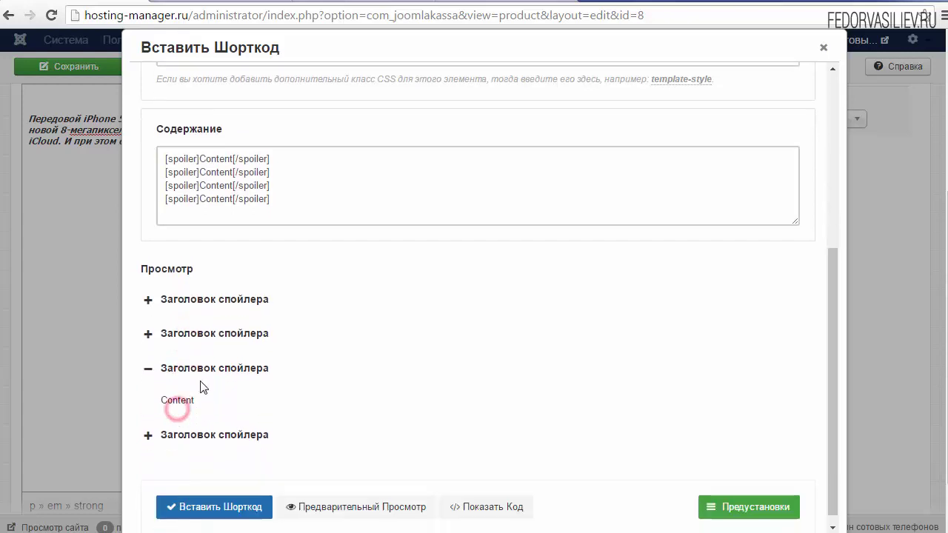
click(178, 366)
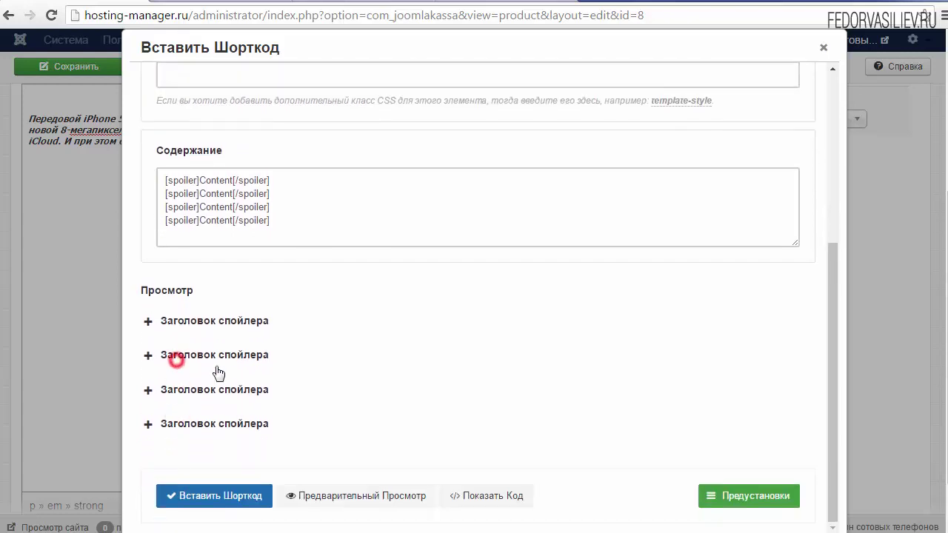
click(201, 322)
click(190, 323)
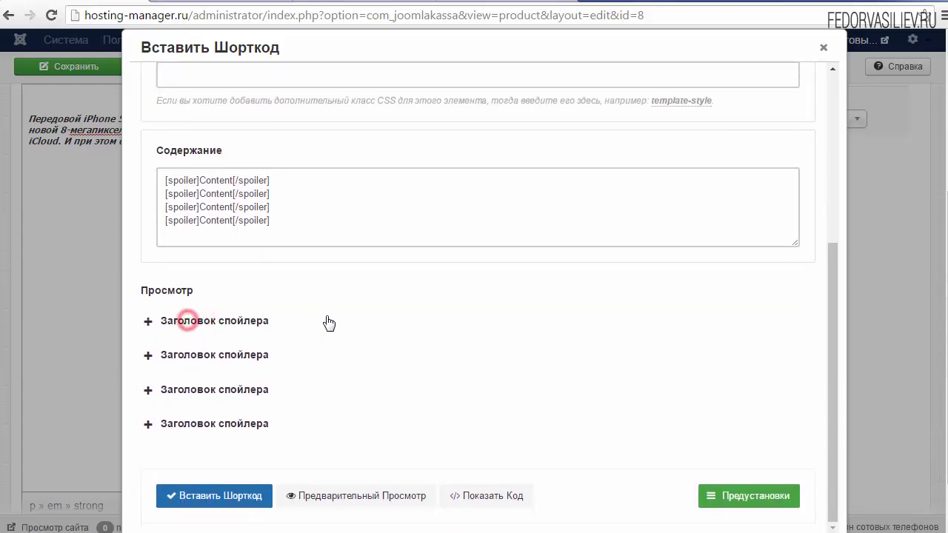
Leave the accordion for the full shortcode list and open the Фото Галерея shortcode with its preview
scroll(290, 317, up, 4)
click(395, 89)
scroll(400, 254, down, 4)
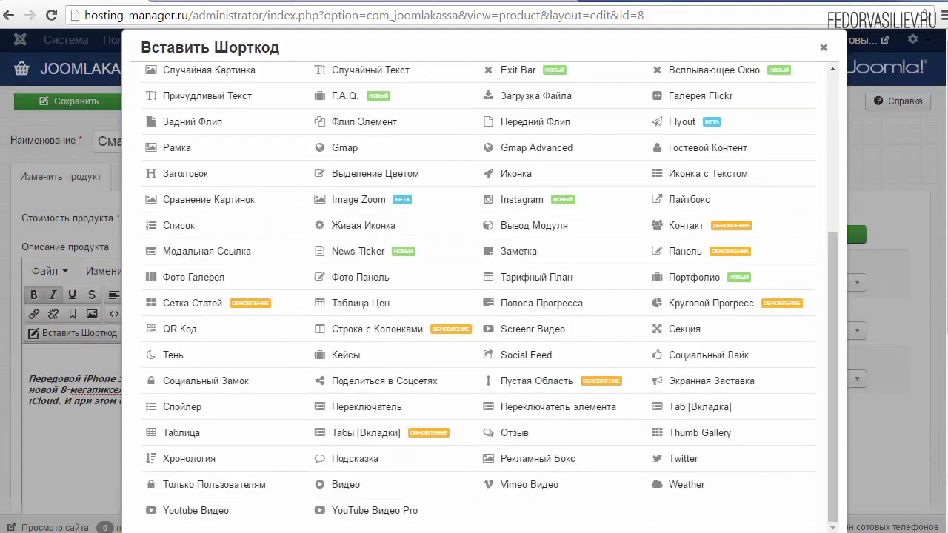
scroll(361, 474, up, 2)
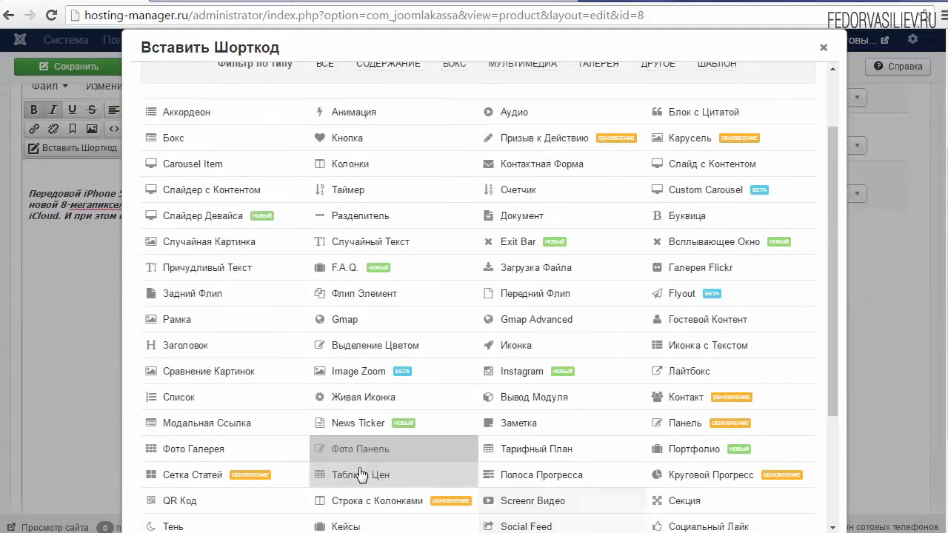
click(192, 449)
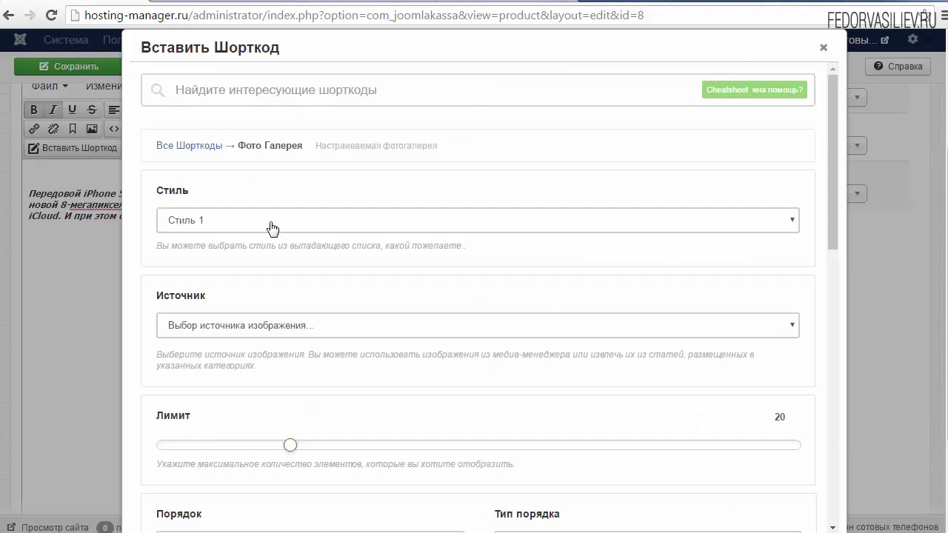
scroll(272, 228, down, 10)
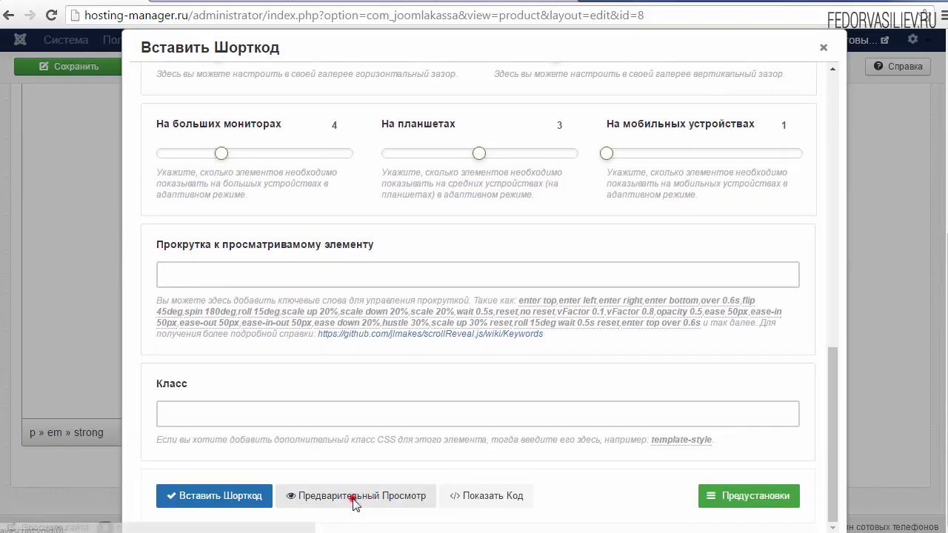
click(355, 499)
scroll(235, 232, down, 2)
Set the gallery's image source to Медиа-библиотека and add the images 1515270.png, 1518022.png and 1528782.png
click(213, 183)
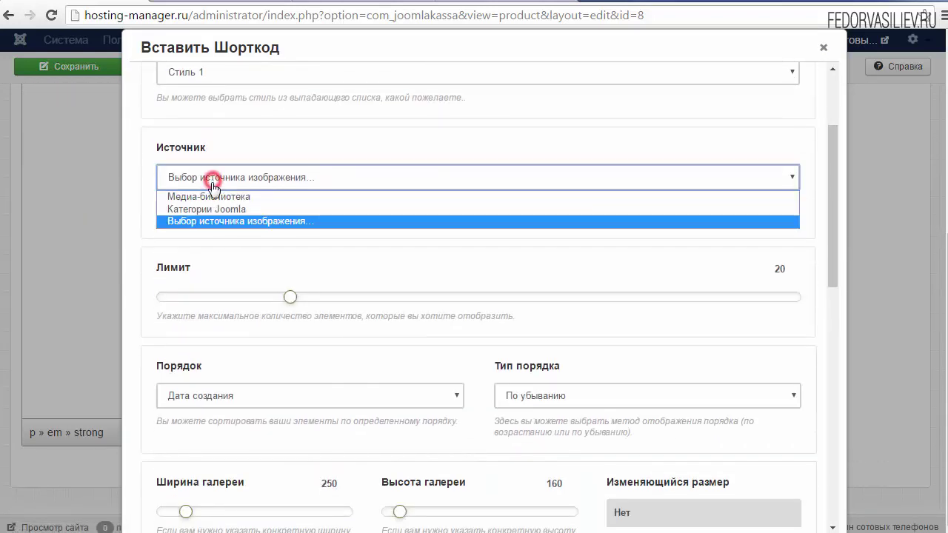
click(214, 194)
click(222, 229)
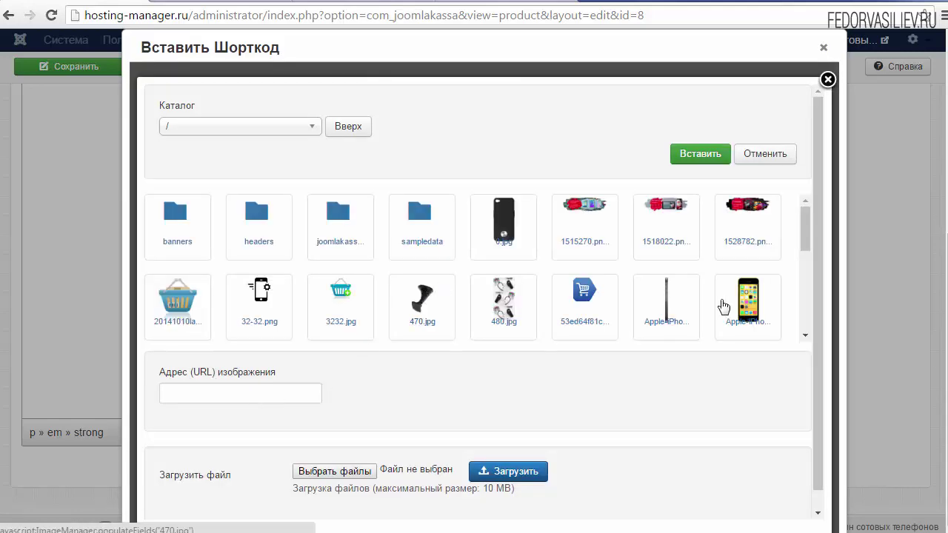
click(582, 211)
click(699, 153)
click(272, 237)
click(661, 209)
click(689, 153)
click(235, 224)
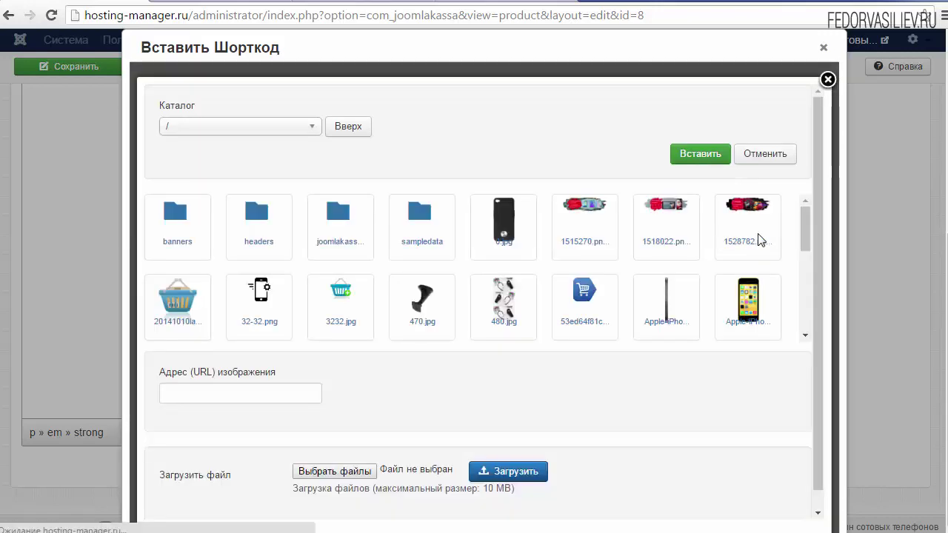
click(765, 226)
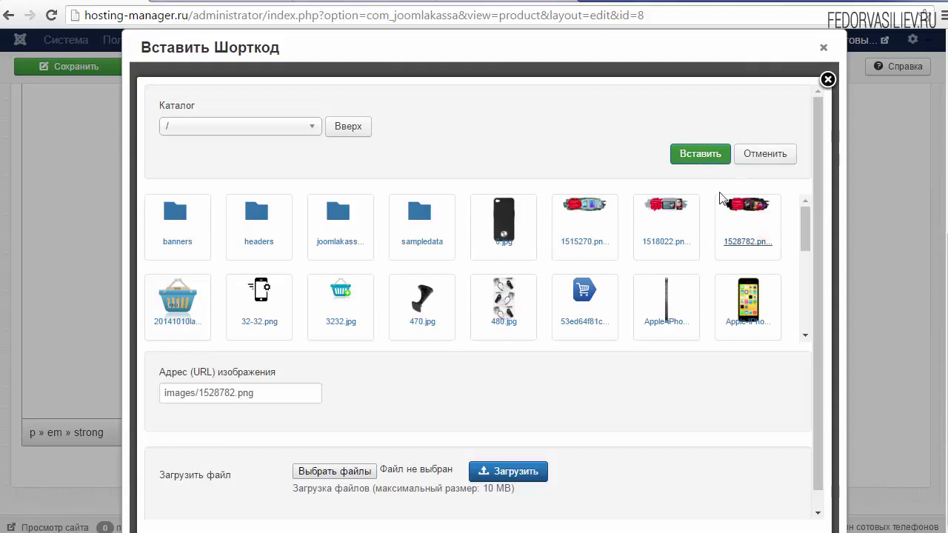
click(701, 157)
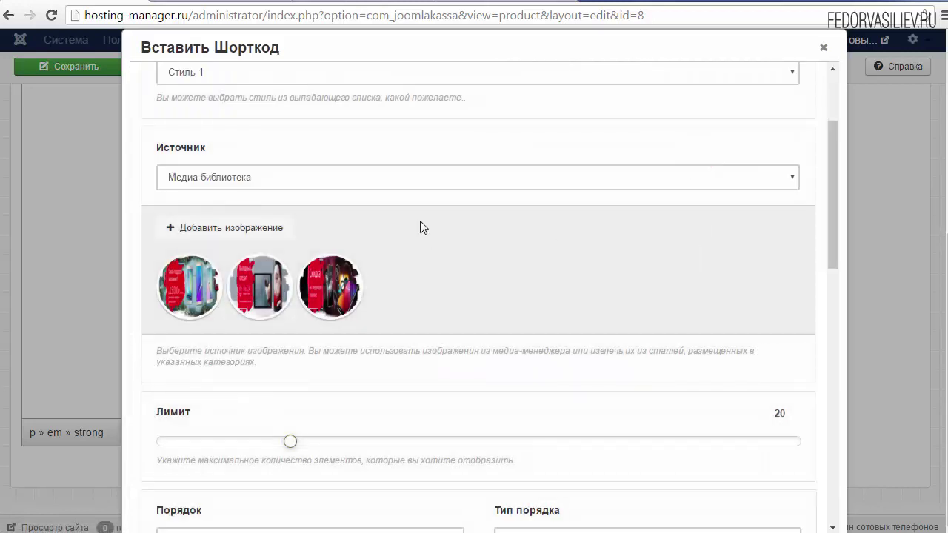
Check the gallery preview by enlarging its middle image, and insert the photo gallery shortcode into the product description
scroll(423, 228, down, 3)
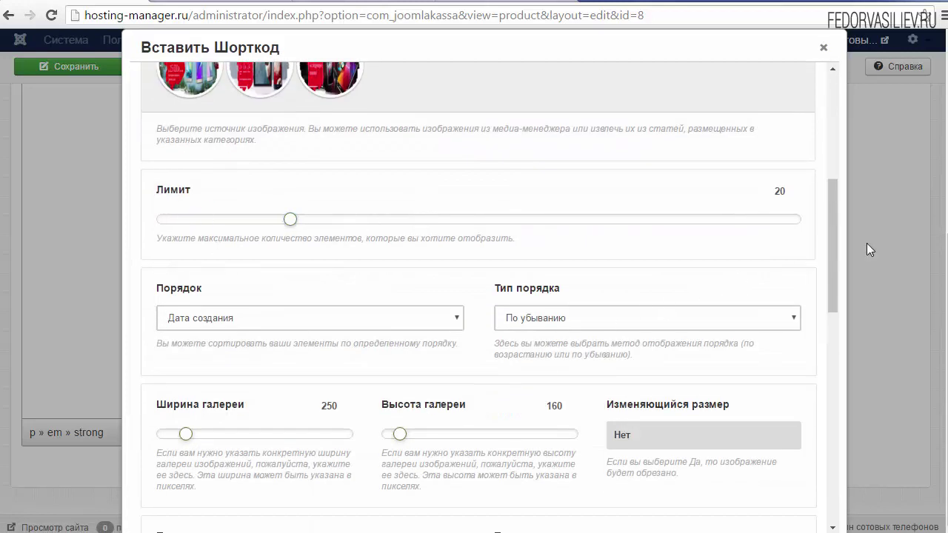
drag(832, 255, 830, 284)
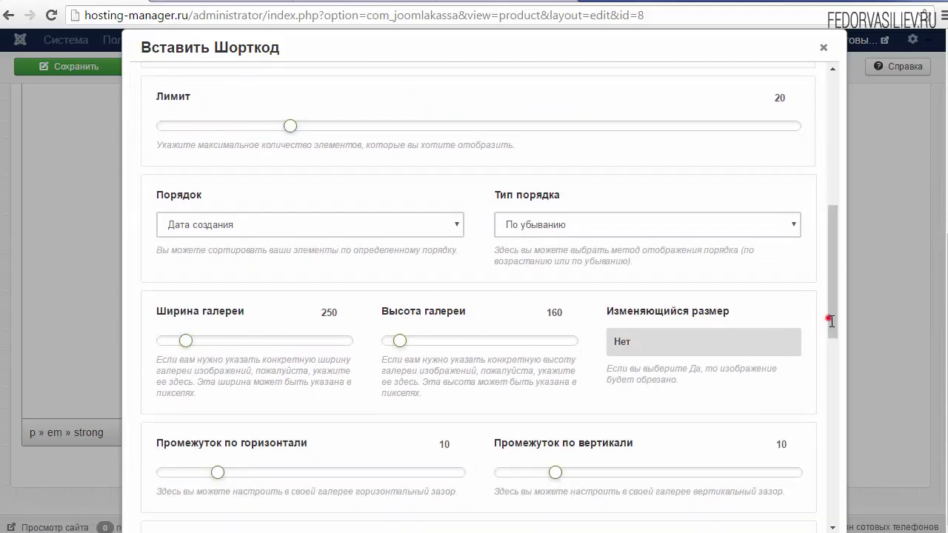
drag(831, 321, 832, 494)
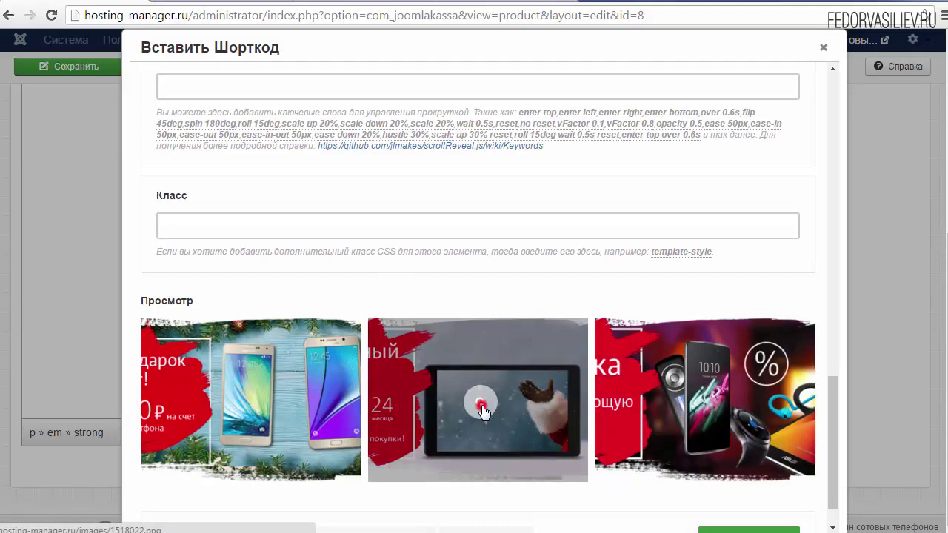
click(482, 412)
click(824, 179)
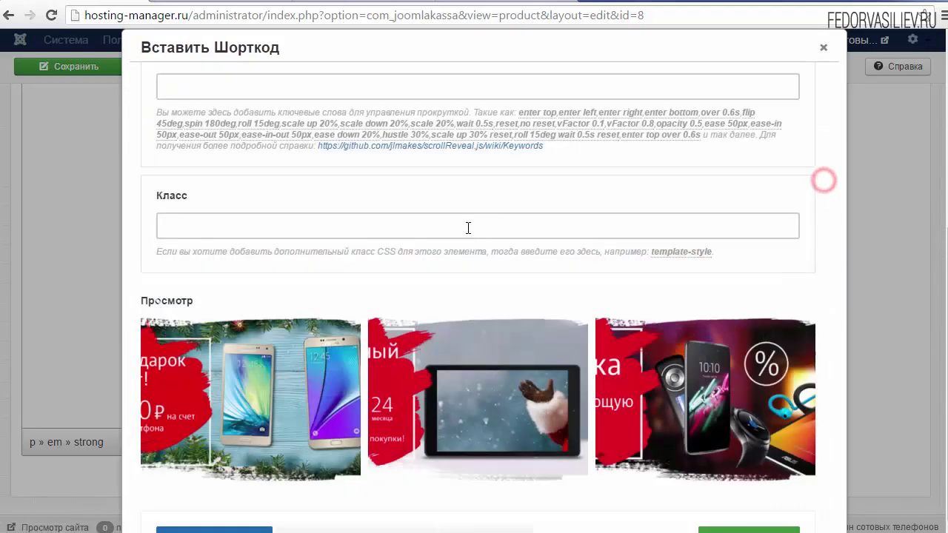
scroll(824, 178, down, 1)
click(223, 490)
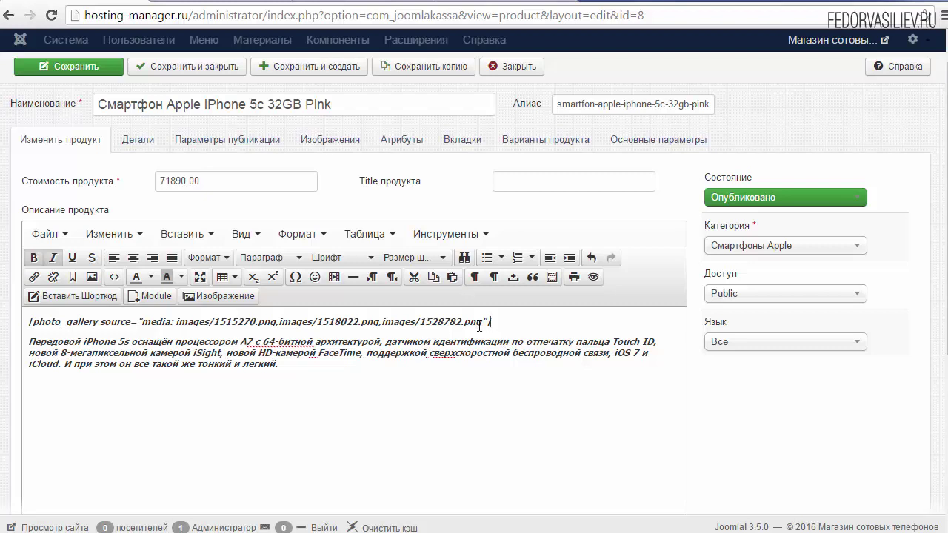
Clear the bold and italic formatting from the photo_gallery shortcode line in the description
drag(492, 322, 12, 322)
drag(172, 354, 178, 354)
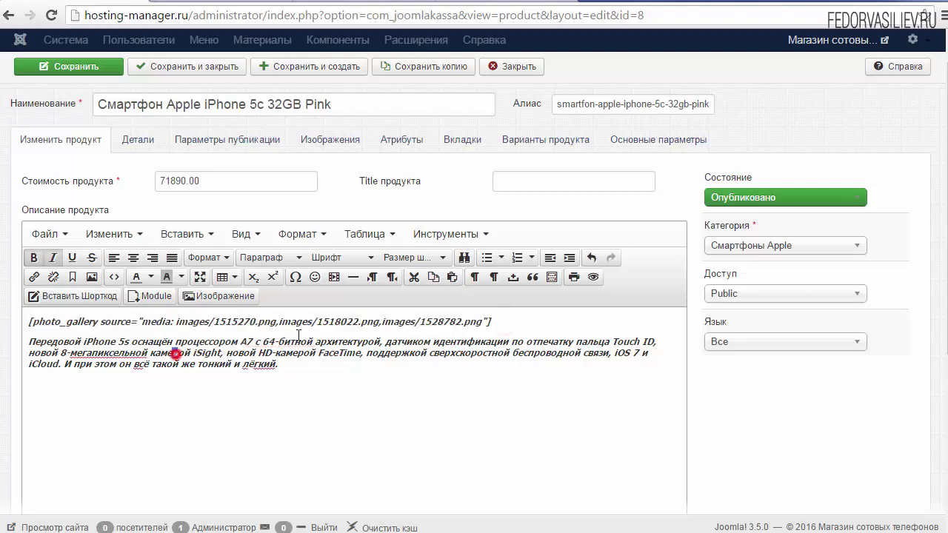
drag(45, 343, 153, 367)
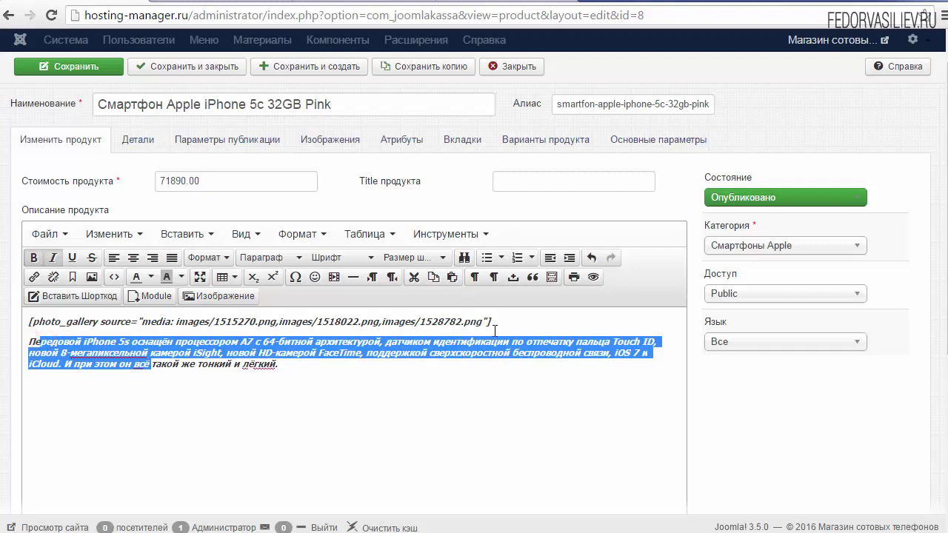
drag(491, 321, 31, 322)
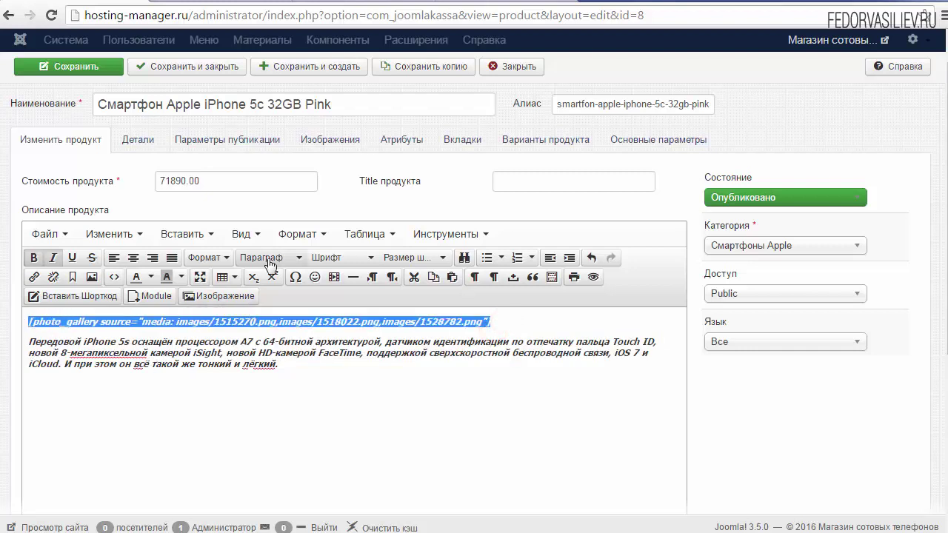
click(297, 234)
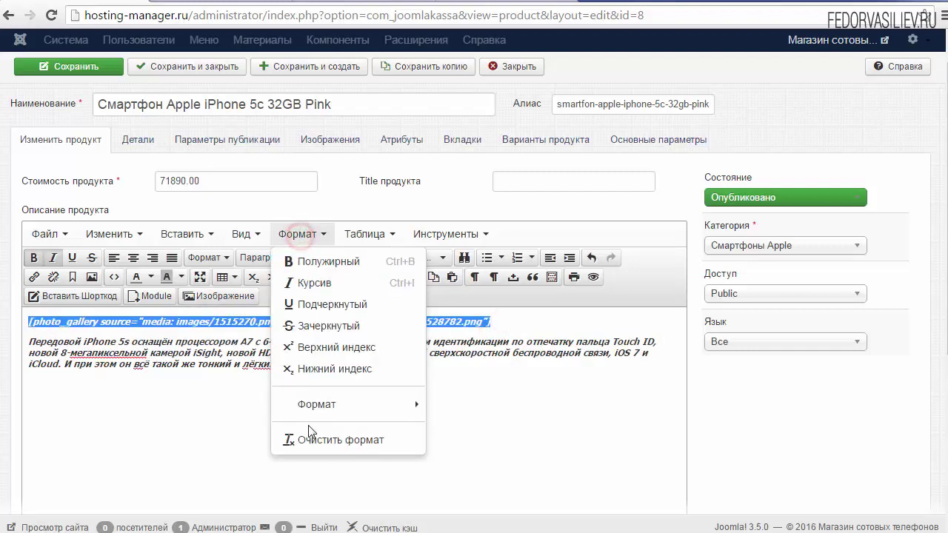
click(324, 442)
click(195, 348)
drag(446, 323, 29, 321)
click(31, 321)
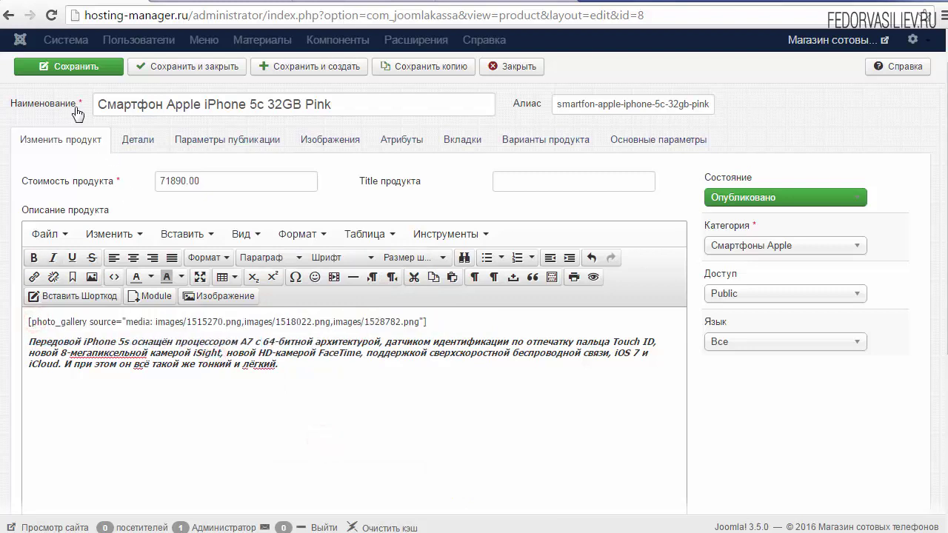
Save the product and reload its storefront page to check the description
click(77, 67)
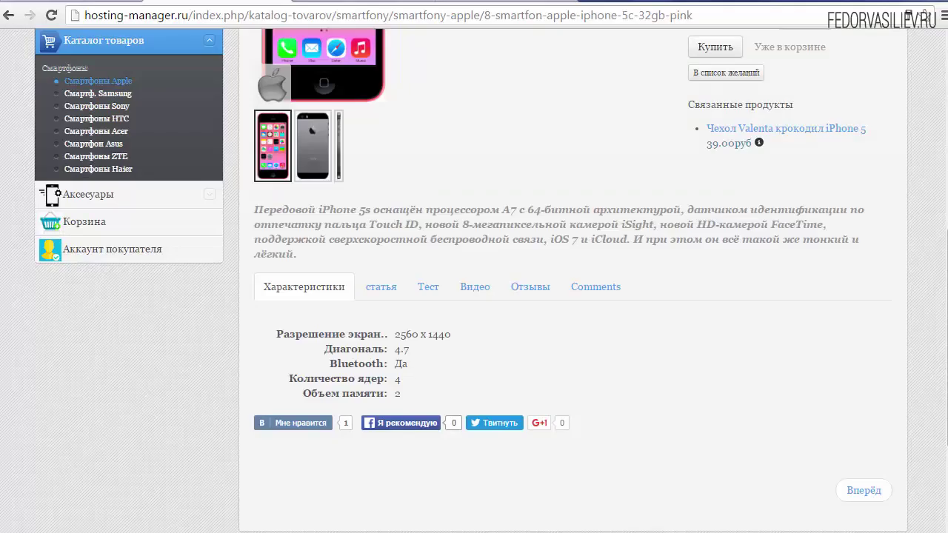
scroll(2, 117, up, 2)
scroll(2, 117, down, 1)
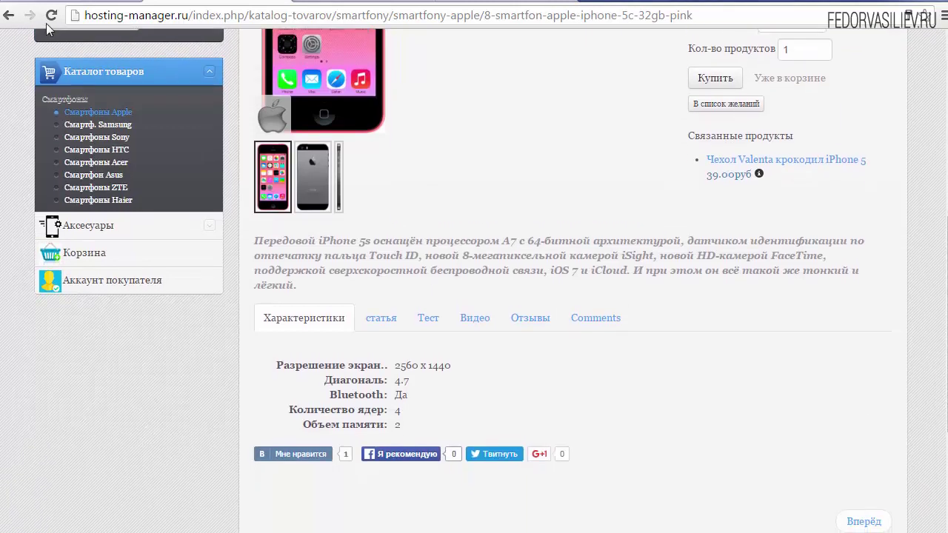
click(51, 16)
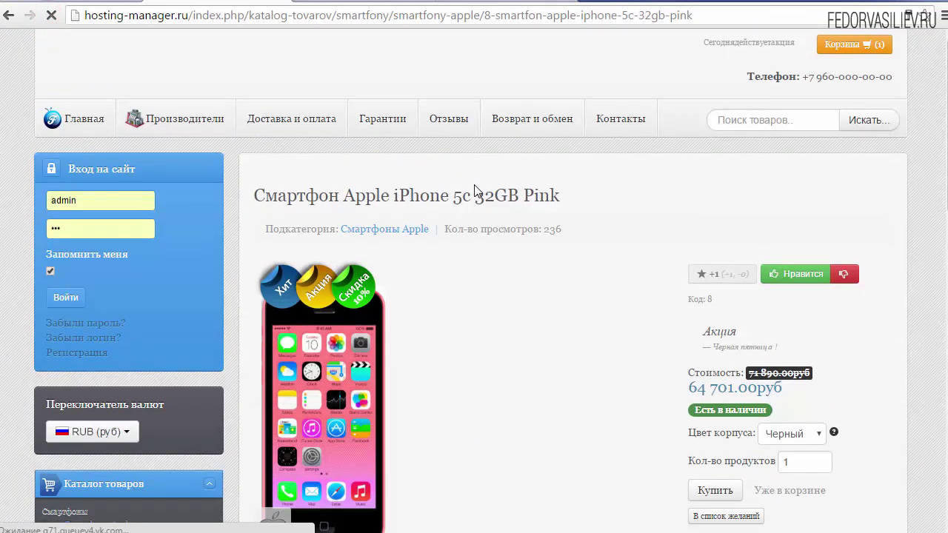
Check the product's storefront page, enlarging its product images and the first picture of the photo gallery in the description
scroll(474, 191, down, 5)
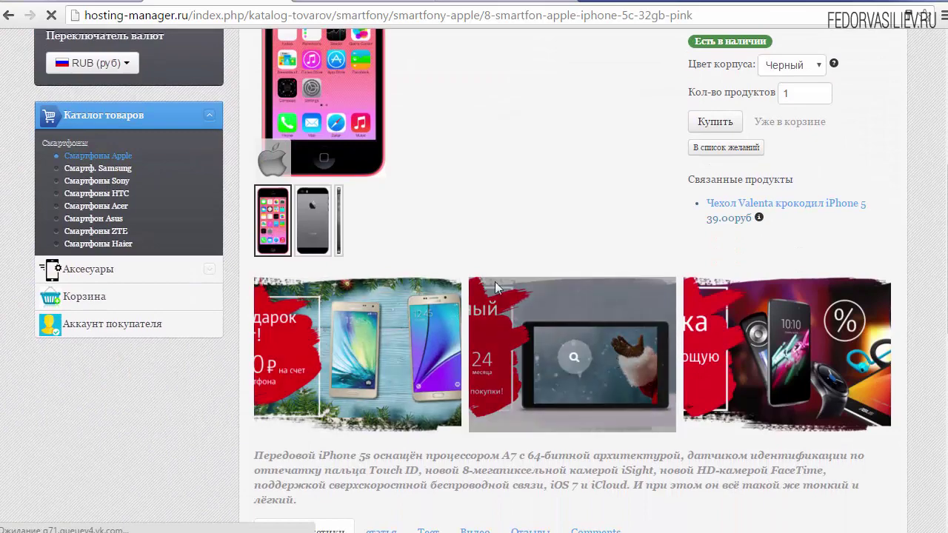
scroll(496, 289, up, 5)
scroll(529, 317, down, 5)
scroll(345, 221, up, 3)
click(320, 257)
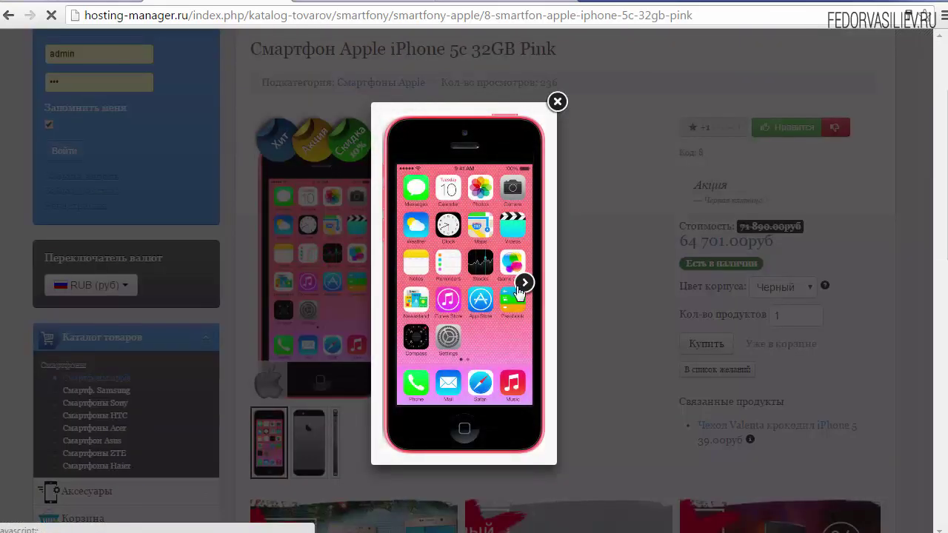
click(522, 284)
click(555, 100)
scroll(459, 152, down, 4)
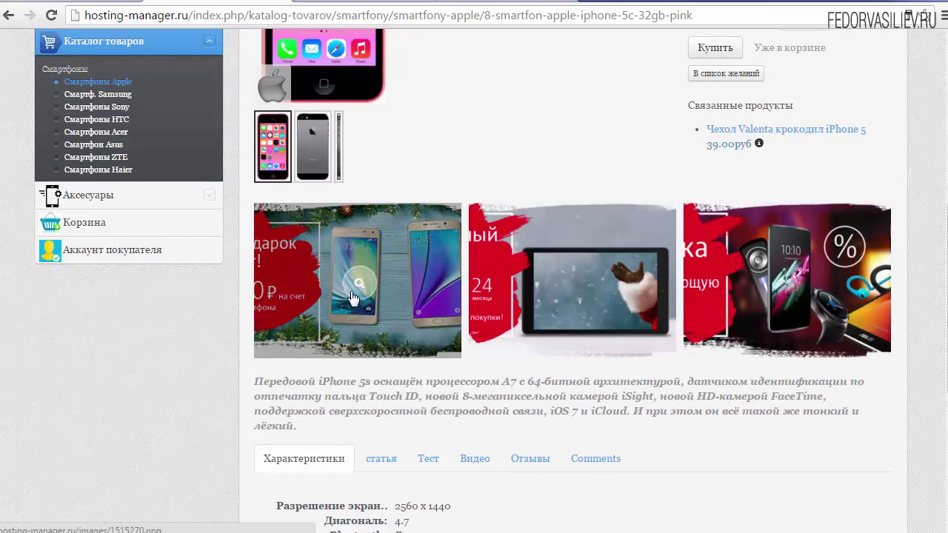
click(353, 298)
click(809, 184)
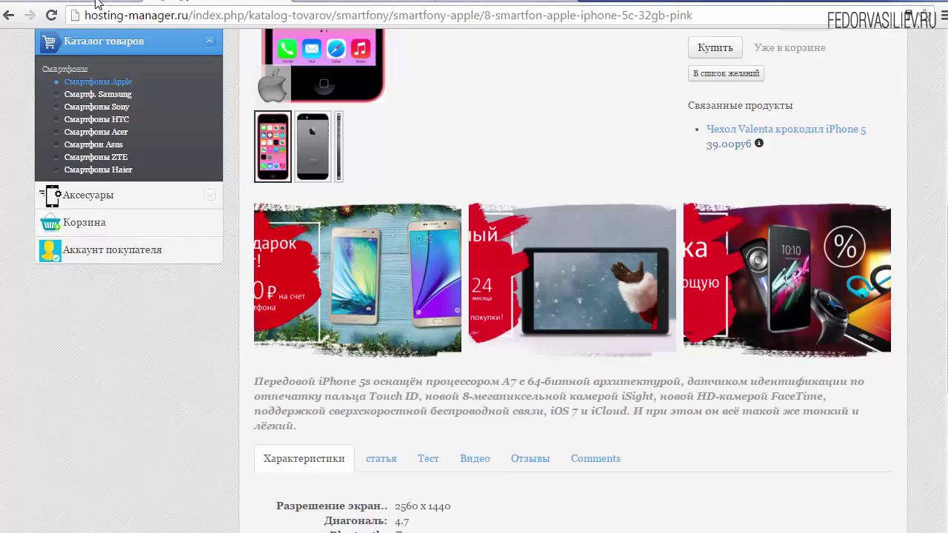
Read the "Быстрый заказ" entry in the JoomlaKassa 3.5.1.0 release notes for where the quick order button is configured
click(474, 3)
click(378, 2)
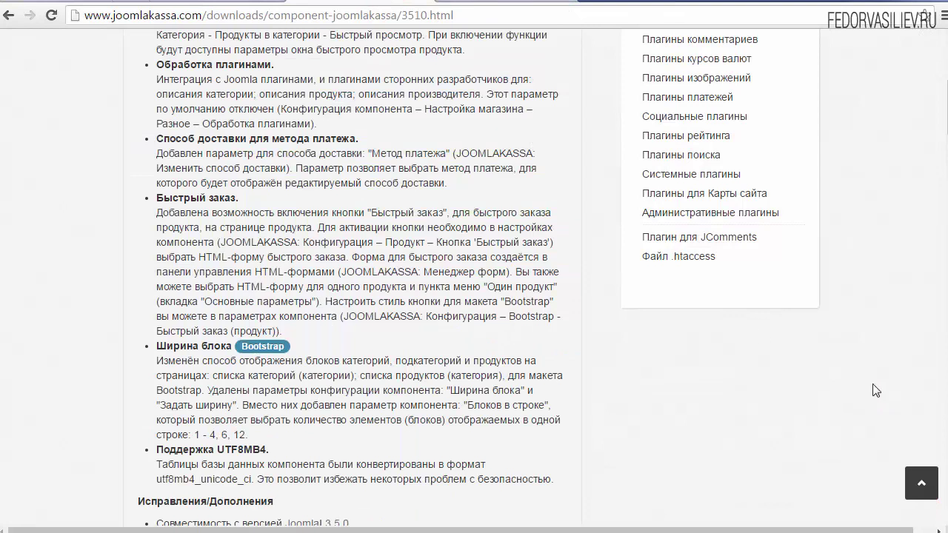
scroll(943, 106, down, 2)
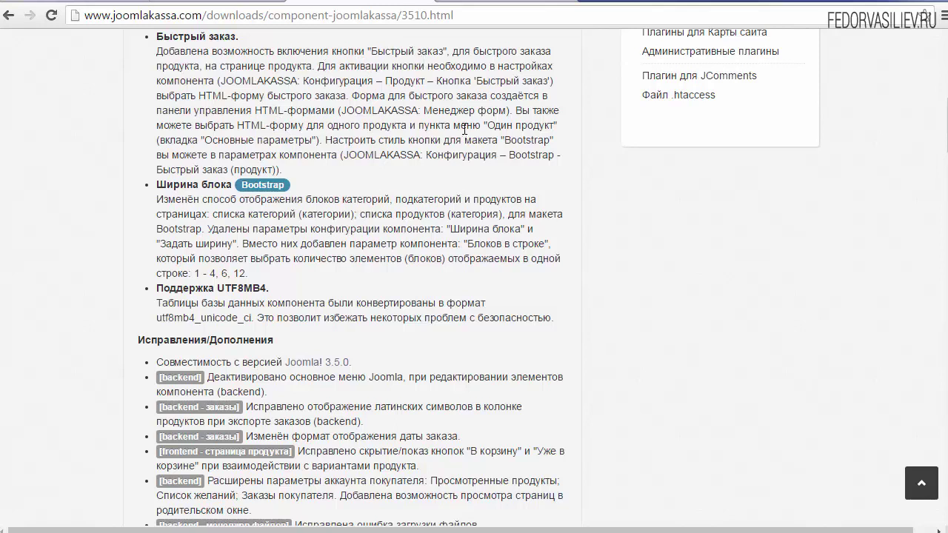
drag(303, 80, 423, 82)
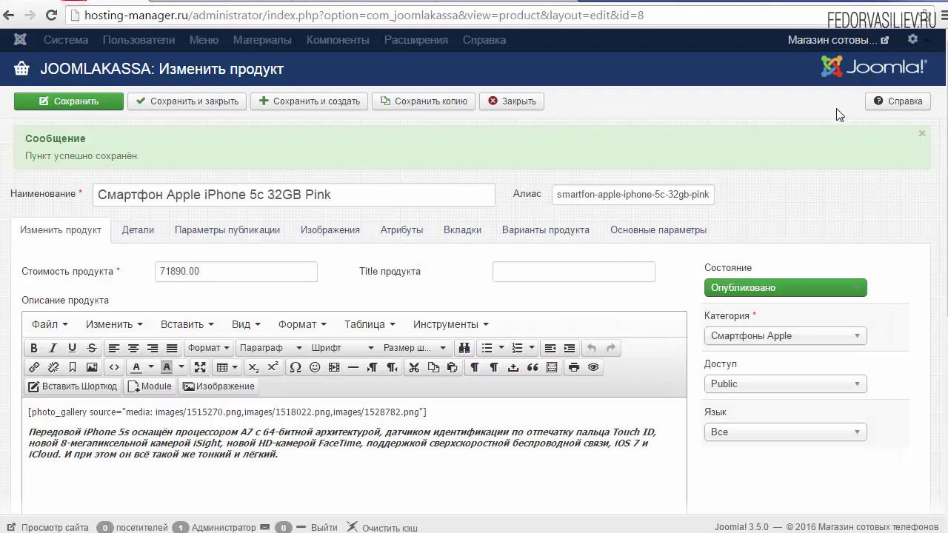
Close the product and set Кнопка 'Быстрый заказ' to Форма заказа in the component's product settings, saving the configuration
click(505, 101)
click(889, 104)
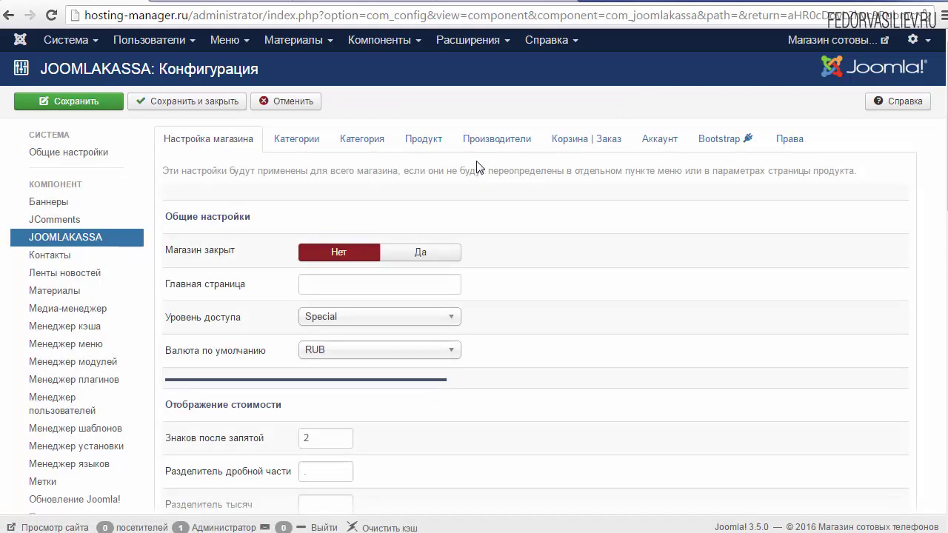
click(424, 140)
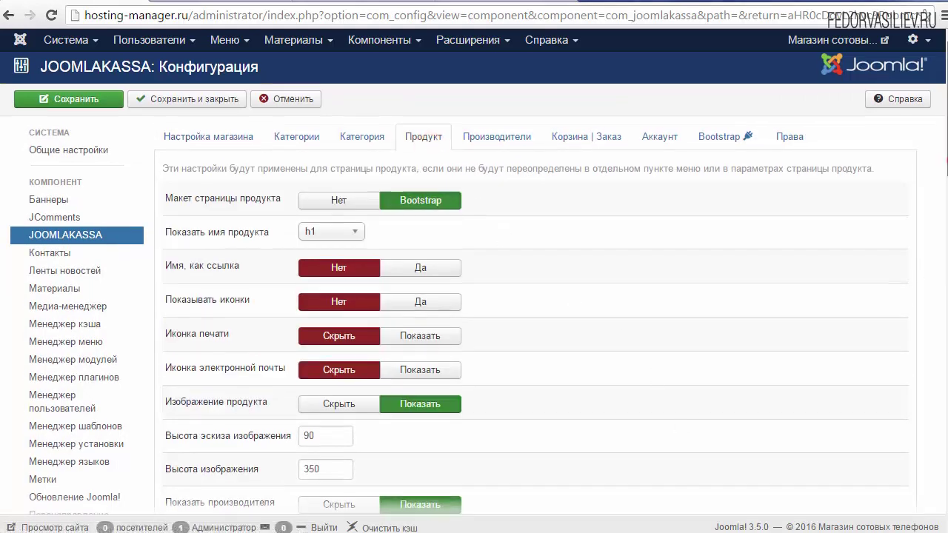
scroll(934, 154, down, 6)
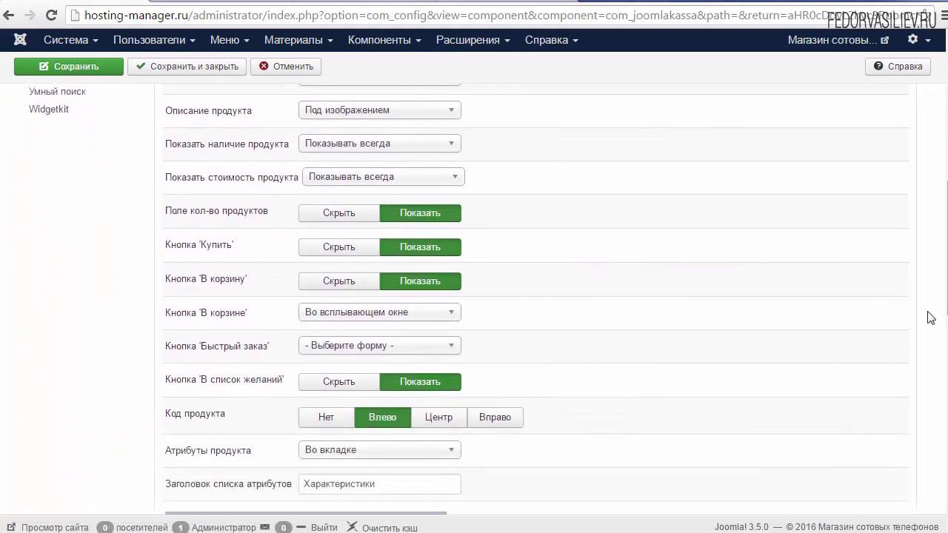
drag(270, 346, 171, 346)
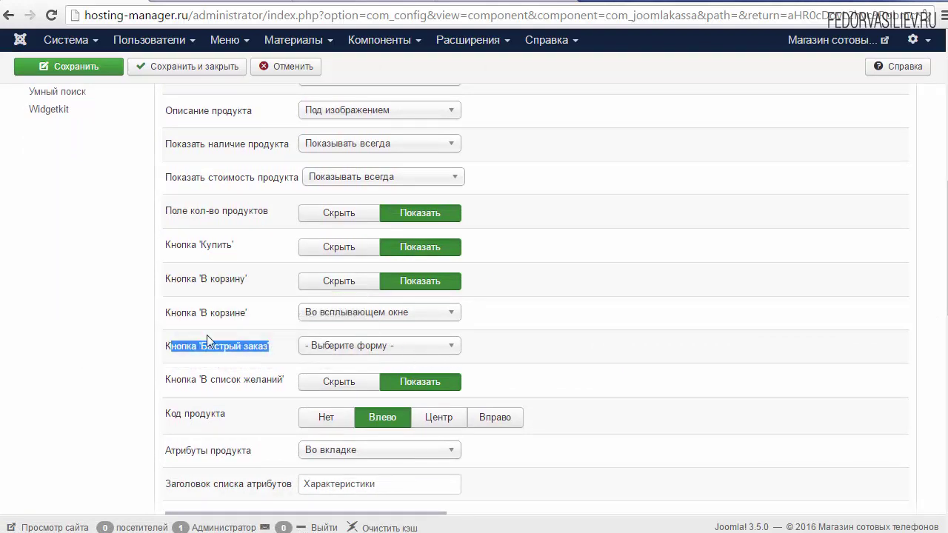
click(342, 351)
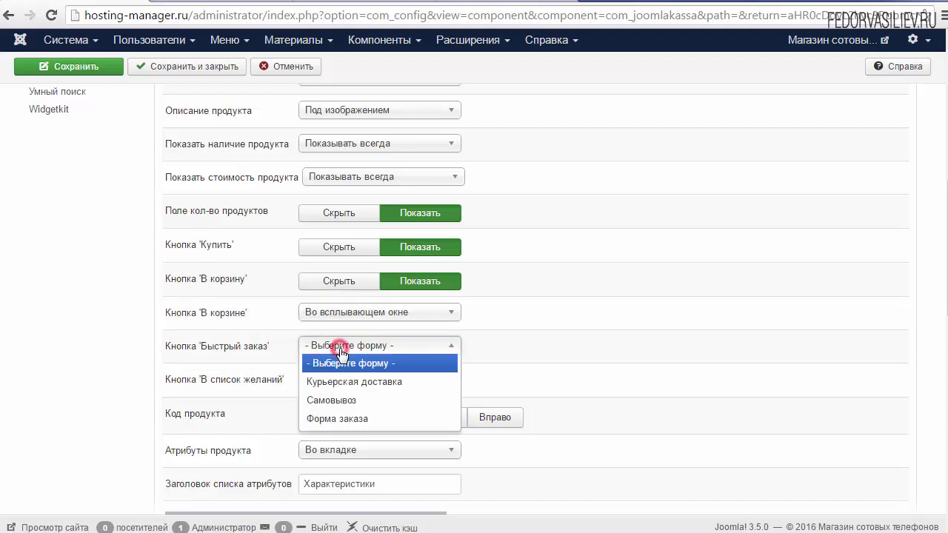
click(326, 418)
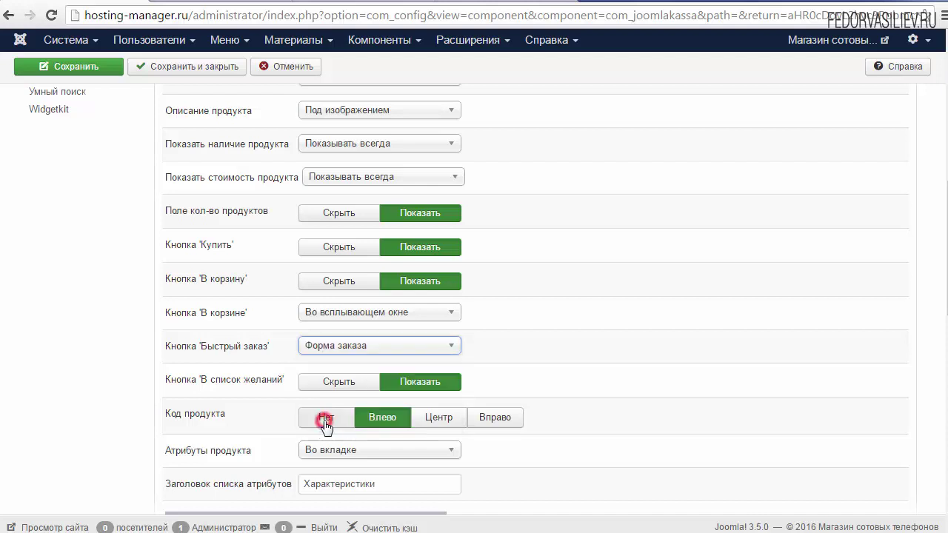
click(100, 66)
Reload the iPhone 5c product page on the storefront and examine the "Быстрый заказ" order form
click(202, 2)
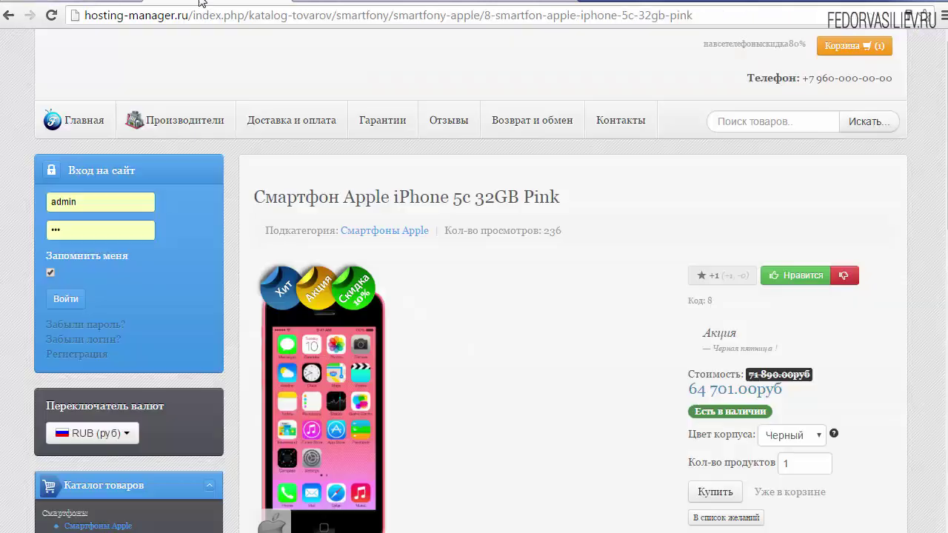
scroll(213, 95, down, 1)
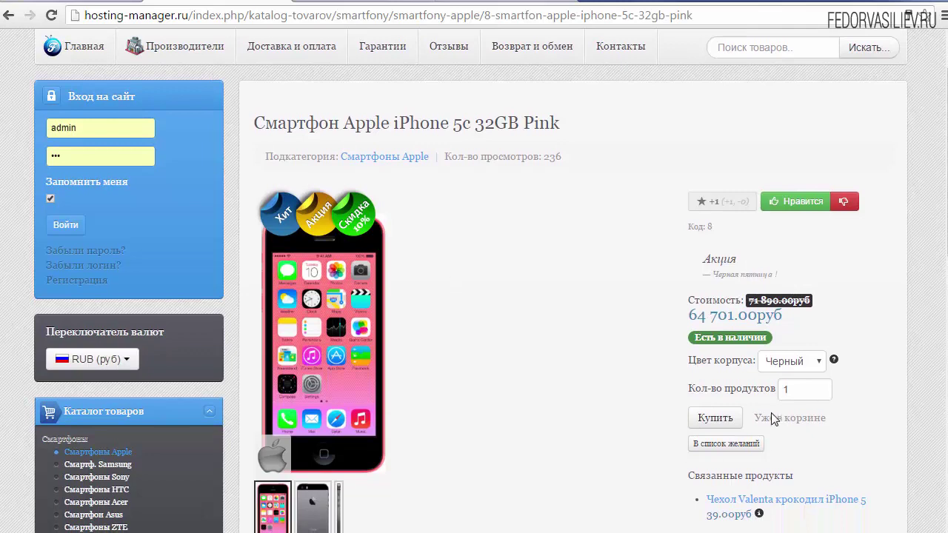
scroll(771, 413, down, 3)
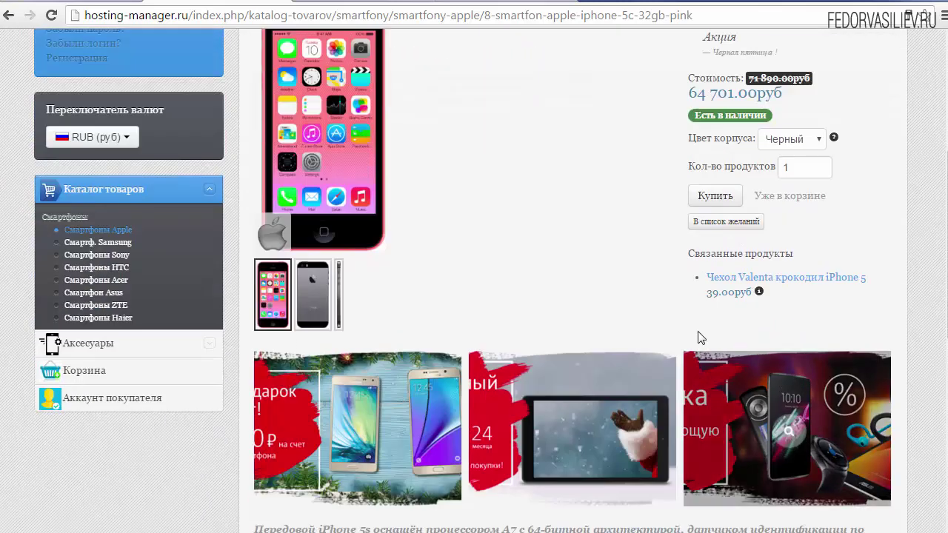
click(52, 15)
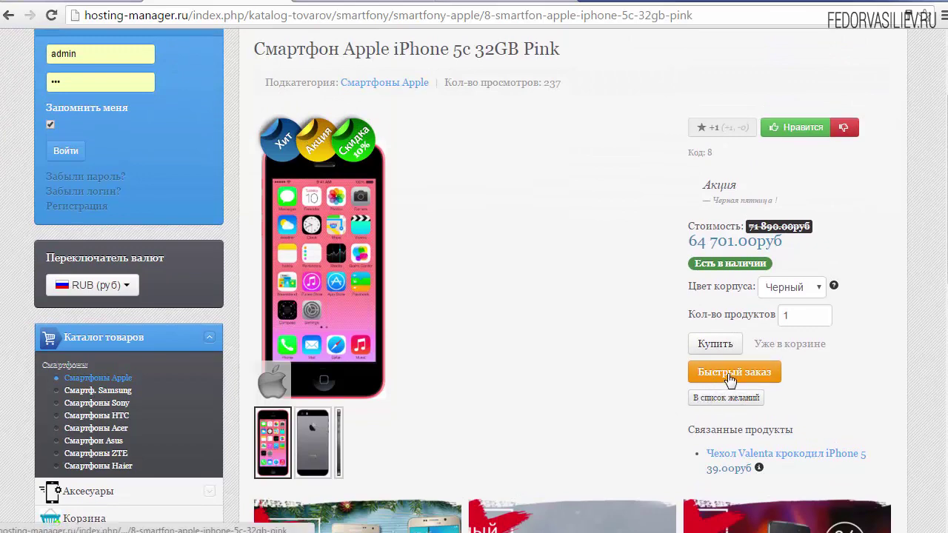
click(729, 376)
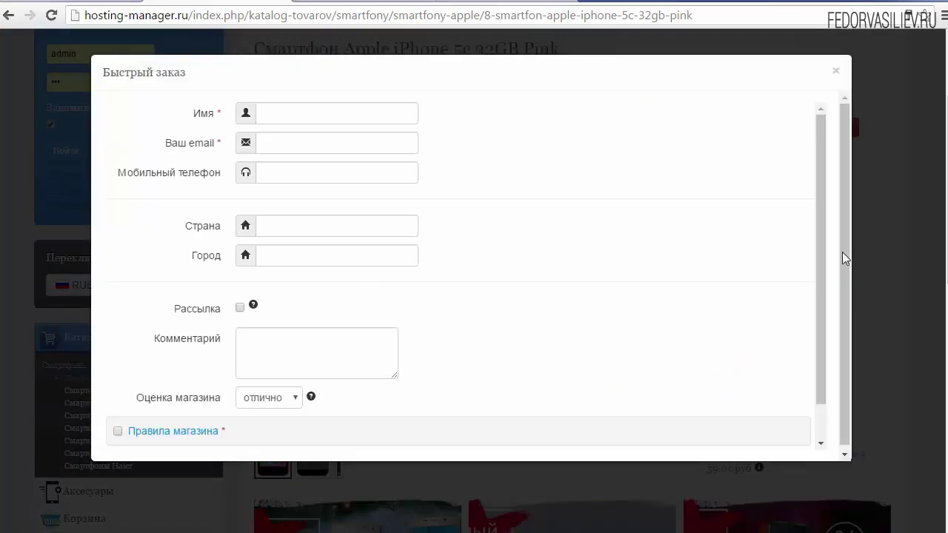
drag(819, 269, 819, 244)
click(835, 71)
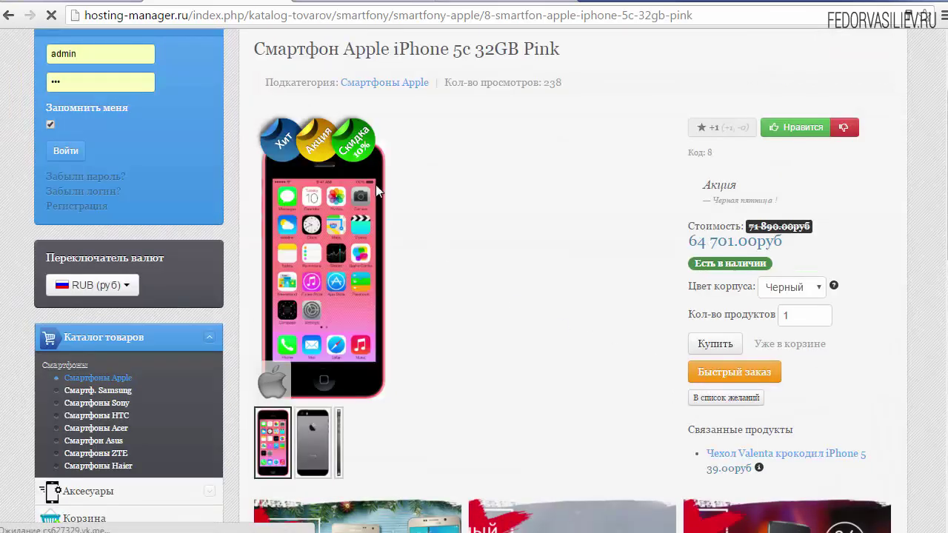
Set the Быстрый заказ (продукт) button style to Ссылка in the component's Bootstrap settings and save the configuration
click(374, 3)
click(237, 3)
click(104, 3)
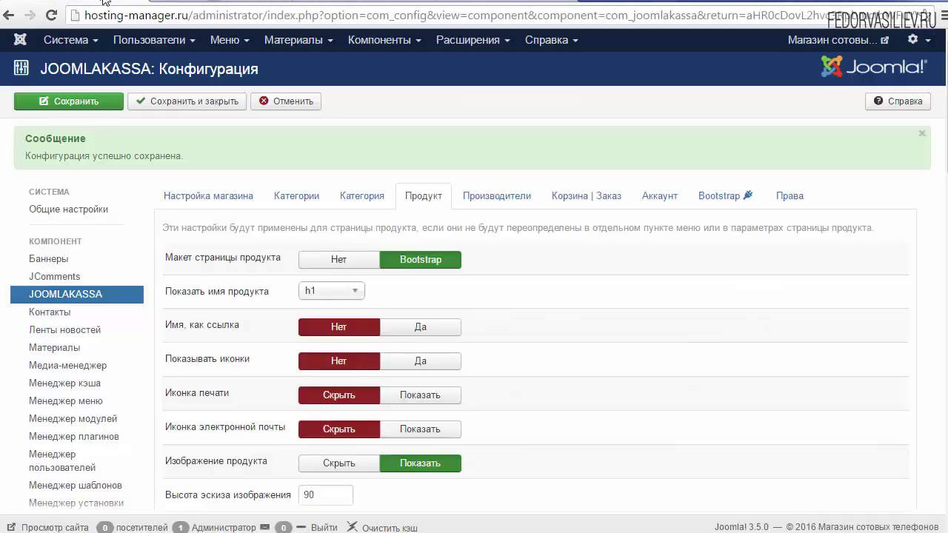
click(731, 197)
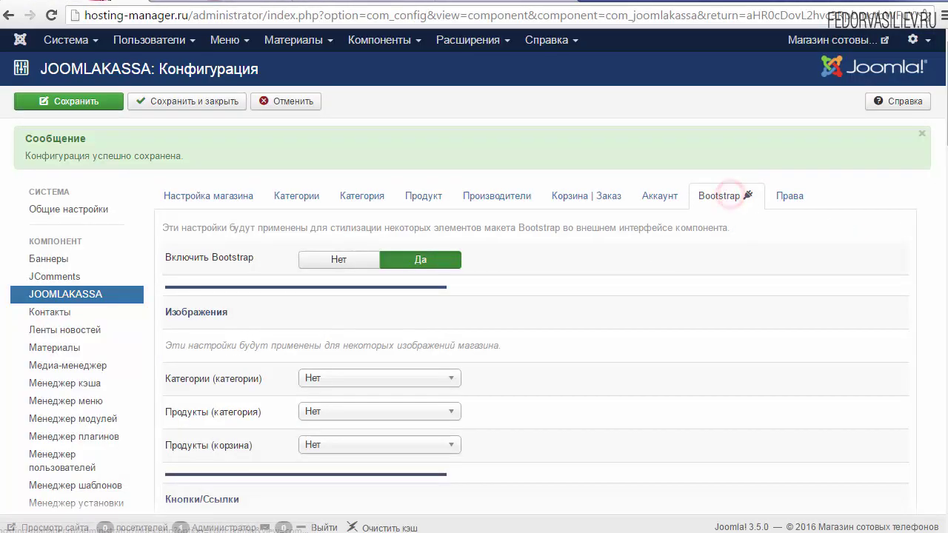
drag(945, 128, 884, 229)
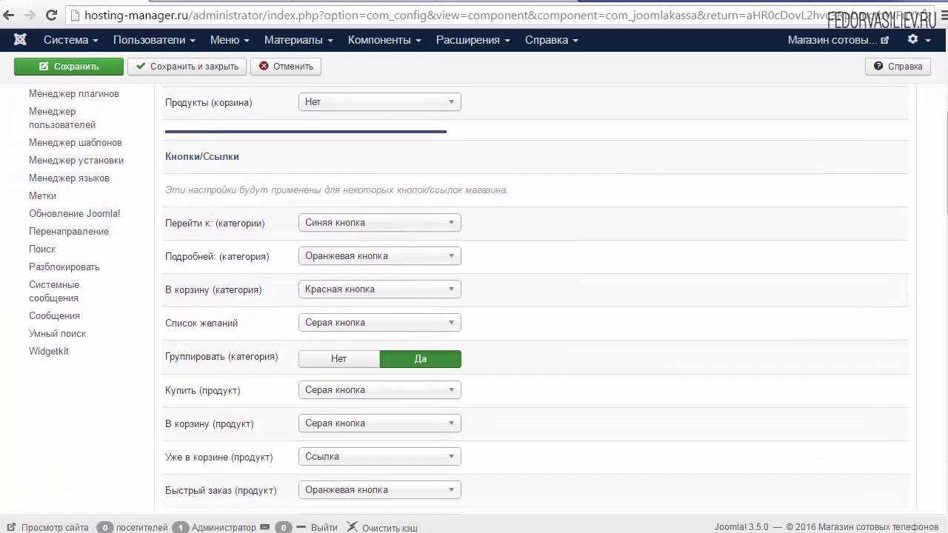
scroll(533, 296, down, 5)
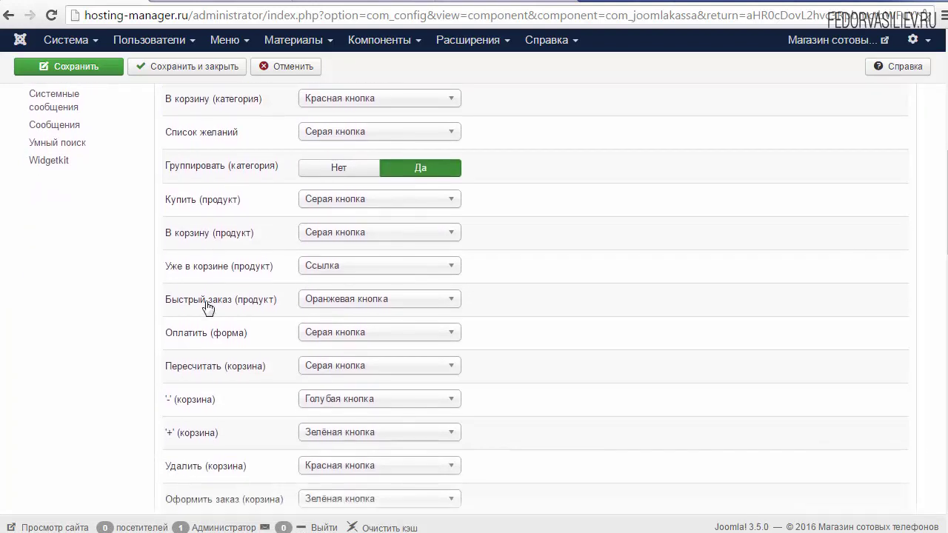
click(324, 300)
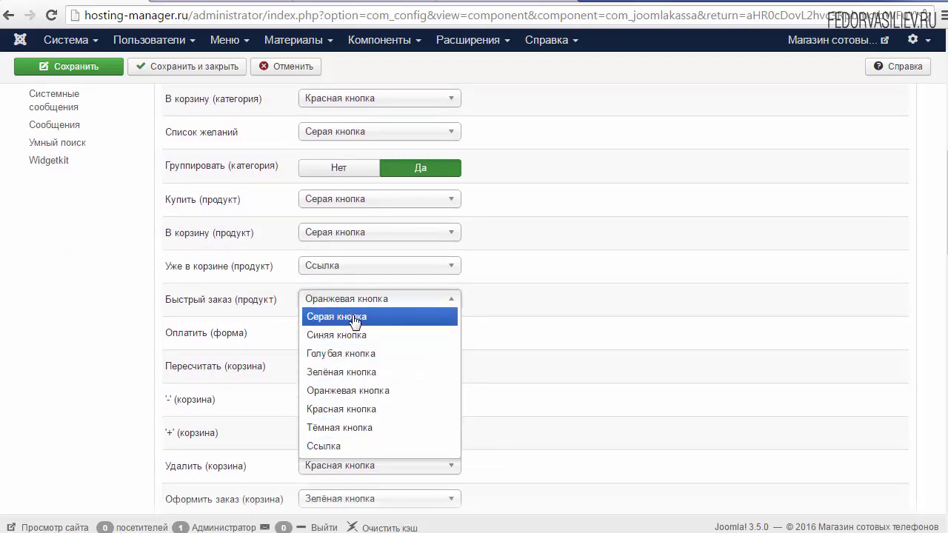
click(328, 446)
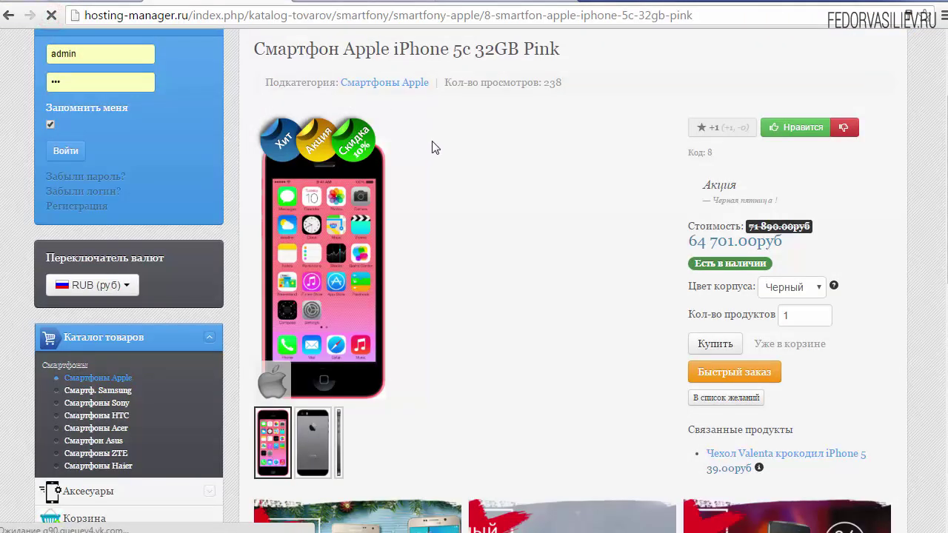
Check the product's quick order form once more and look over the category blocks on the storefront home page
click(740, 379)
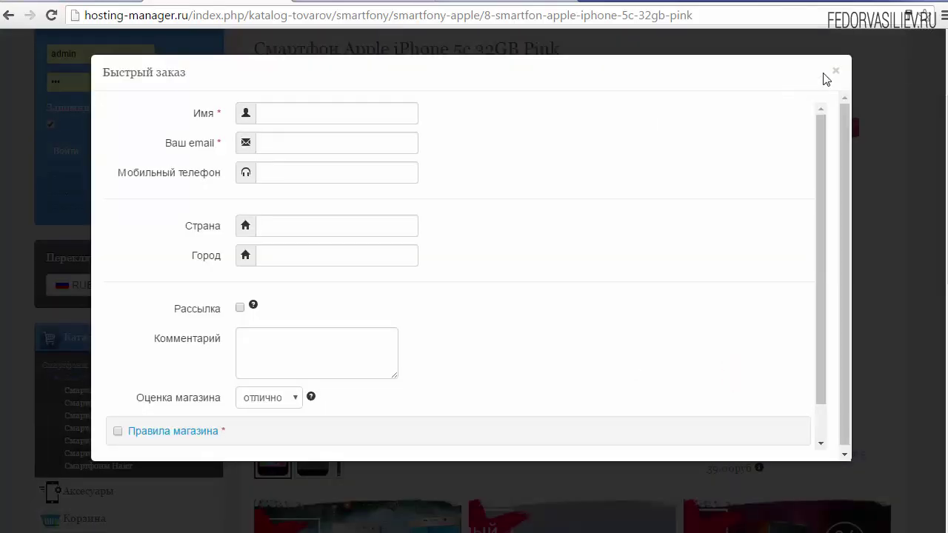
click(827, 74)
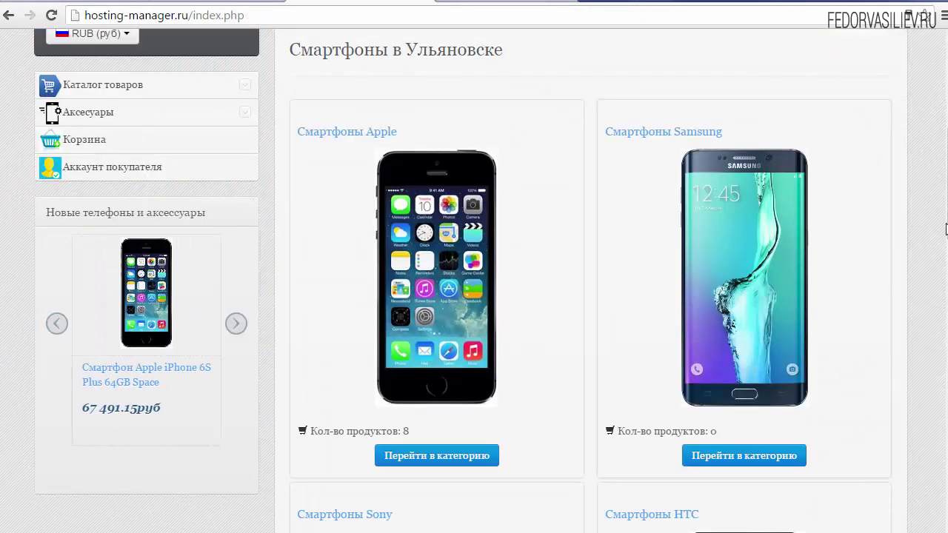
scroll(940, 230, down, 1)
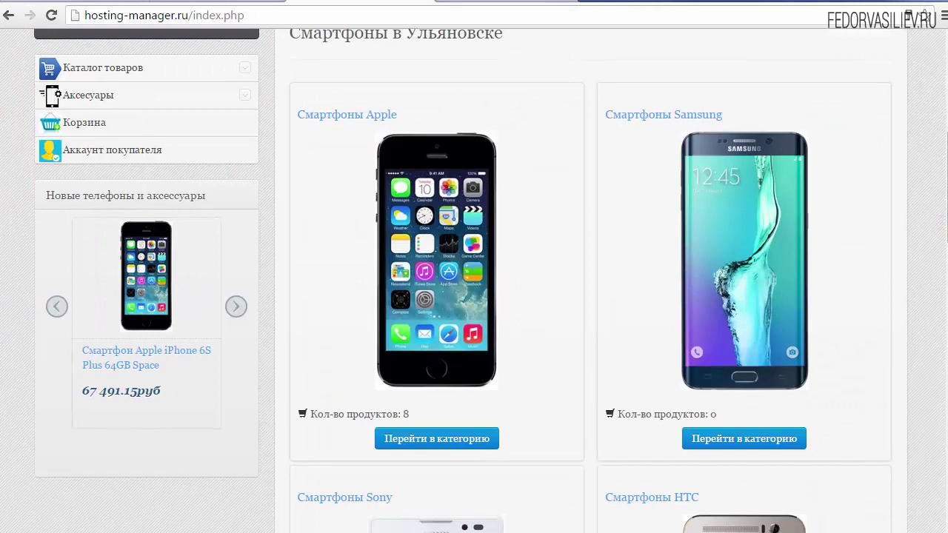
scroll(942, 201, down, 10)
drag(944, 404, 943, 196)
Read the "Ширина блока" entry in the release notes about the number of blocks displayed per row
click(134, 8)
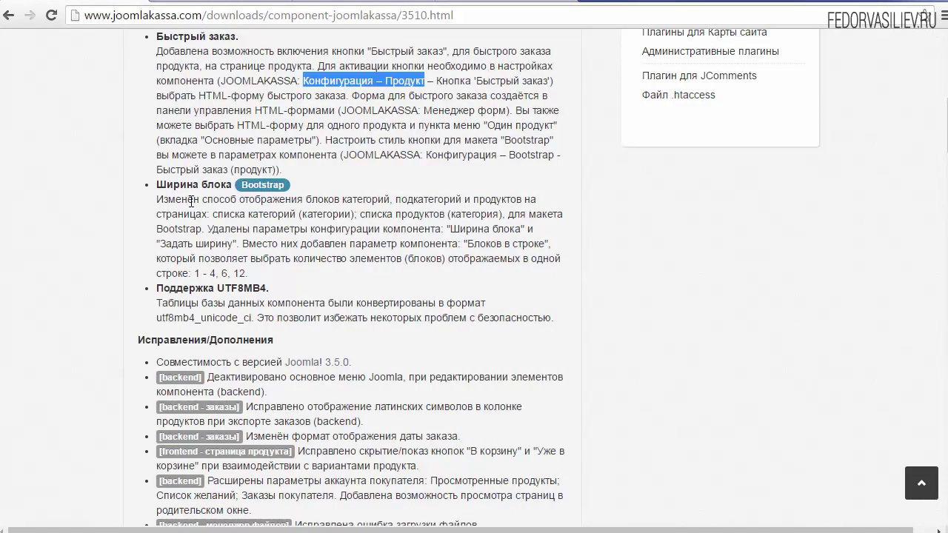
drag(336, 201, 390, 200)
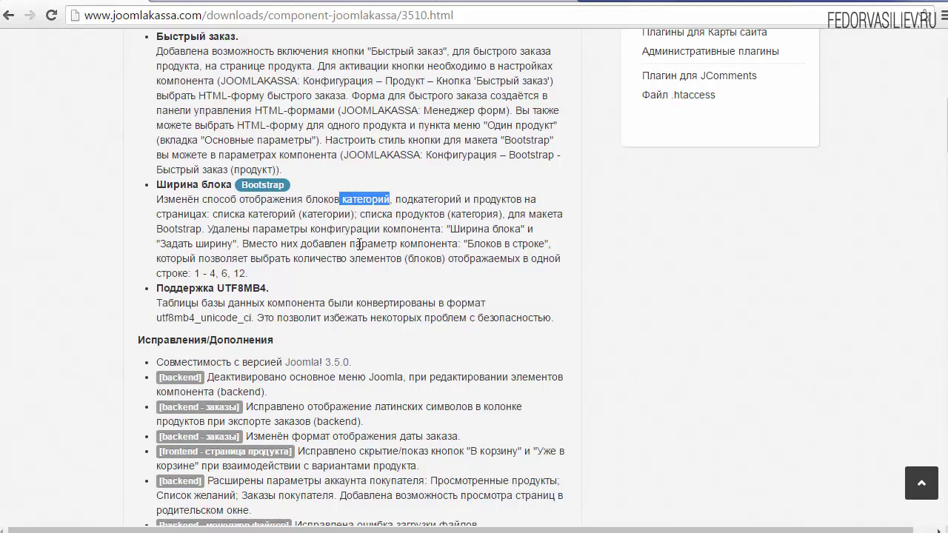
drag(310, 231, 553, 230)
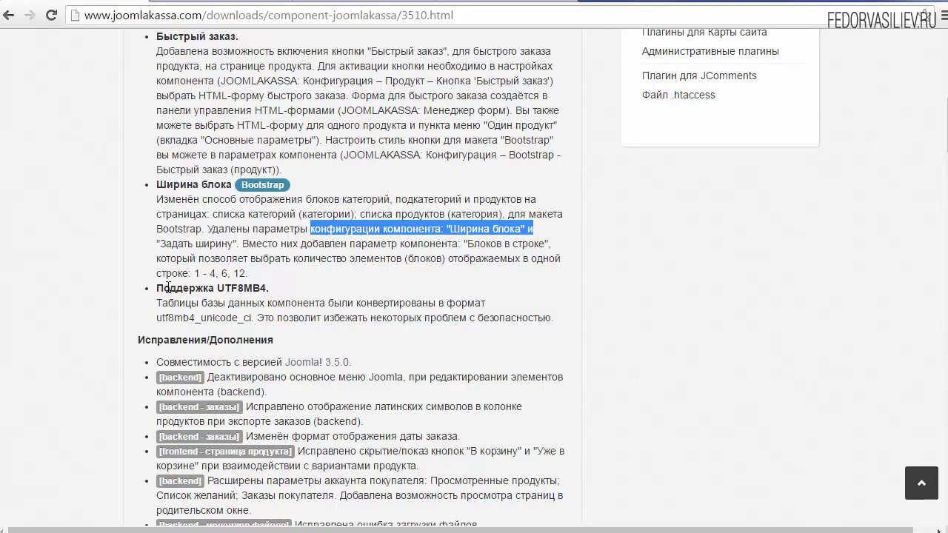
drag(303, 258, 487, 259)
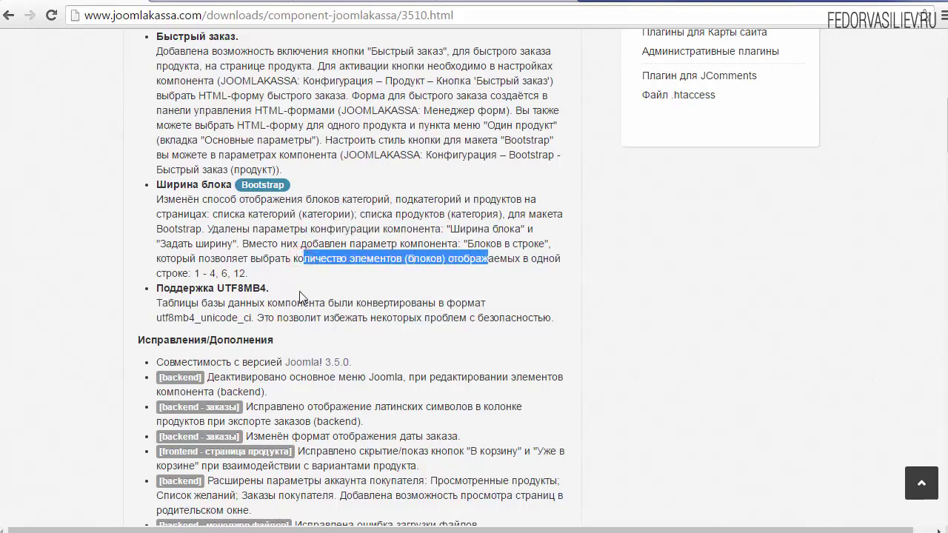
drag(263, 283, 141, 281)
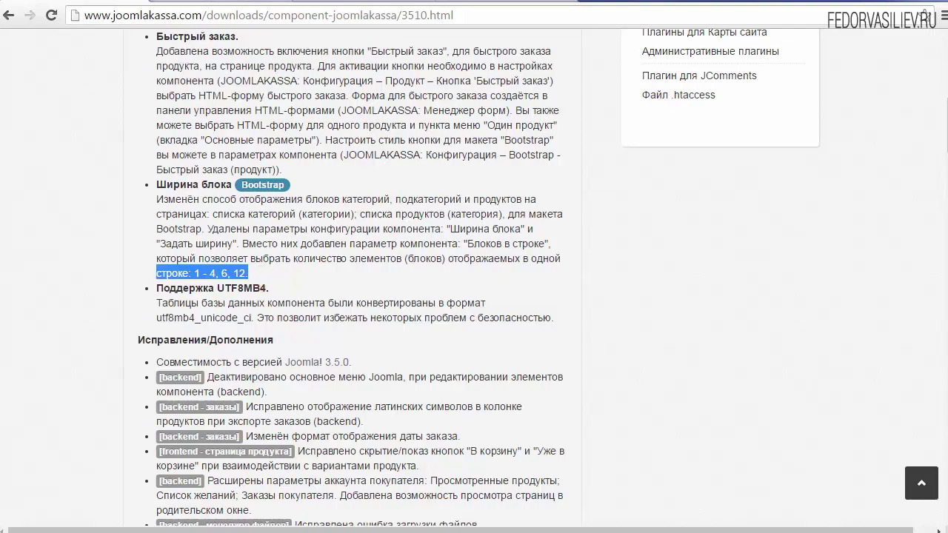
Set Блоков в строке to 4 in the component's Категории settings and save the configuration
click(210, 1)
click(333, 2)
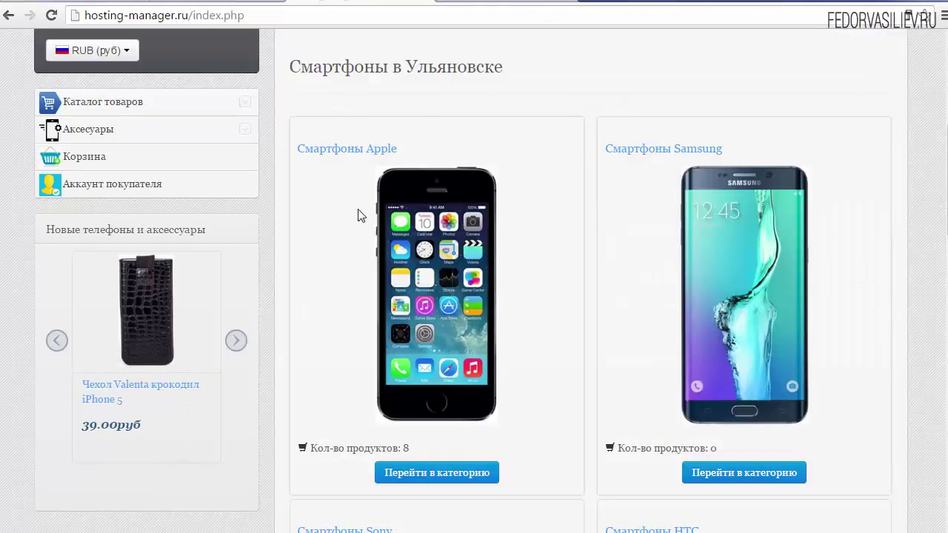
scroll(290, 229, up, 2)
click(222, 3)
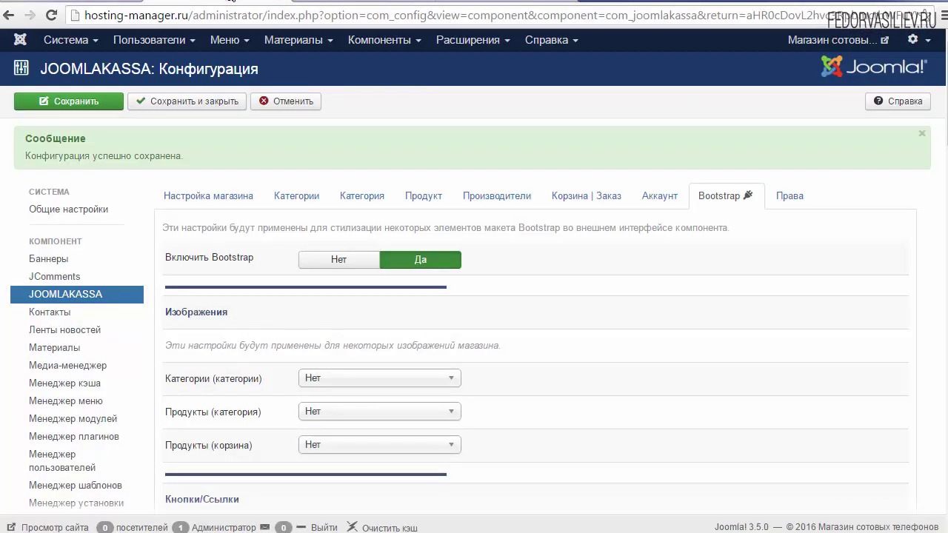
click(296, 197)
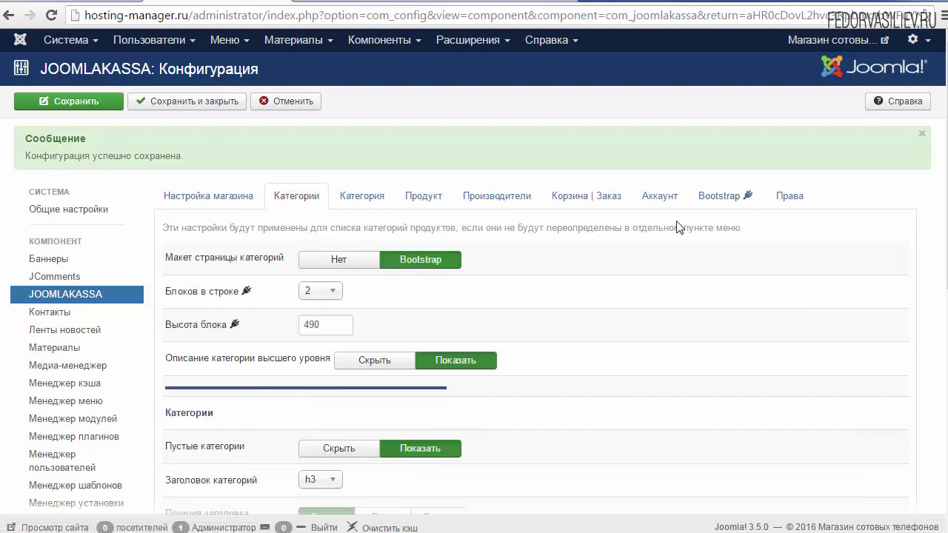
mouse_move(189, 296)
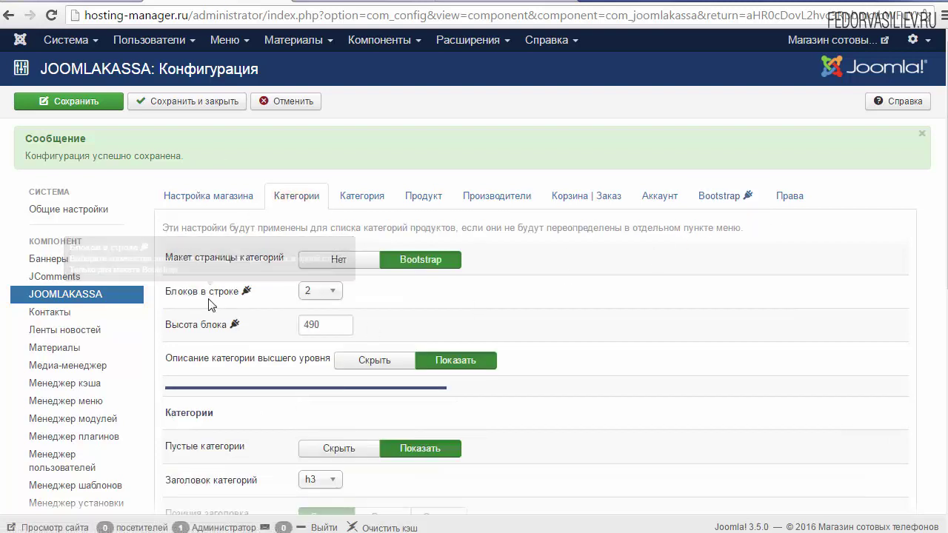
click(320, 295)
click(311, 364)
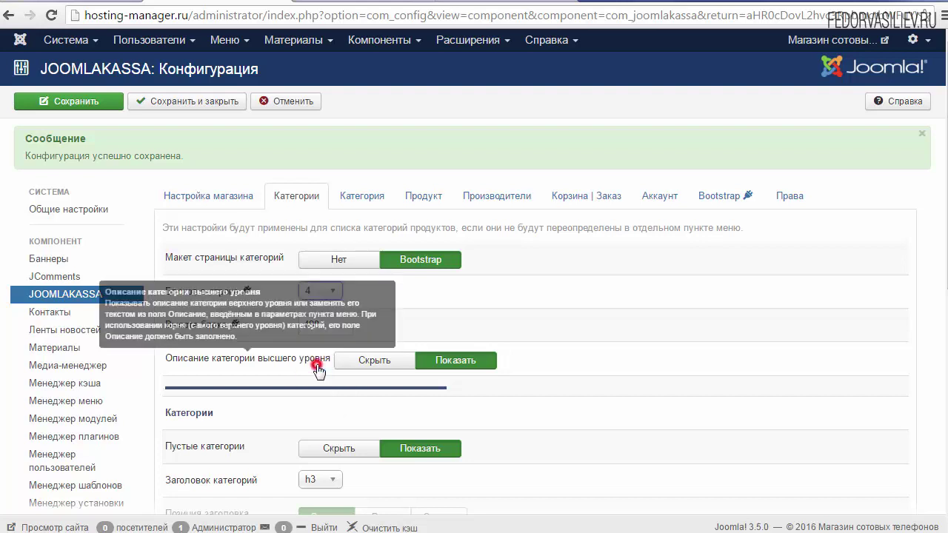
click(102, 103)
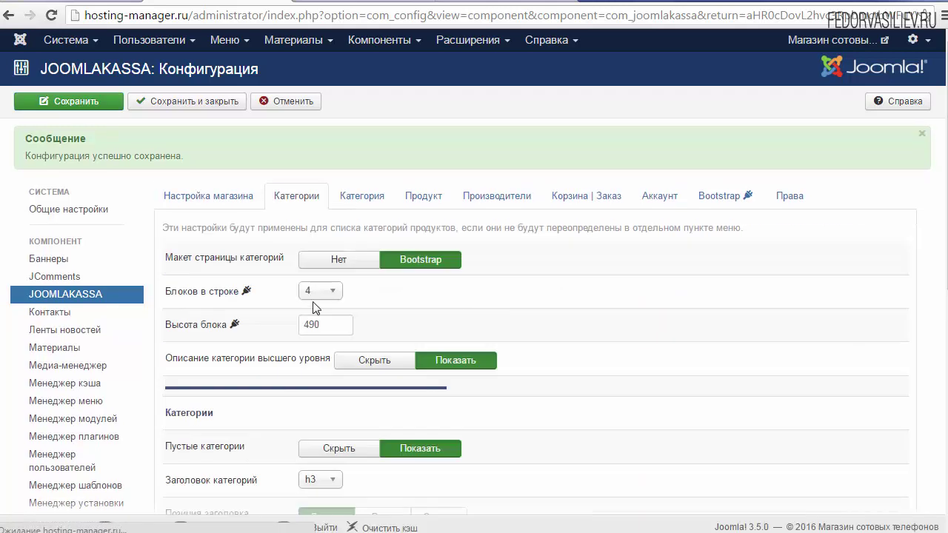
mouse_move(250, 297)
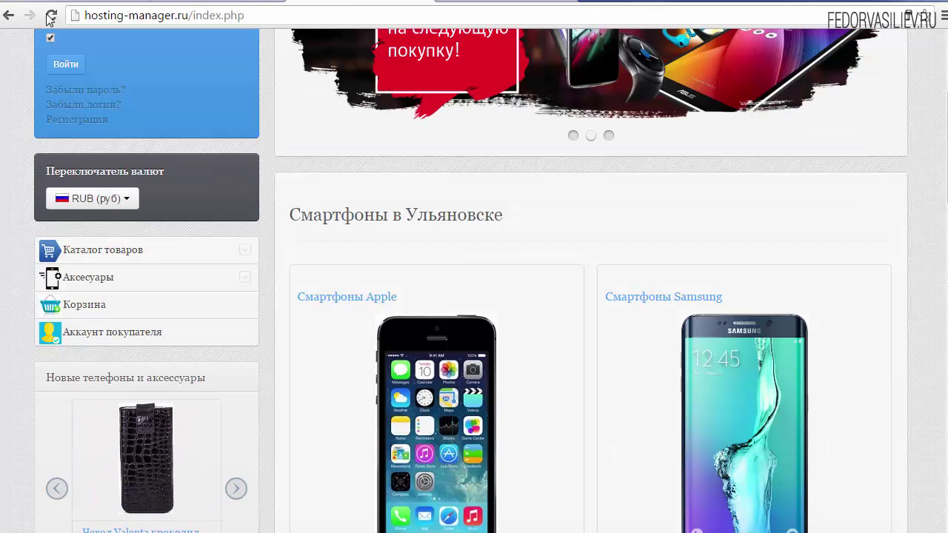
Reload the storefront home page to check the category blocks per row, and look at the product blocks on the Смартфоны Apple page
click(49, 15)
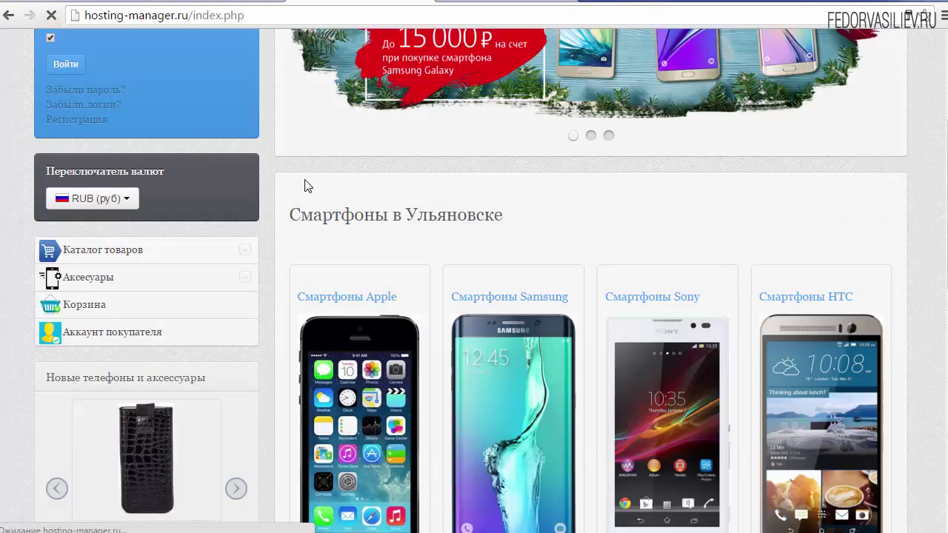
scroll(205, 308, down, 1)
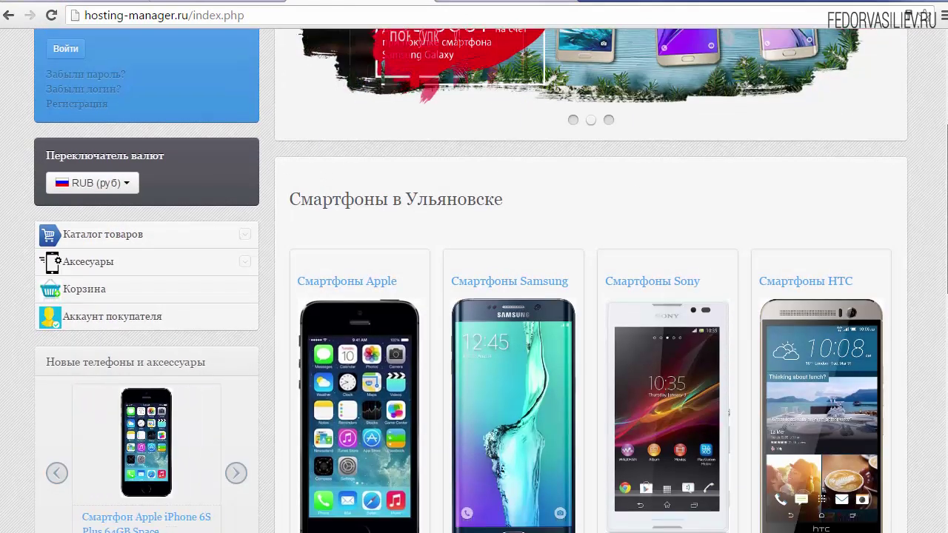
drag(943, 268, 942, 313)
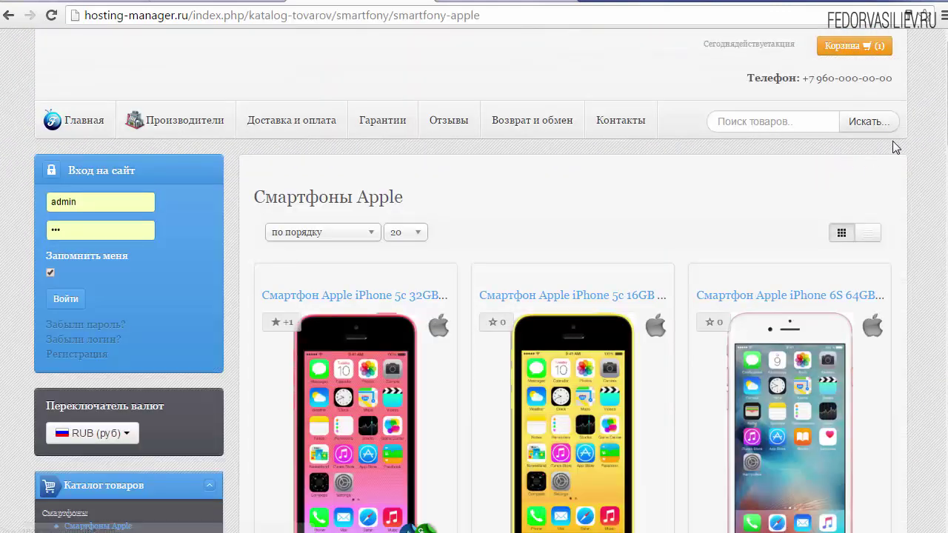
scroll(359, 185, down, 1)
scroll(474, 296, down, 3)
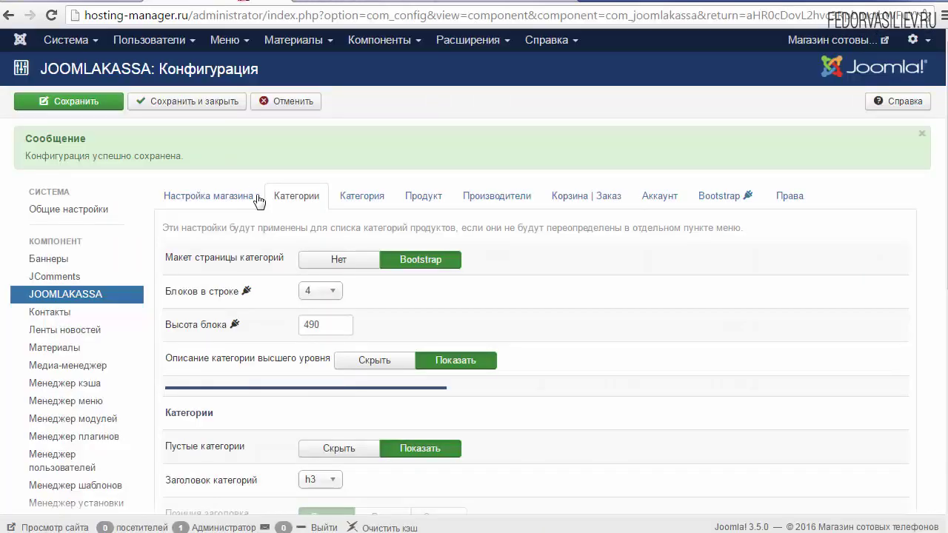
Set Блоков в строке to 4 for Продукты в категории in the Категория settings and save the configuration
click(362, 197)
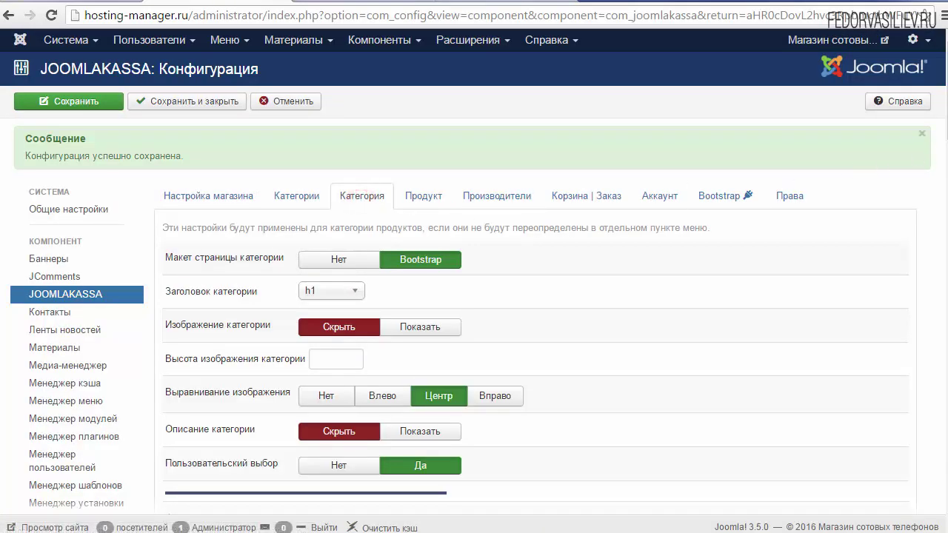
scroll(945, 164, down, 3)
scroll(946, 164, down, 6)
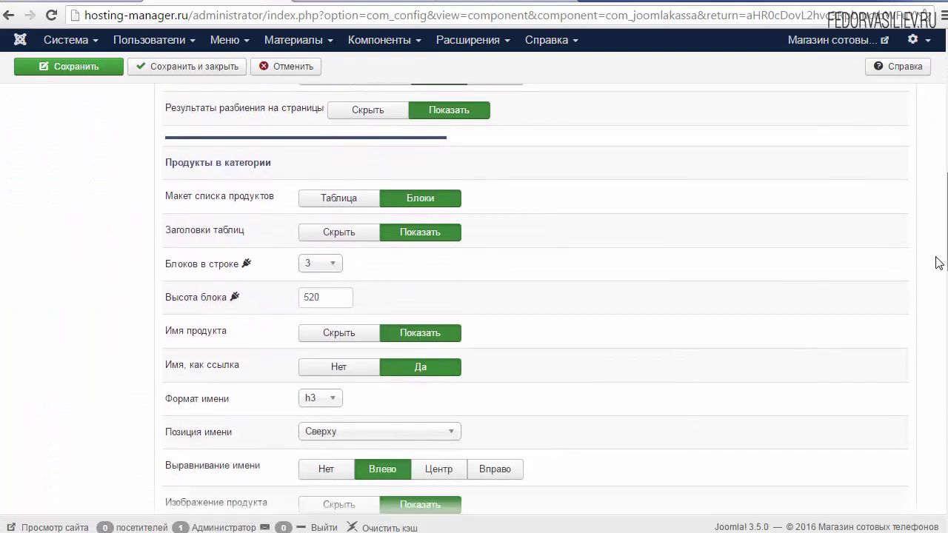
click(326, 217)
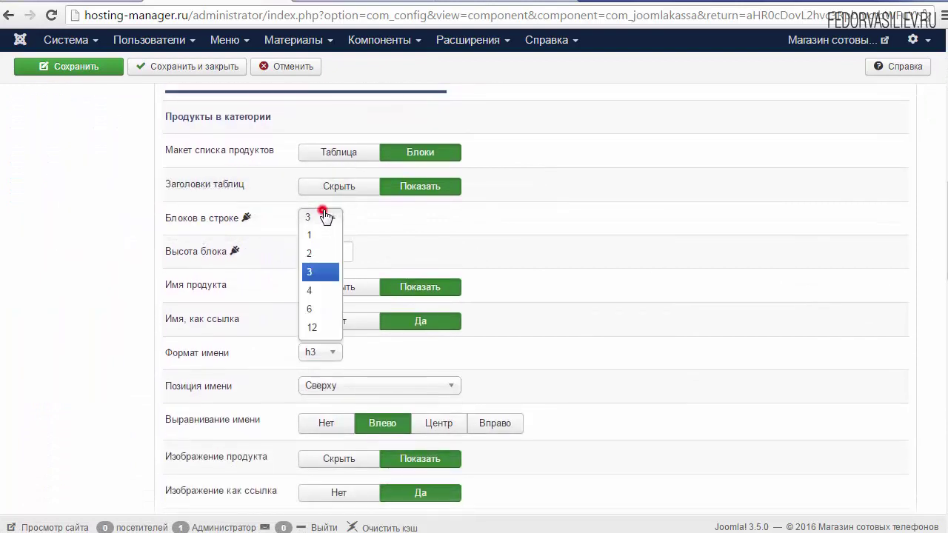
click(318, 291)
click(43, 66)
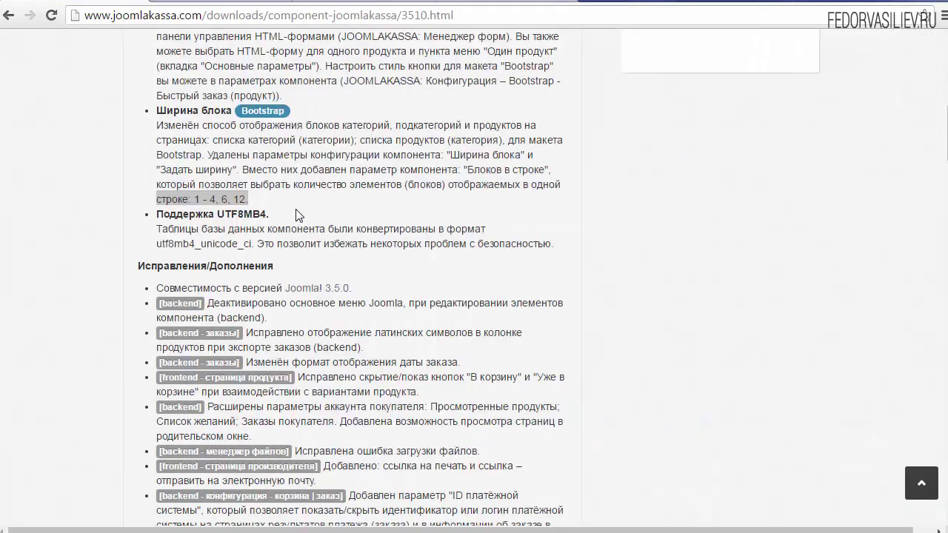
Read through the Исправления/Дополнения list in the 3.5.1.0 release notes and return to the beginning of the notes
click(298, 215)
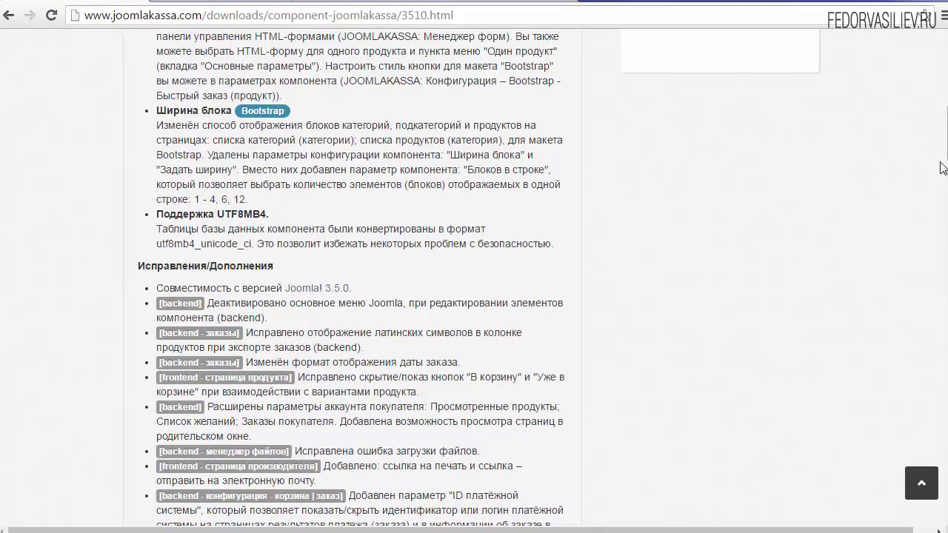
drag(193, 266, 296, 288)
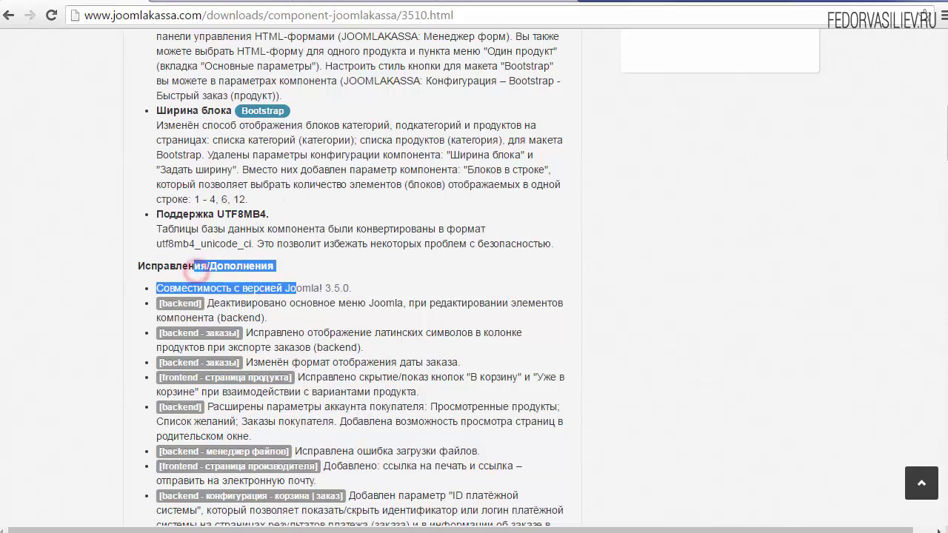
drag(945, 137, 945, 171)
drag(413, 267, 355, 245)
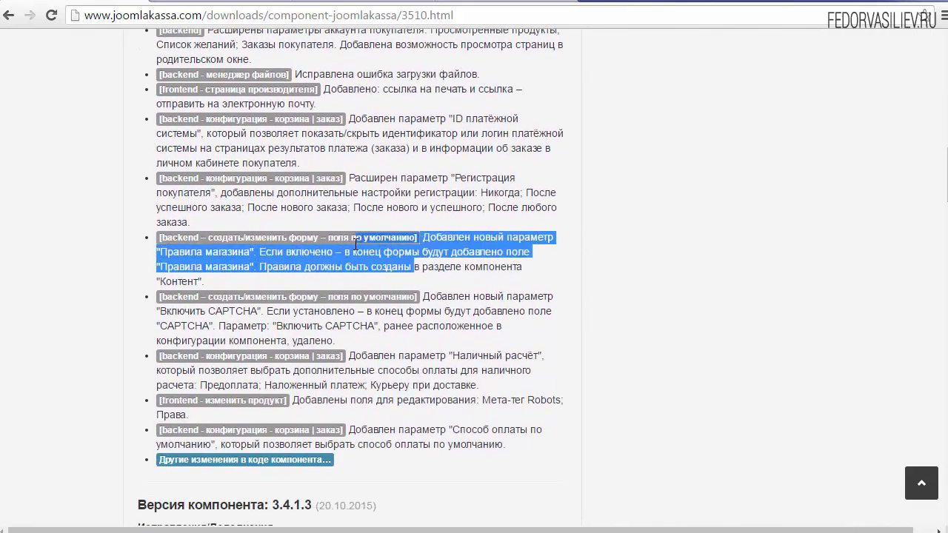
click(337, 241)
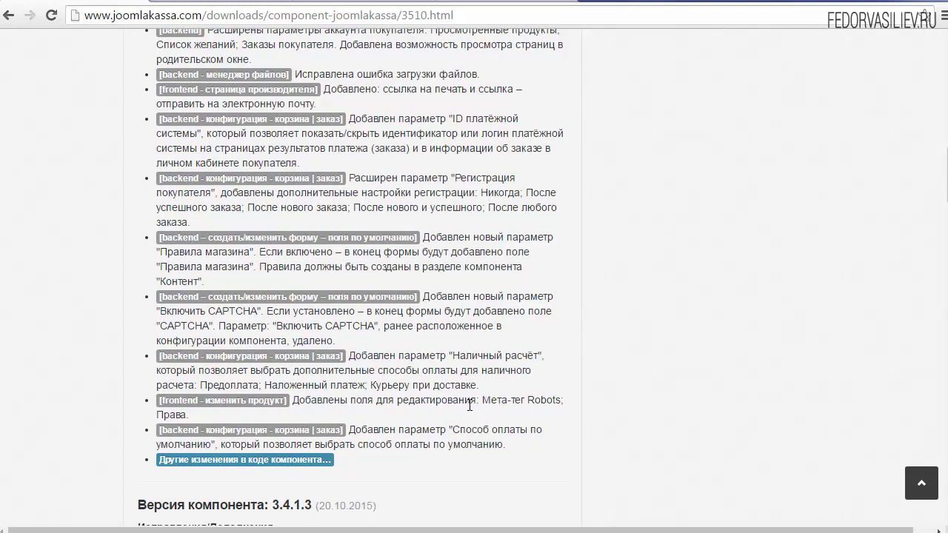
drag(474, 460, 229, 345)
scroll(229, 346, up, 5)
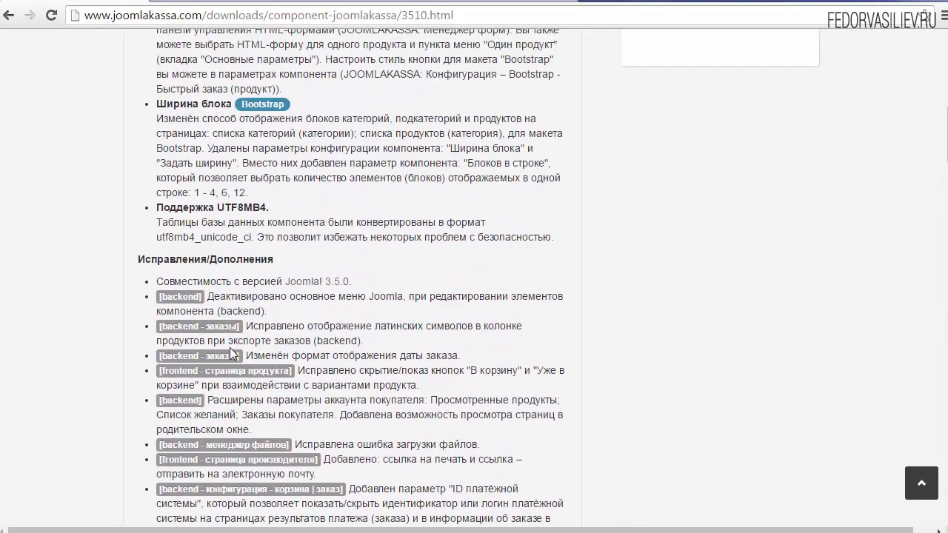
scroll(230, 347, up, 7)
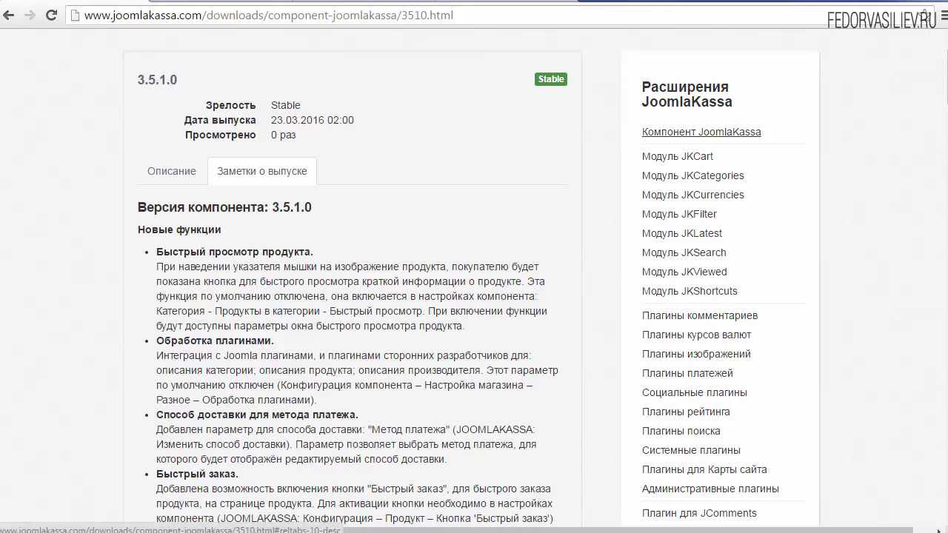
Switch to the file manager window and delete the folder named 2 next to the extension archives
key(alt+Tab)
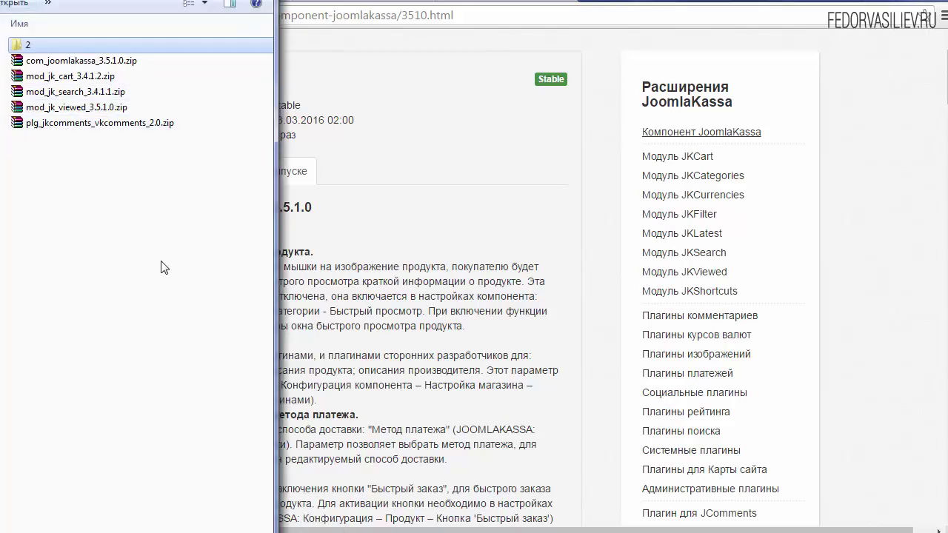
key(Delete)
click(359, 388)
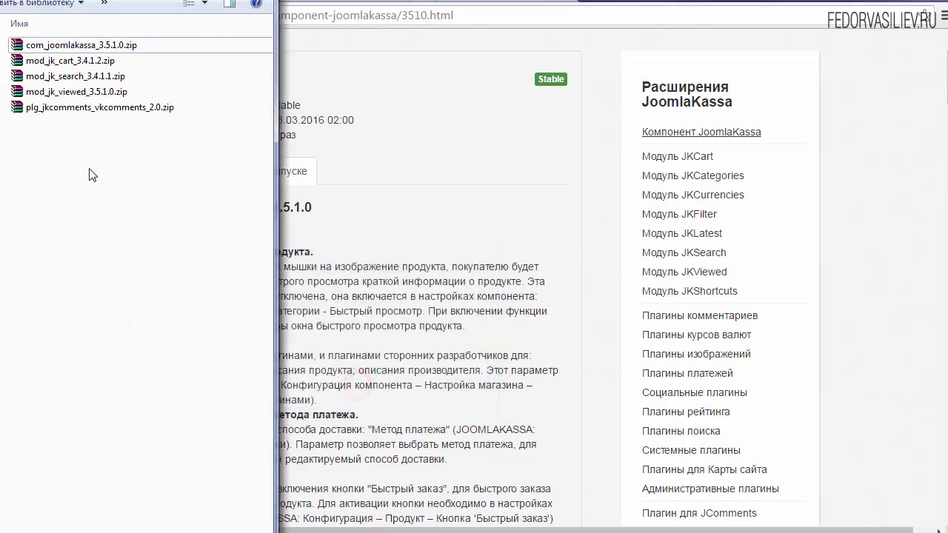
Look over the downloaded cart, search and viewed module archives and the vkcomments plugin archive
click(45, 62)
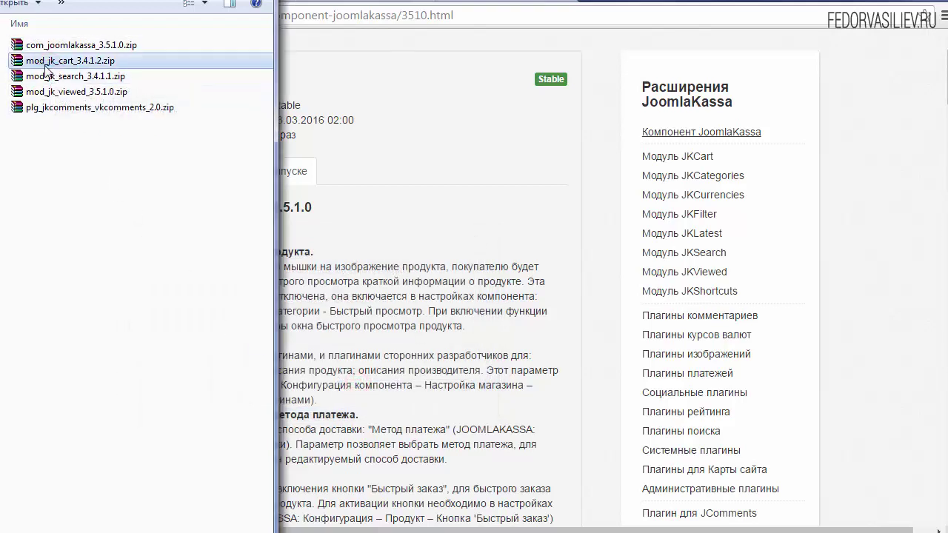
click(63, 76)
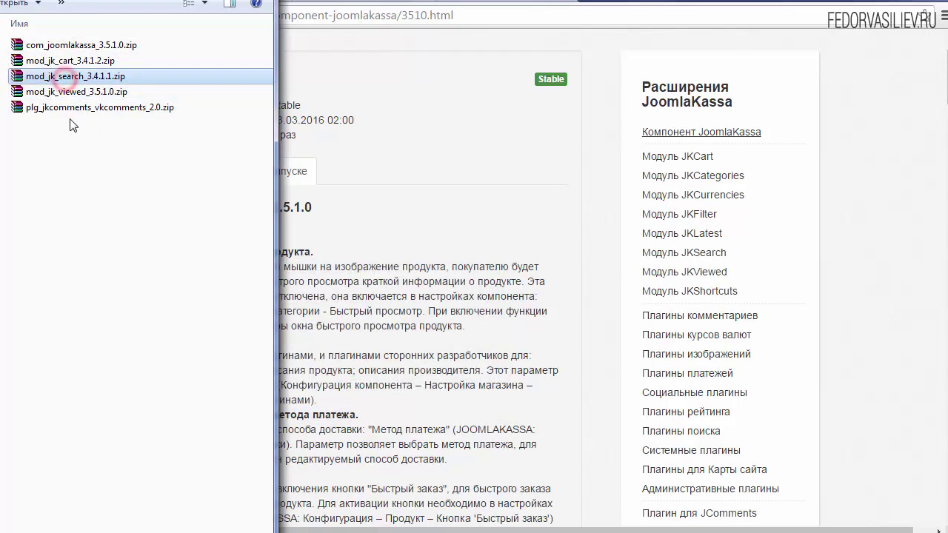
click(69, 93)
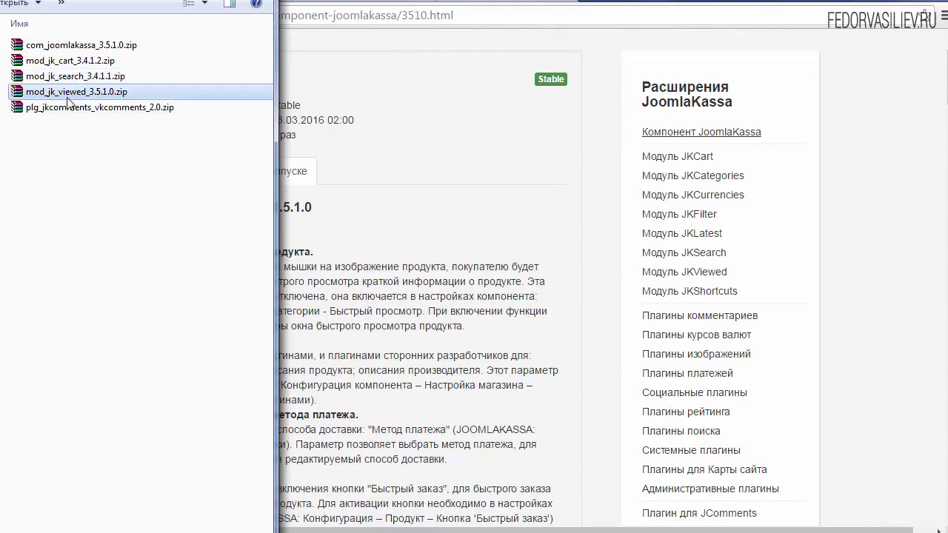
click(69, 110)
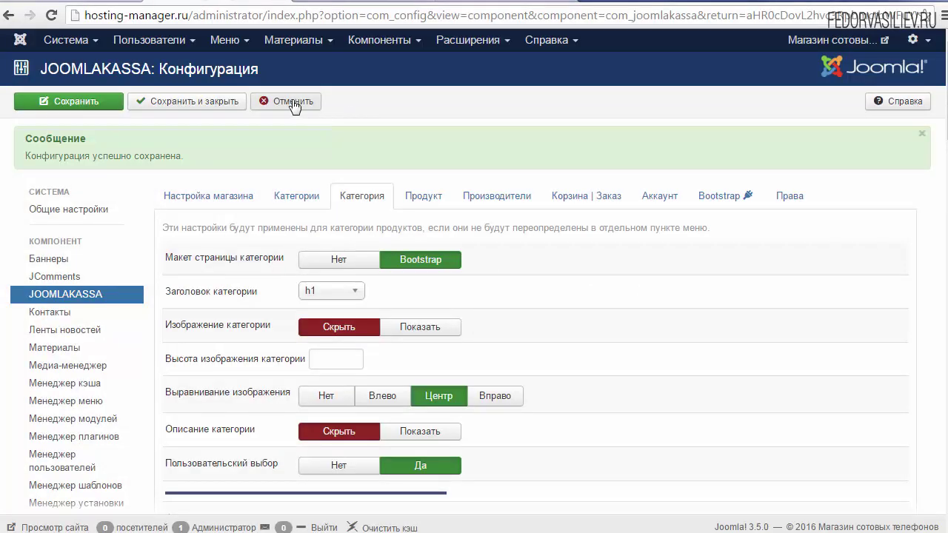
Close the component configuration, open the extension installer, and upload and install mod_jk_cart_3.4.1.2.zip
click(293, 105)
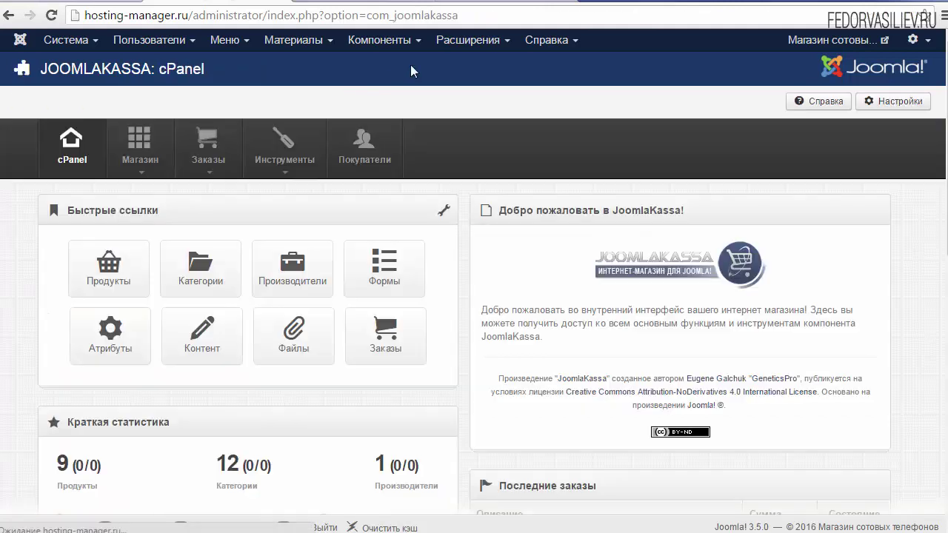
click(468, 40)
click(489, 68)
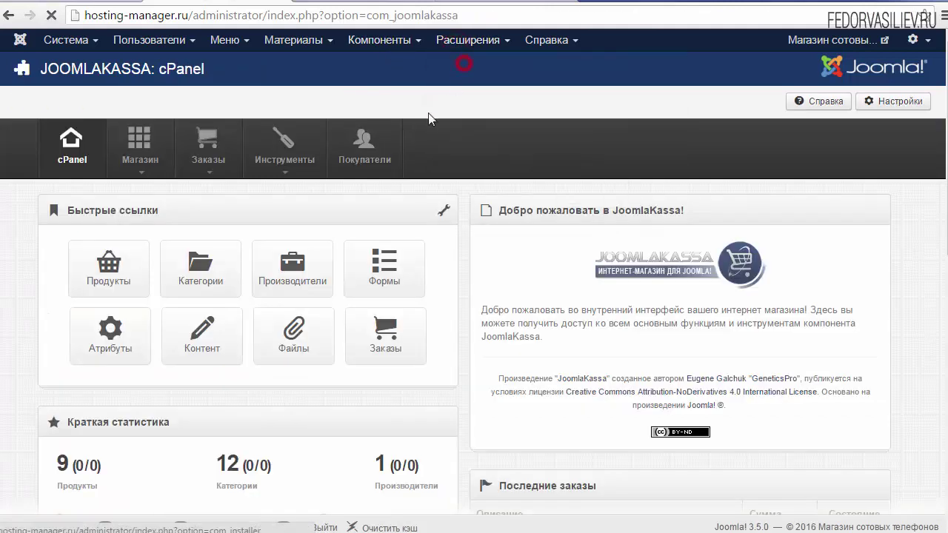
click(346, 229)
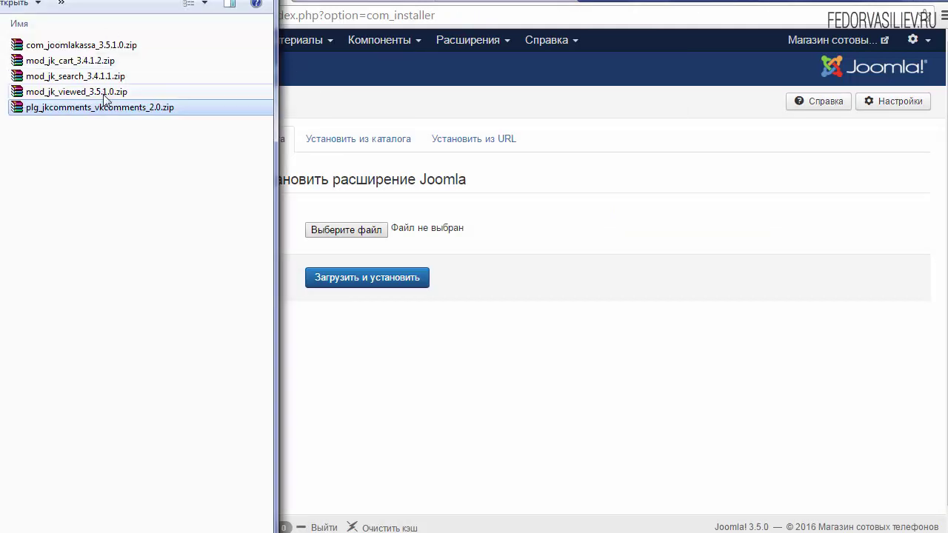
click(62, 62)
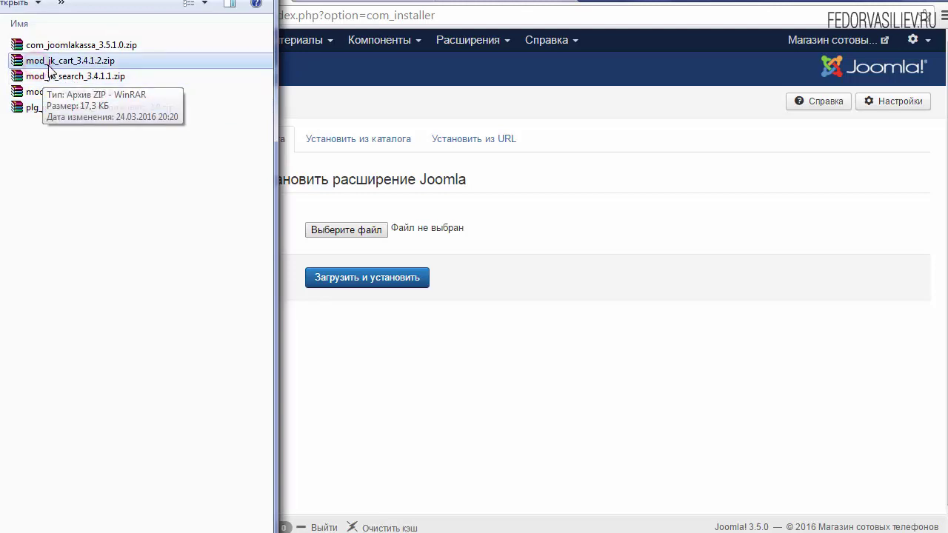
drag(62, 65, 400, 229)
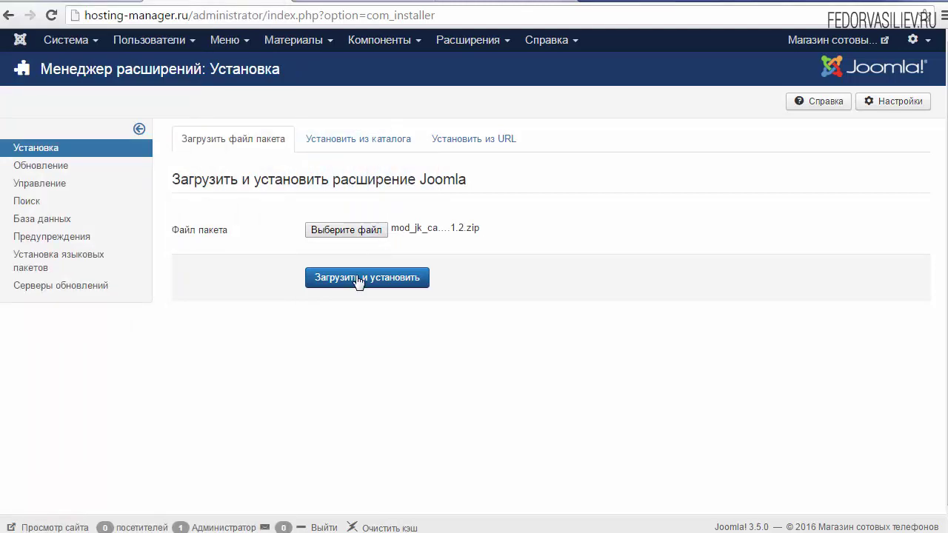
click(357, 277)
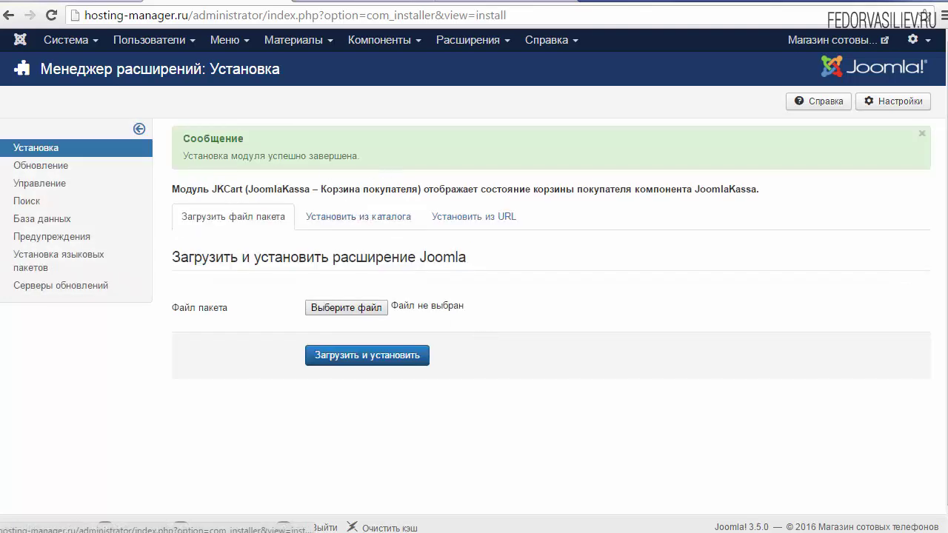
Upload and install the search module package mod_jk_search_3.4.1.1.zip in the extension installer
key(alt+Tab)
drag(63, 75, 368, 314)
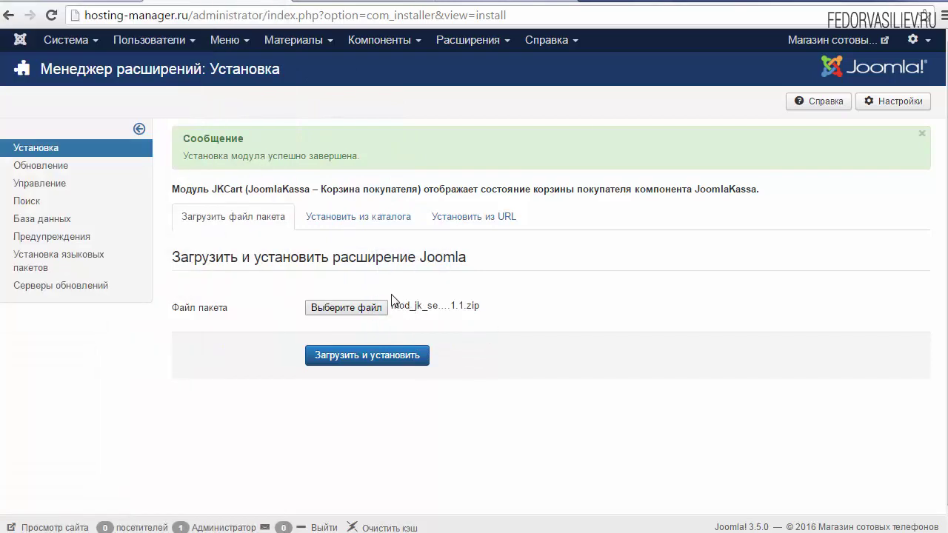
click(345, 356)
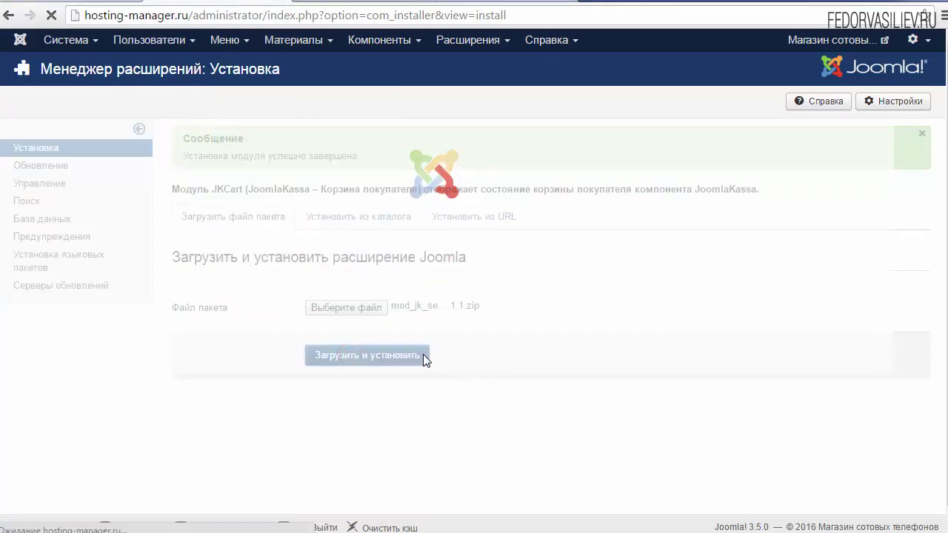
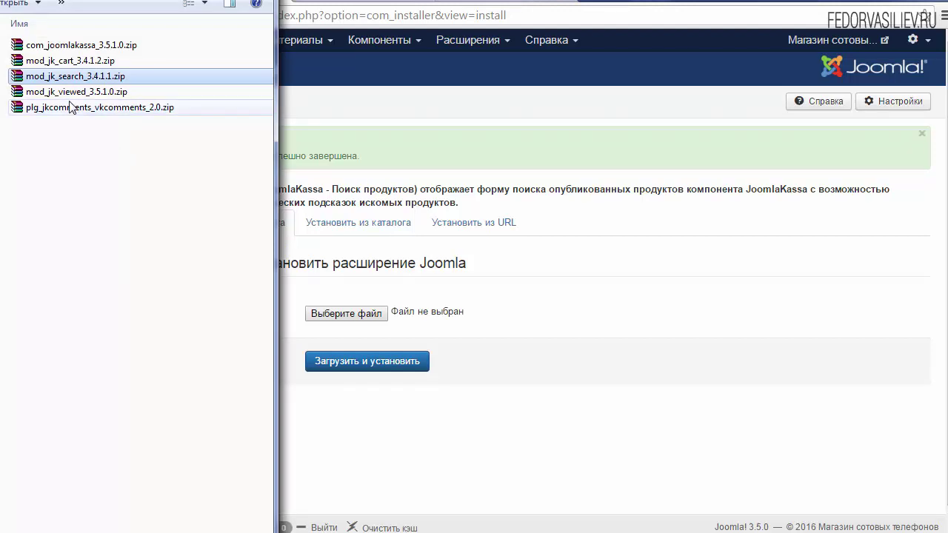
Upload and install mod_jk_viewed_3.5.1.0.zip and plg_jkcomments_vkcomments_2.0.zip in the extension installer
drag(74, 91, 434, 313)
click(387, 358)
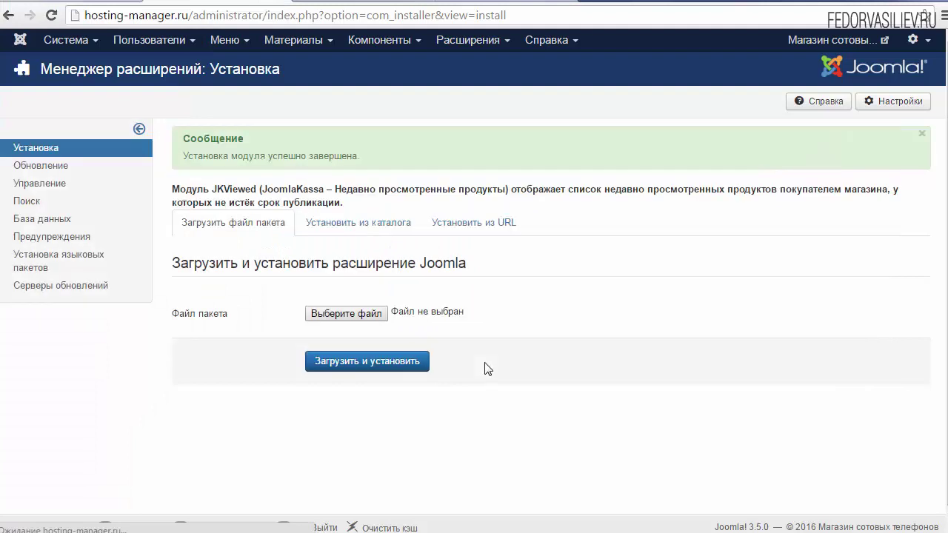
key(alt+Tab)
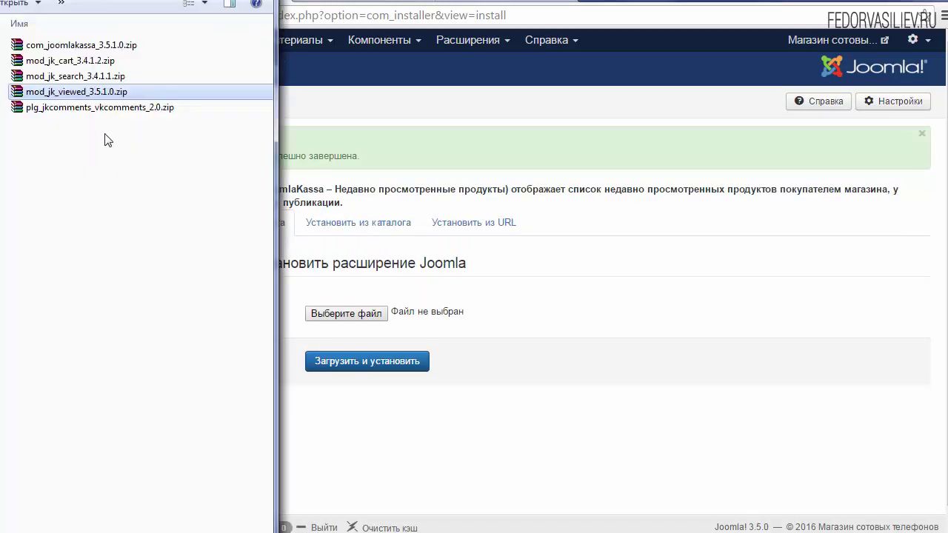
drag(47, 108, 426, 316)
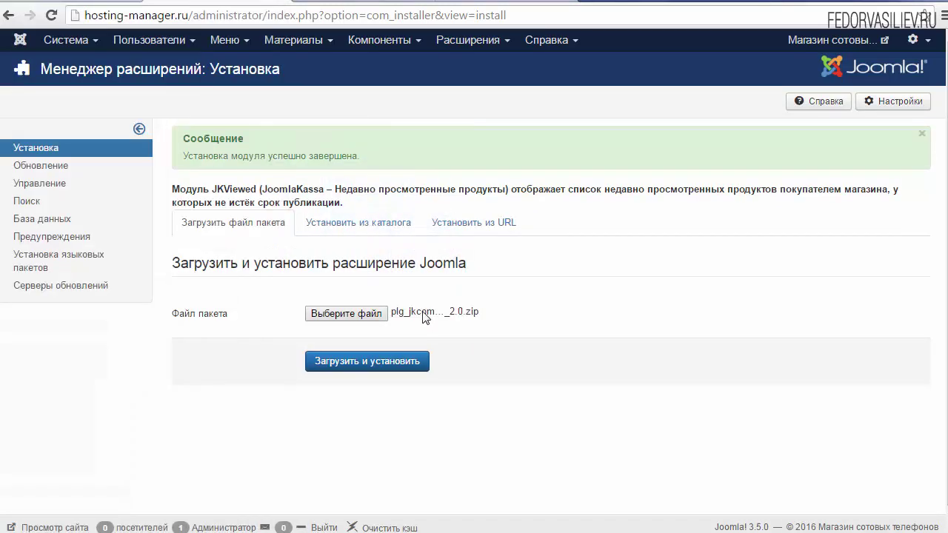
click(385, 361)
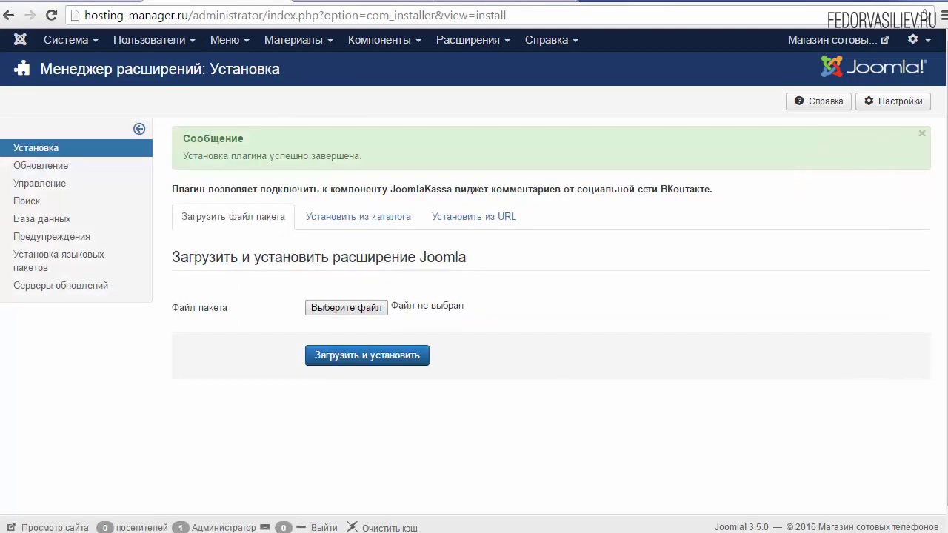
Read the fixes listed for version 3.4.1.2 in the JKCart module's release notes on the JoomlaKassa site
key(ctrl+Tab)
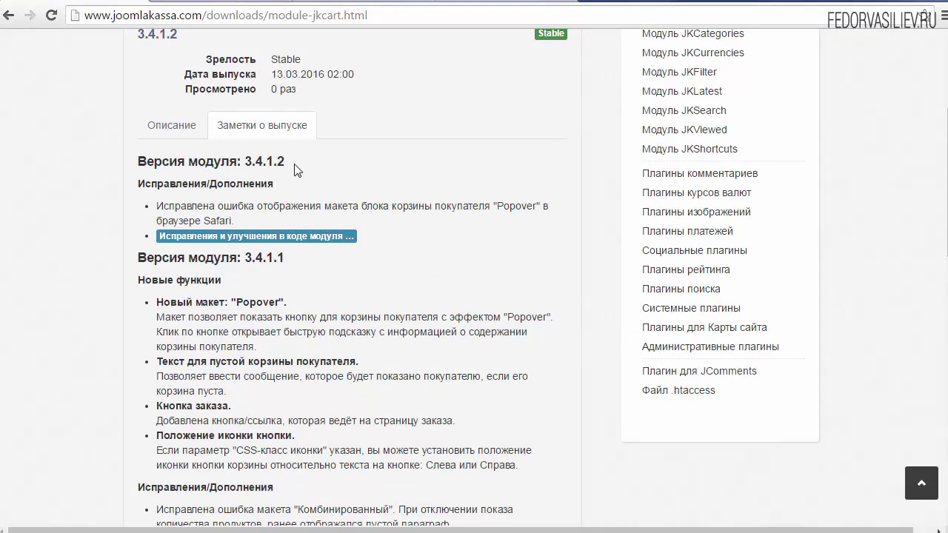
drag(287, 162, 323, 184)
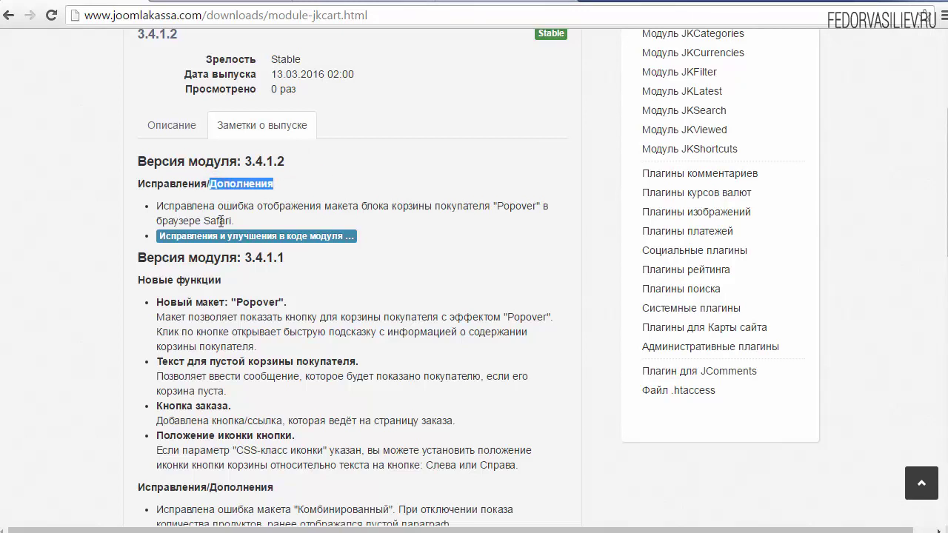
drag(533, 206, 434, 217)
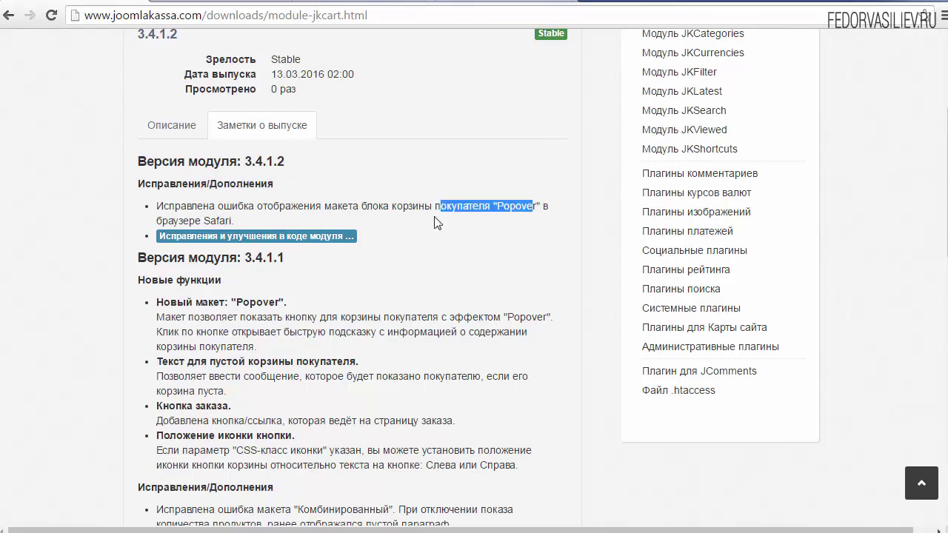
drag(243, 221, 196, 222)
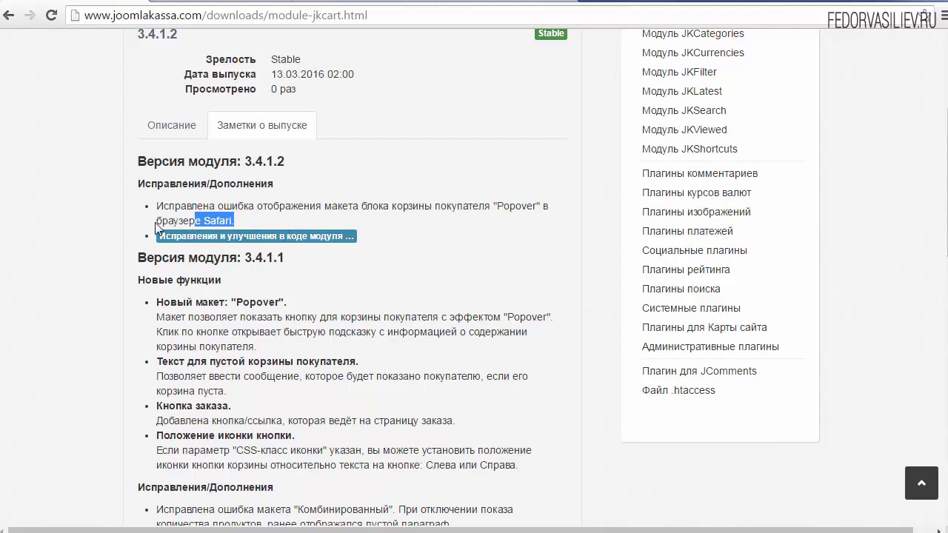
click(220, 223)
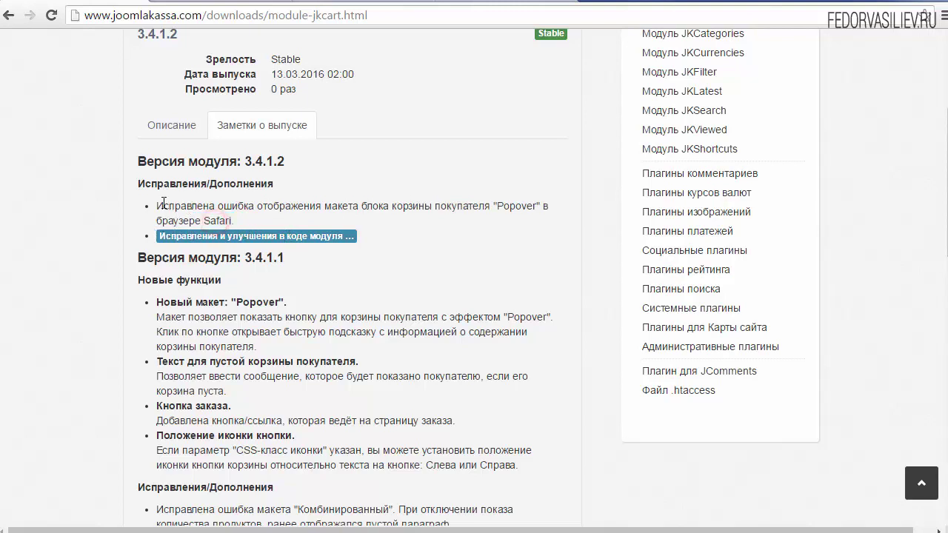
drag(197, 206, 234, 222)
click(254, 223)
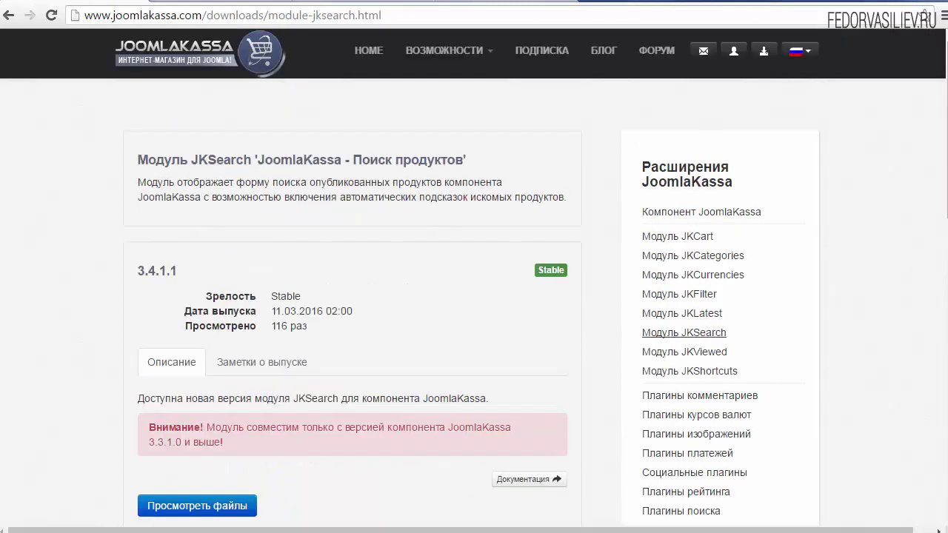
Open the JKSearch module's release notes and examine the changes listed for version 3.4.1.1
scroll(940, 222, down, 1)
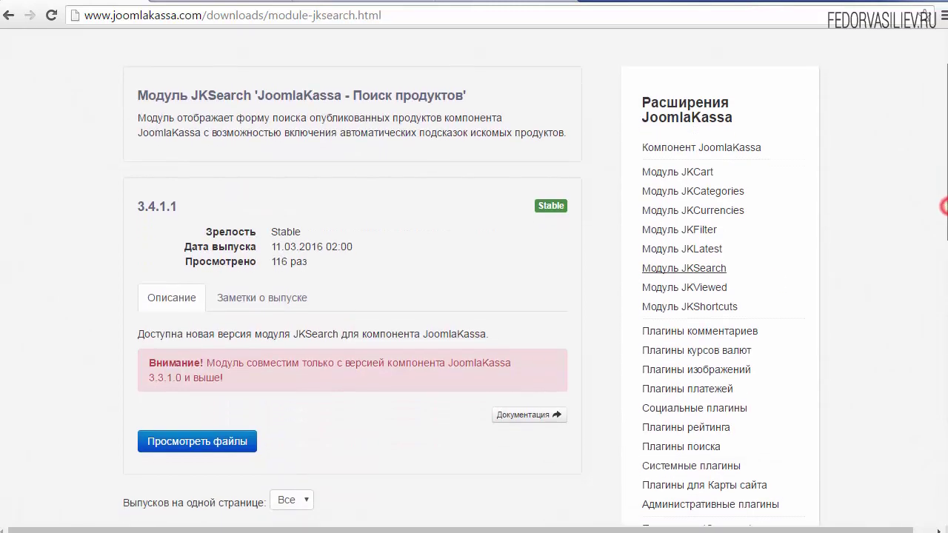
click(270, 268)
scroll(383, 243, down, 3)
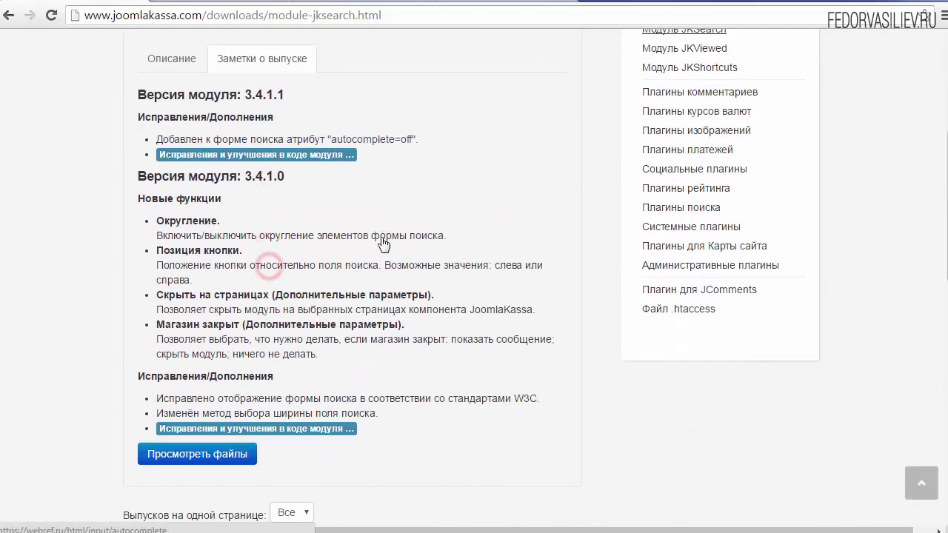
scroll(383, 242, up, 2)
drag(289, 231, 221, 230)
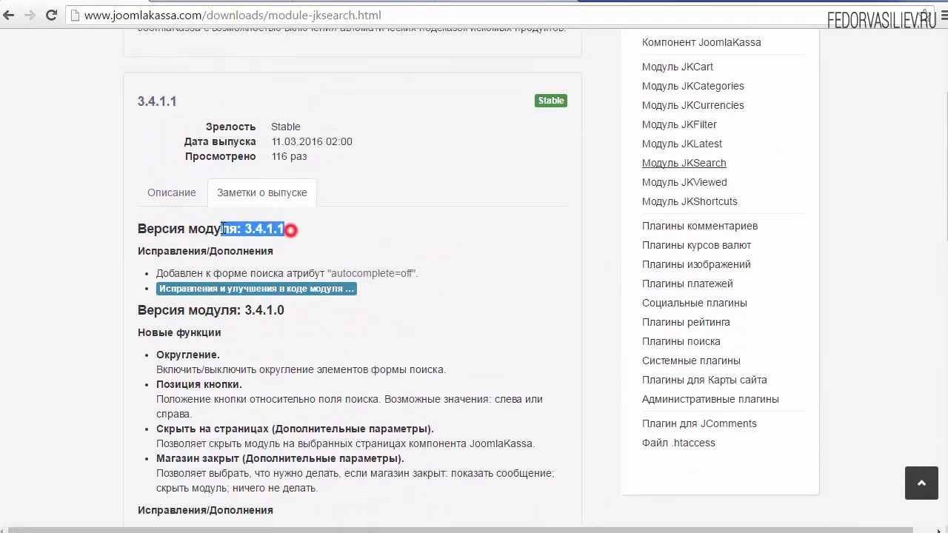
click(338, 239)
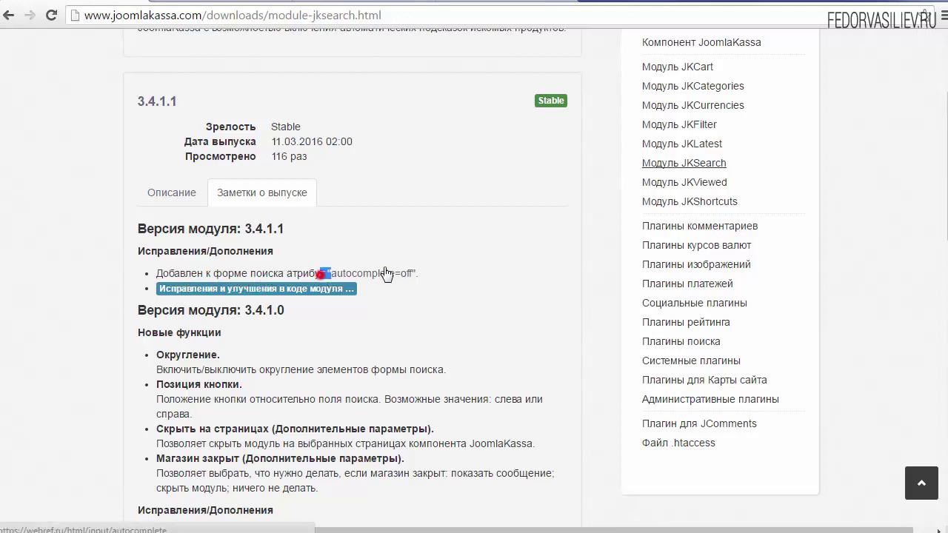
drag(321, 273, 447, 272)
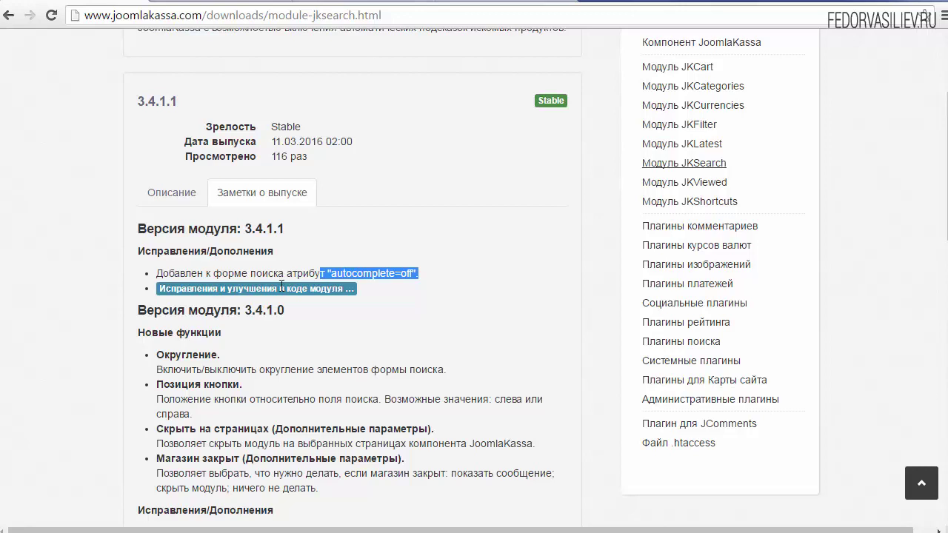
click(399, 285)
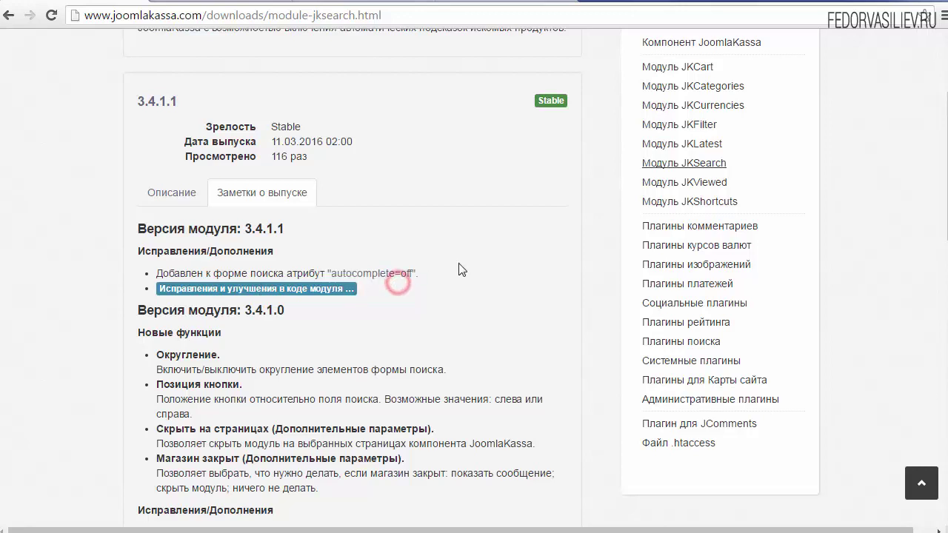
drag(456, 271, 187, 275)
click(183, 277)
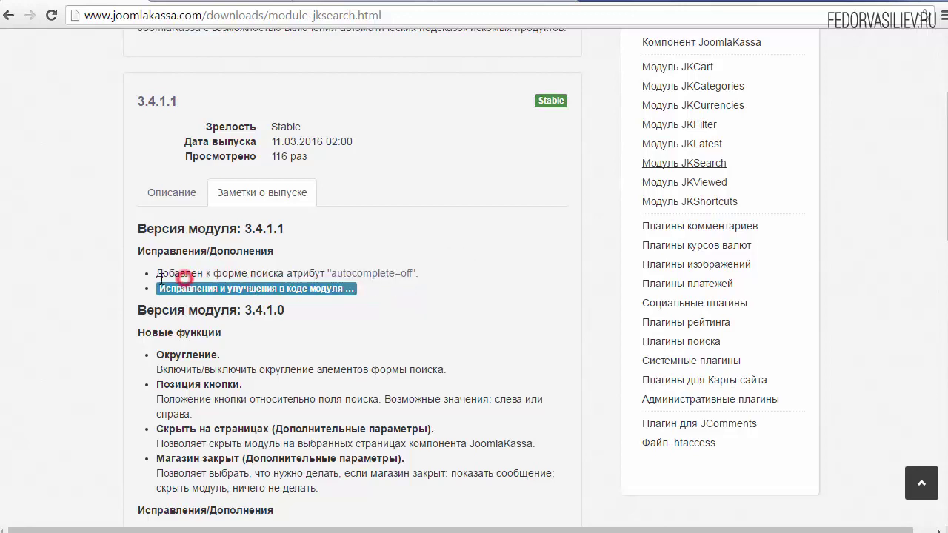
Open the store's home page and check the behaviour of the product search field
click(219, 3)
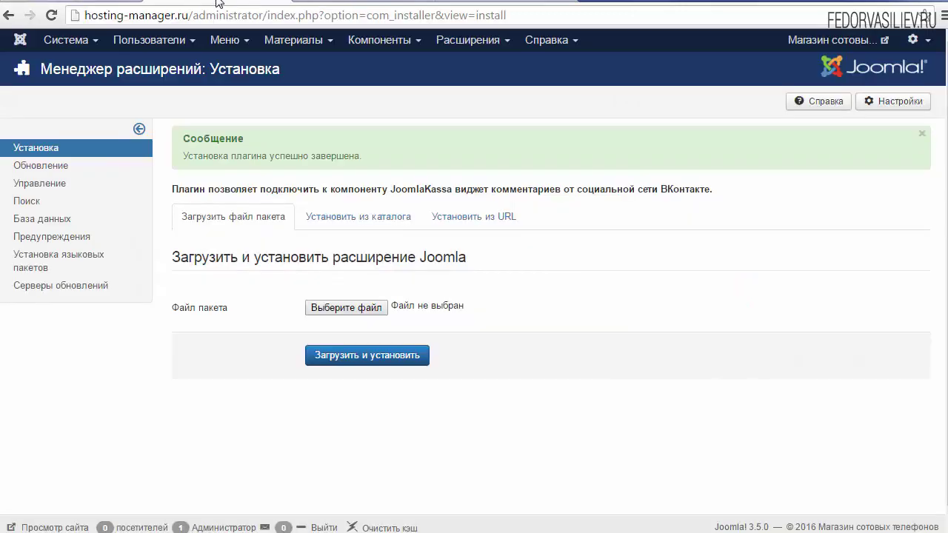
click(319, 3)
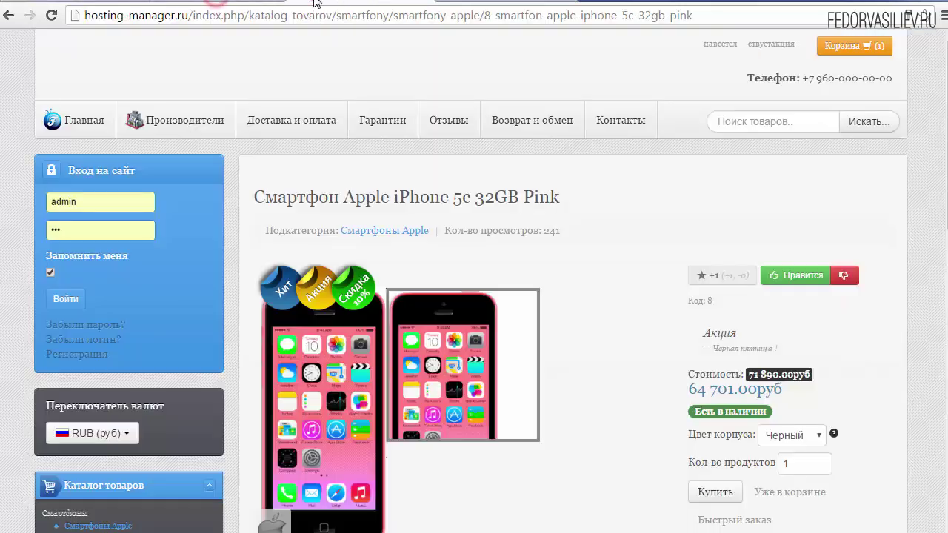
click(83, 120)
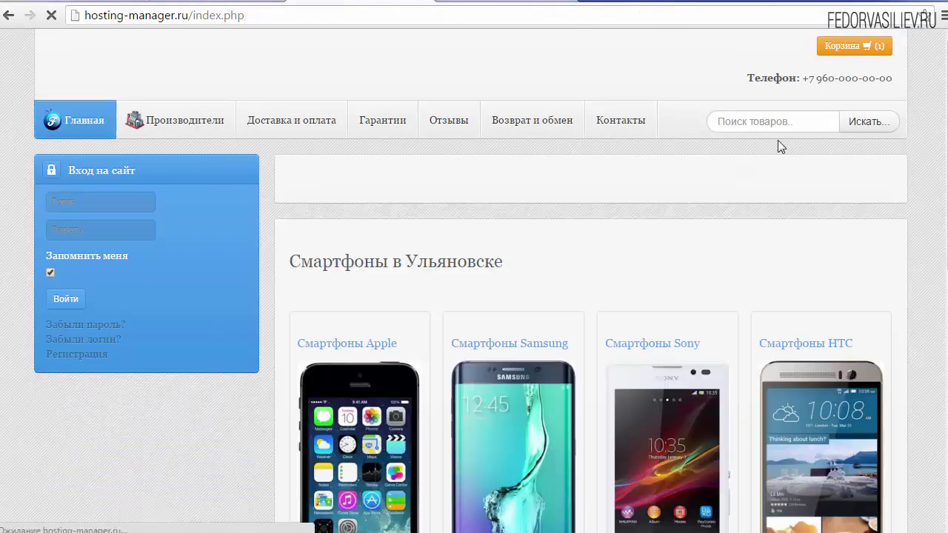
click(782, 122)
click(801, 123)
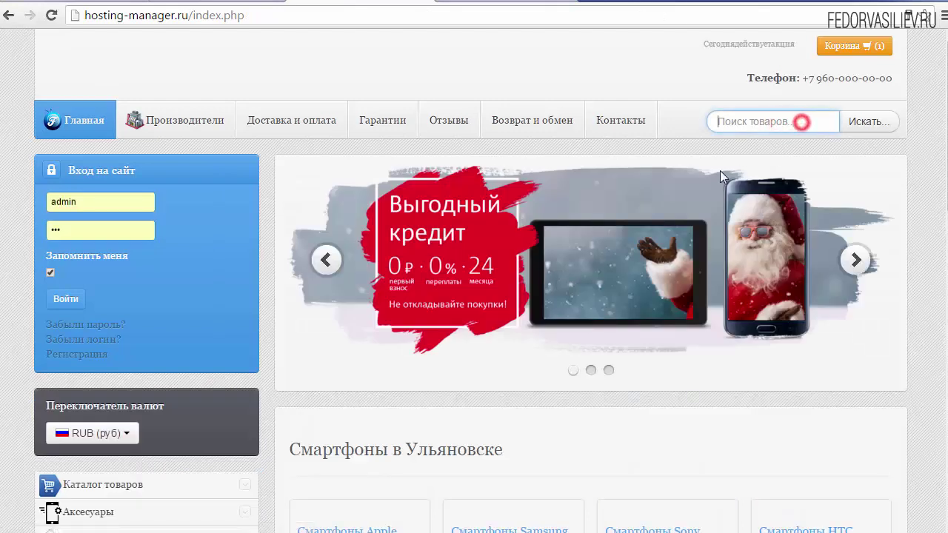
Open the JKViewed module's release notes and examine the new functions and parameter changes in version 3.5.1.0
scroll(688, 160, down, 3)
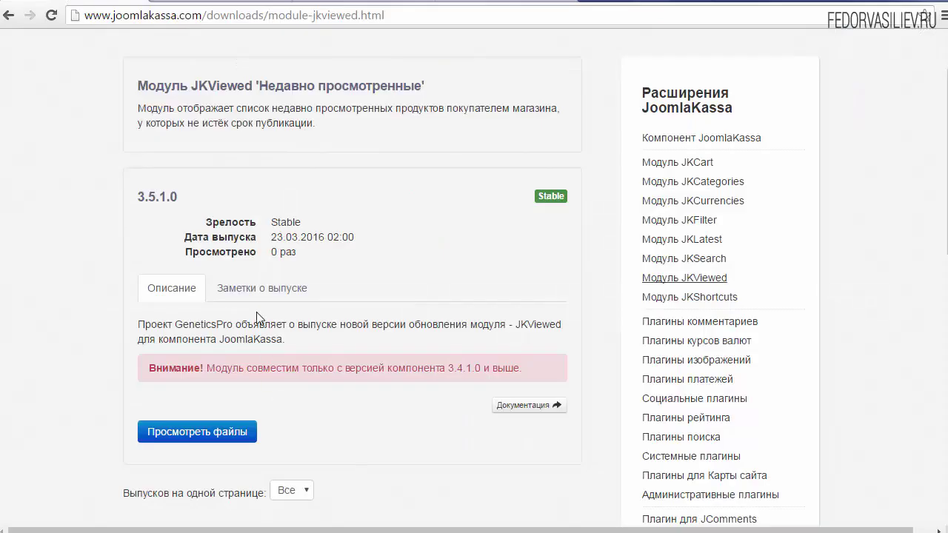
click(263, 294)
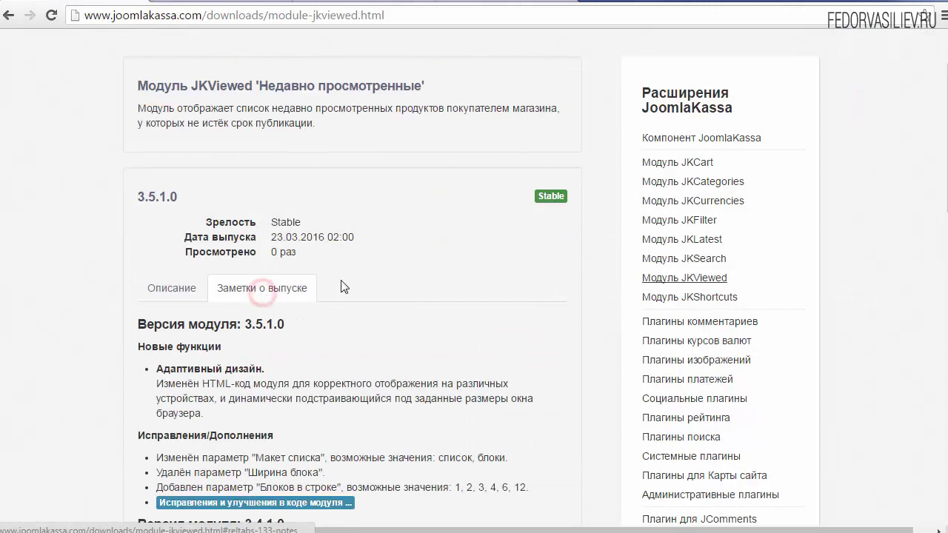
scroll(340, 226, down, 2)
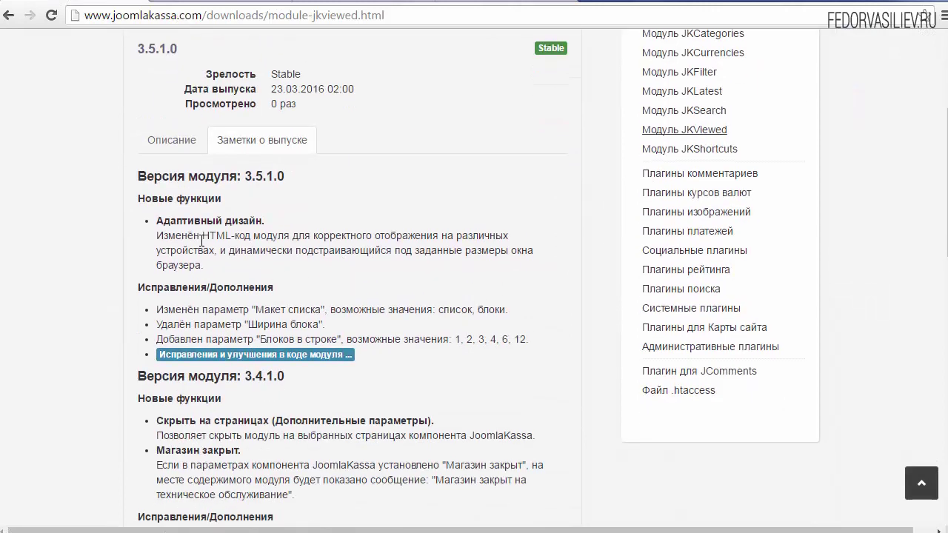
drag(271, 220, 182, 221)
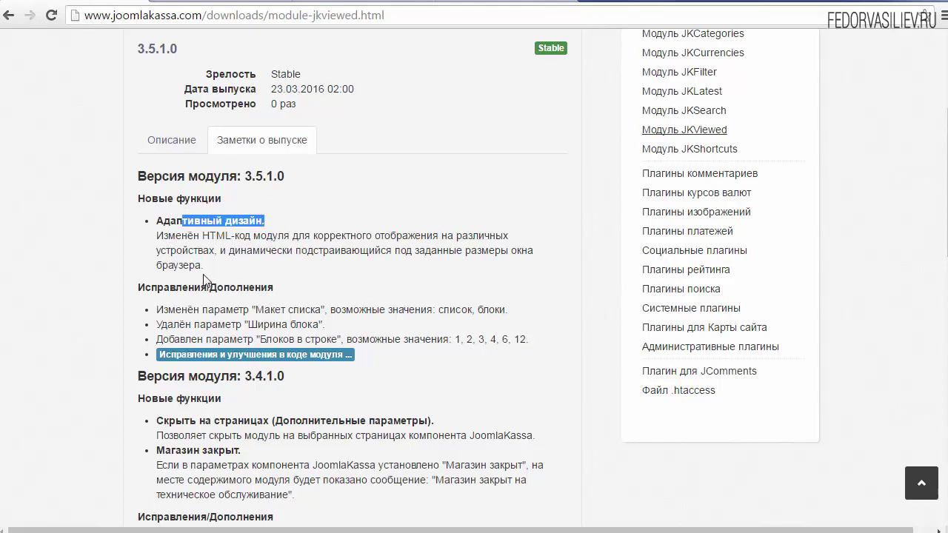
drag(281, 290, 133, 288)
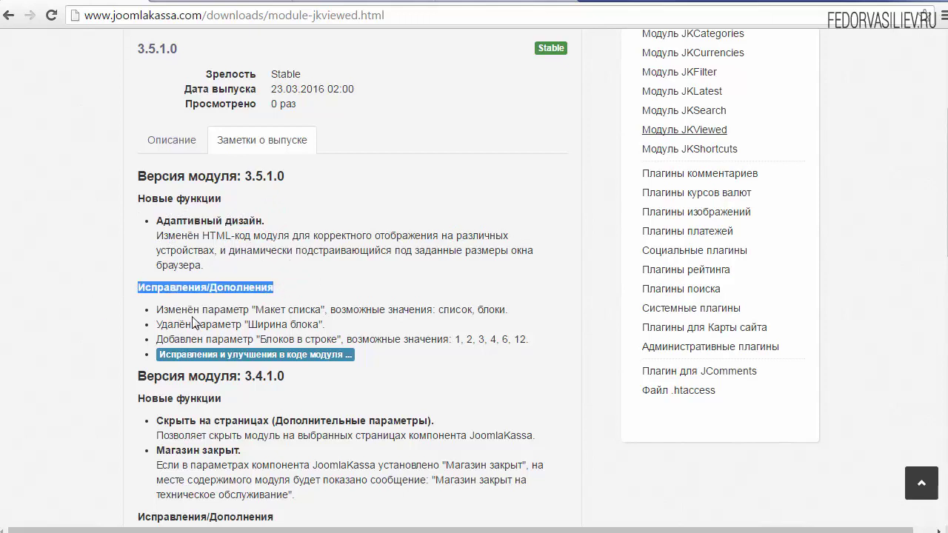
drag(259, 311, 511, 306)
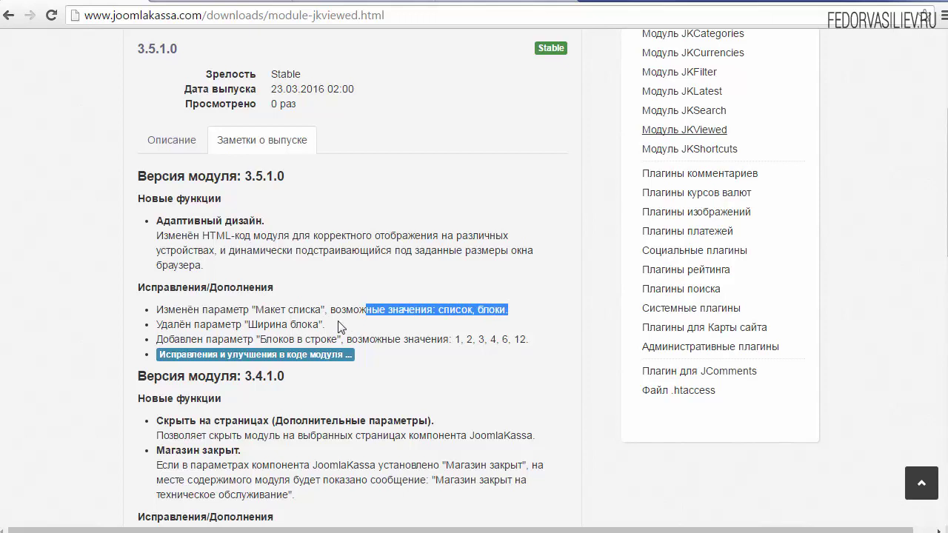
drag(341, 327, 279, 324)
drag(360, 339, 258, 335)
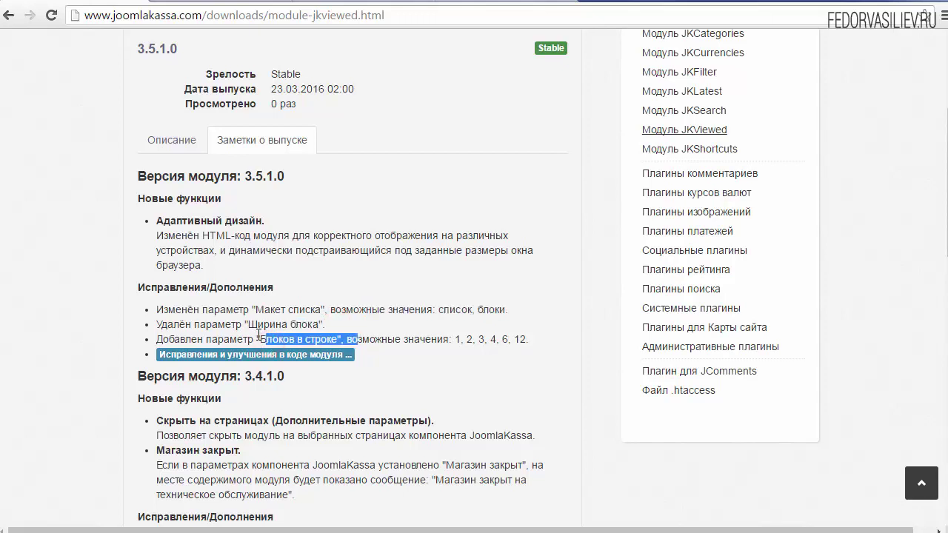
Return to the Joomla! administration, open the site module manager and filter the list by the state Не опубликовано
click(485, 7)
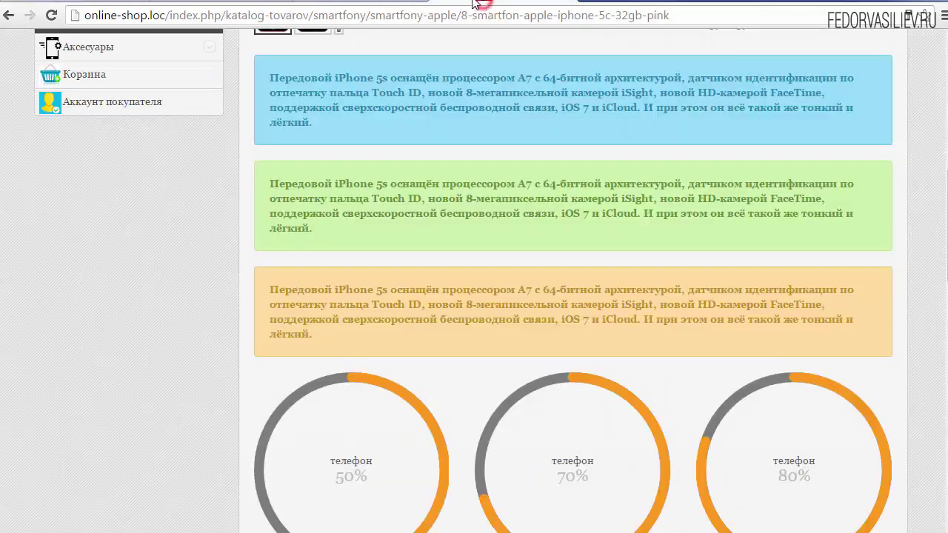
click(240, 6)
click(472, 40)
click(496, 105)
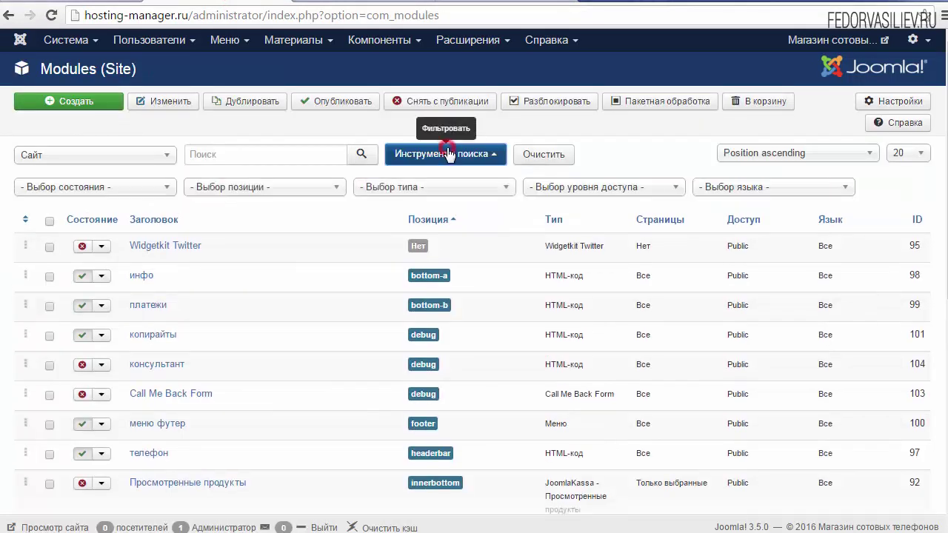
click(289, 188)
click(283, 189)
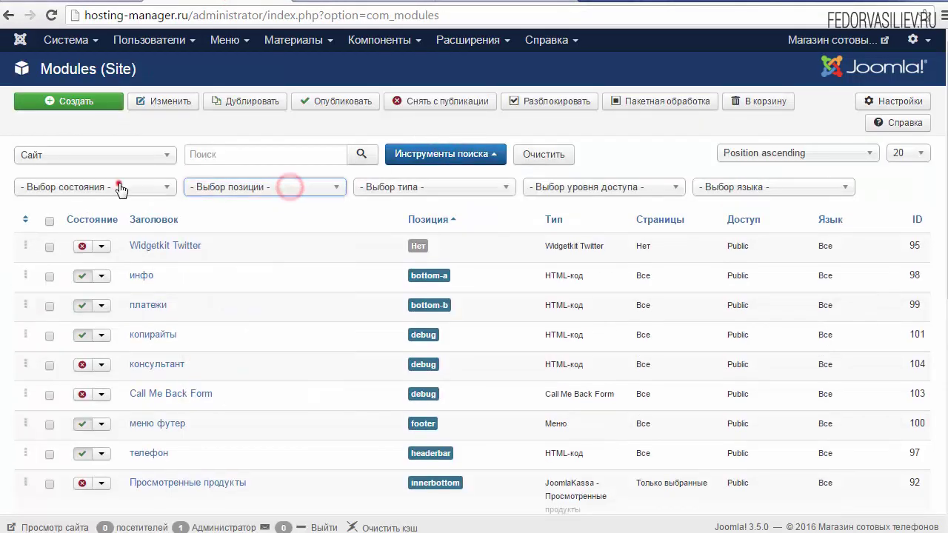
click(121, 187)
click(101, 265)
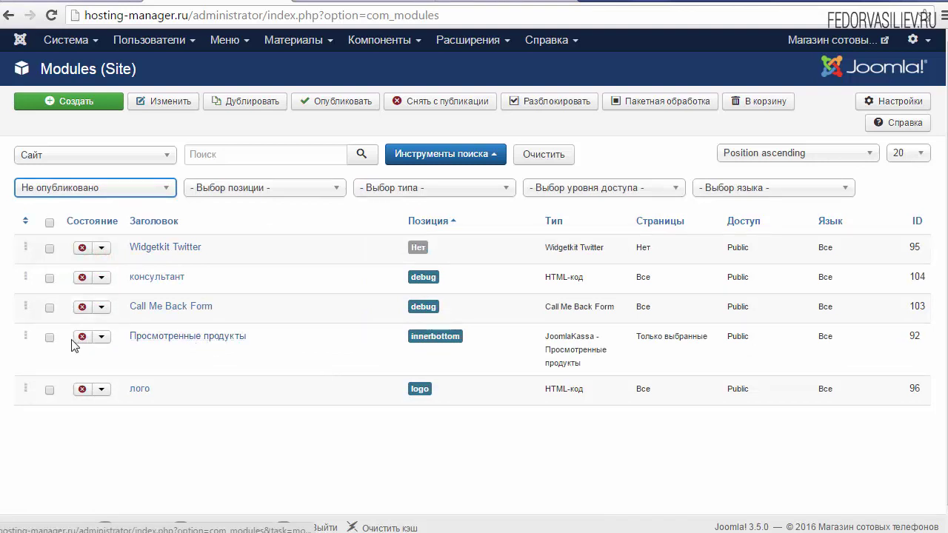
Open the unpublished module Просмотренные продукты, set its state to Опубликовано and save it
click(149, 337)
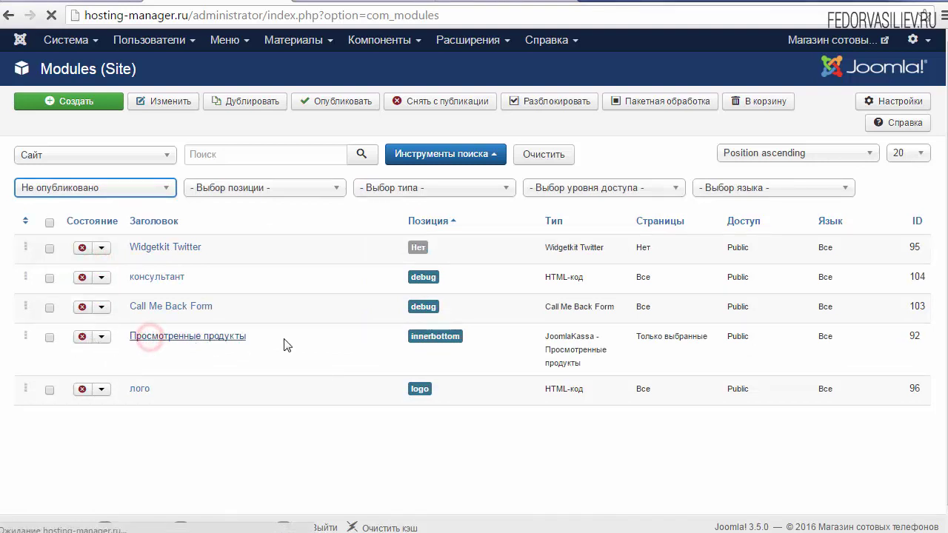
click(741, 330)
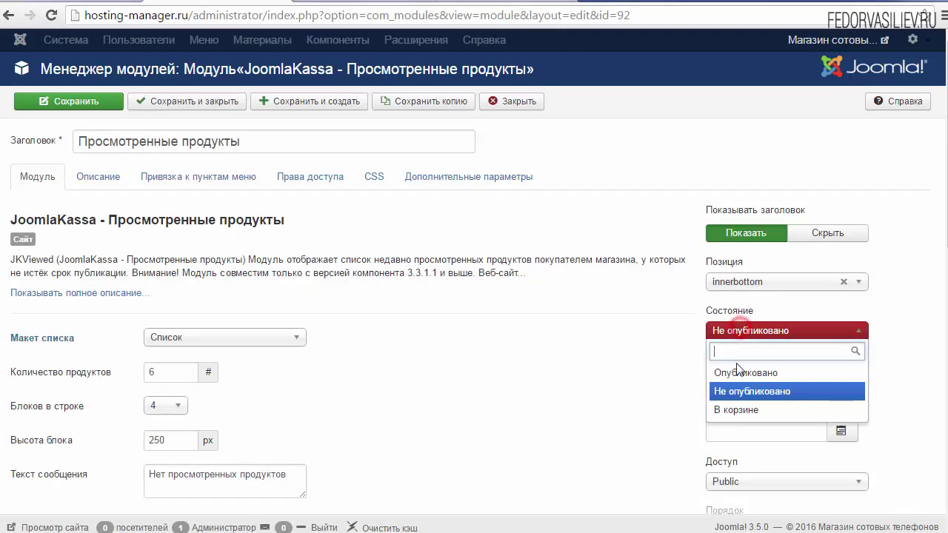
click(741, 373)
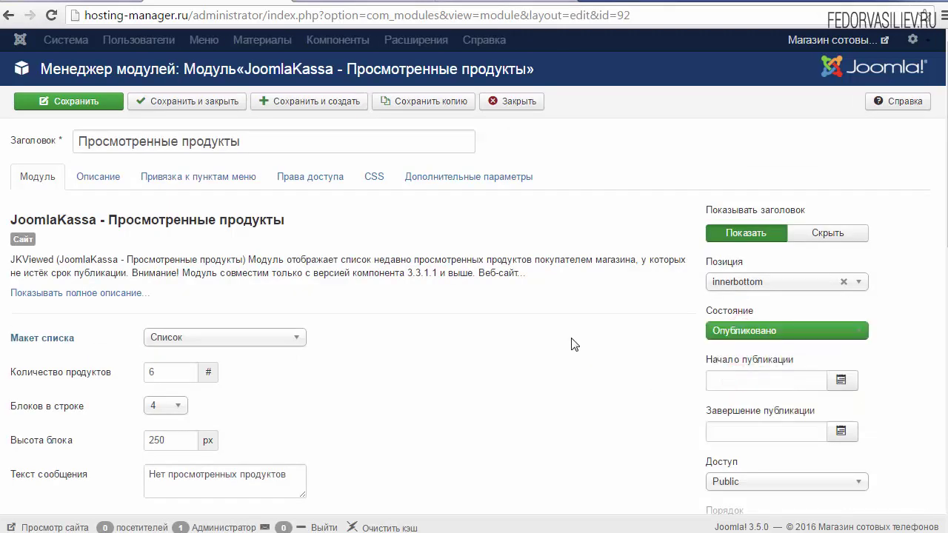
scroll(571, 344, down, 2)
click(104, 65)
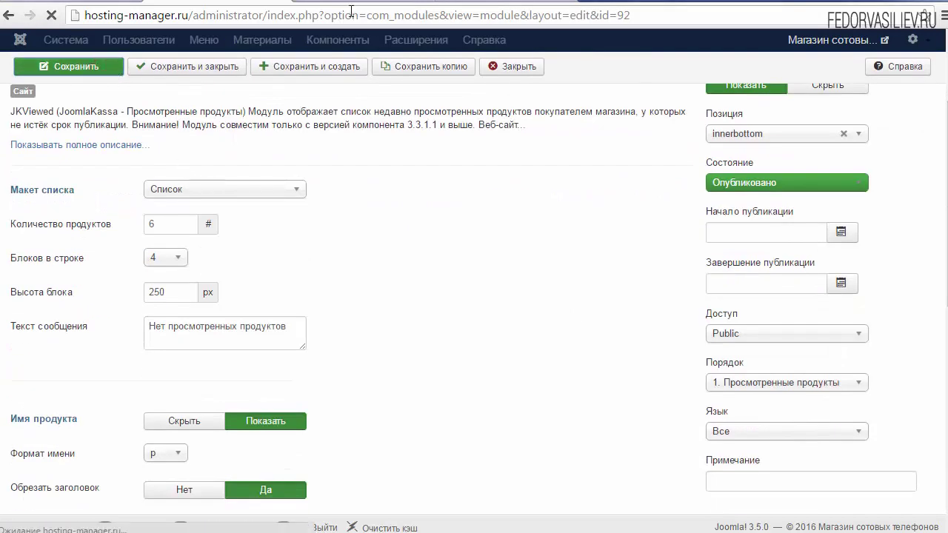
Reload the pink iPhone 5c product page in the store and check the Просмотренные продукты block below the product
click(354, 3)
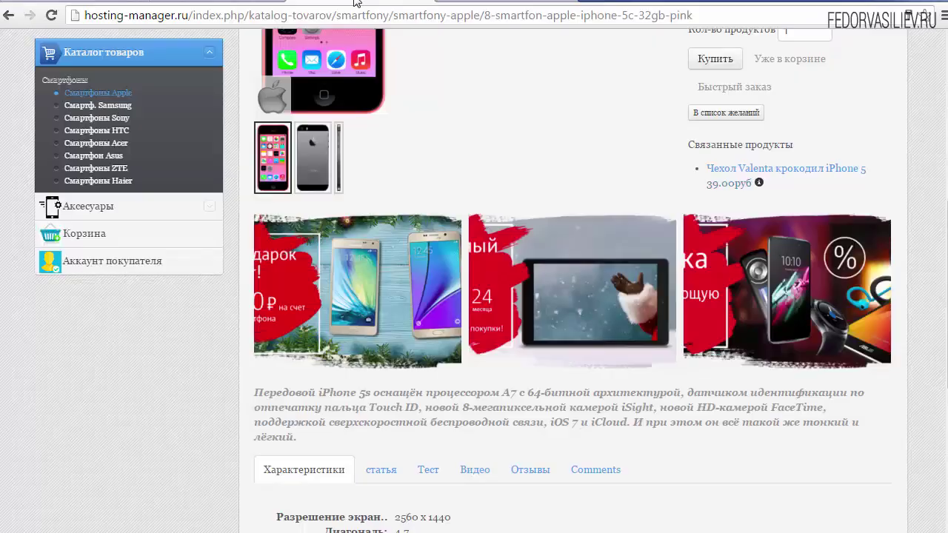
click(52, 16)
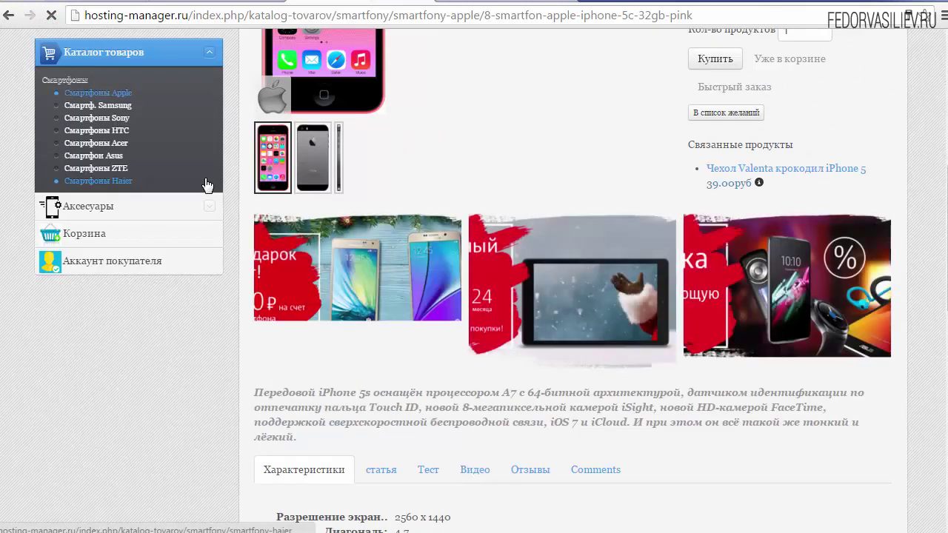
scroll(207, 185, down, 2)
scroll(206, 184, down, 6)
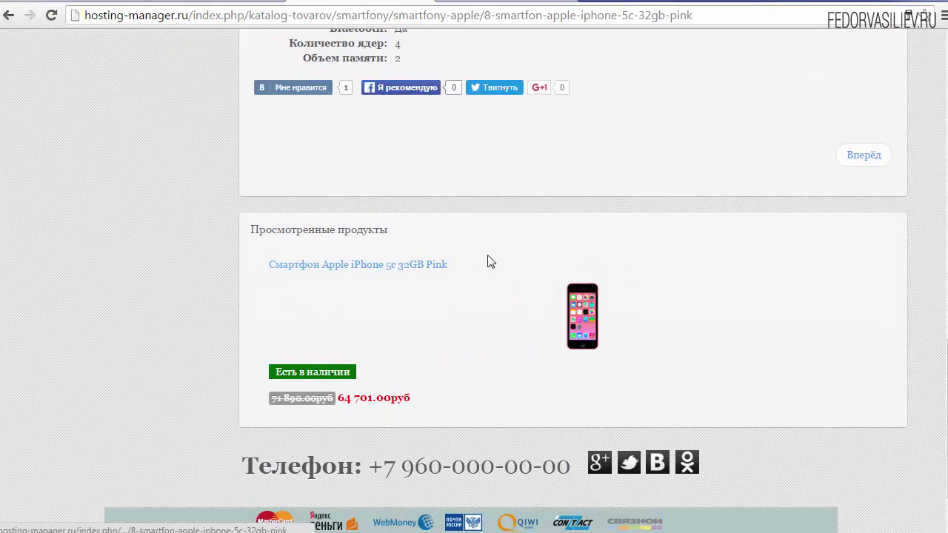
scroll(487, 260, up, 5)
View the iPhone 5c 16GB Yellow and iPhone 6S 64GB Rose Gold pages and examine the viewed products list
click(4, 21)
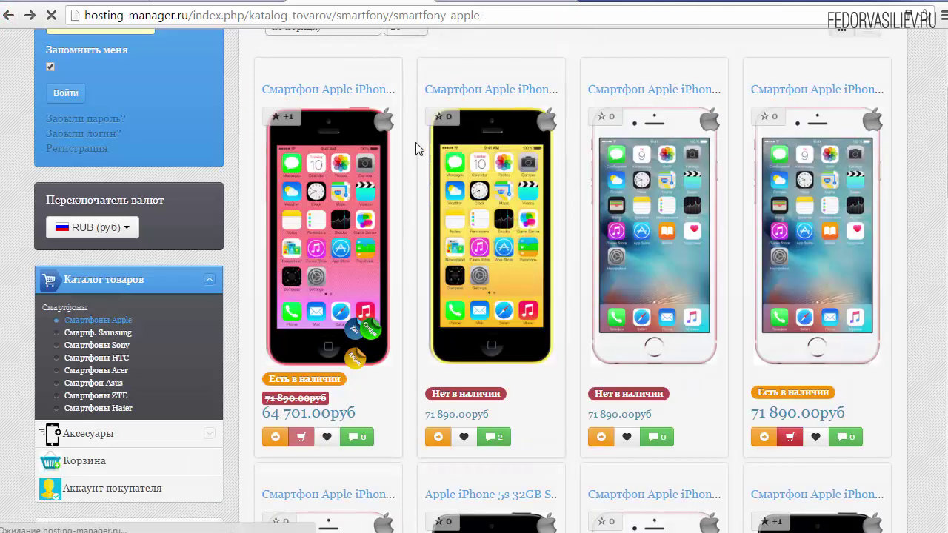
click(419, 150)
key(alt+Left)
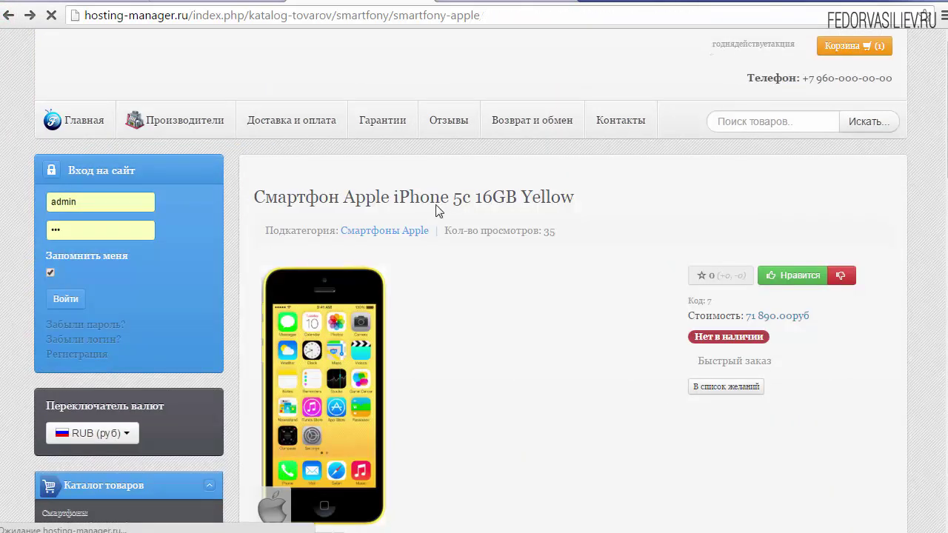
key(alt+Left)
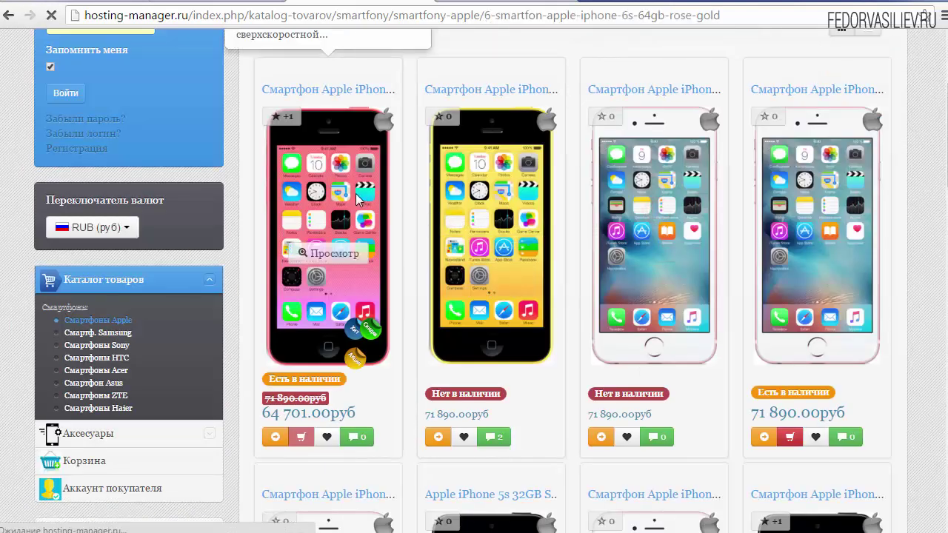
scroll(333, 187, down, 10)
scroll(333, 187, down, 7)
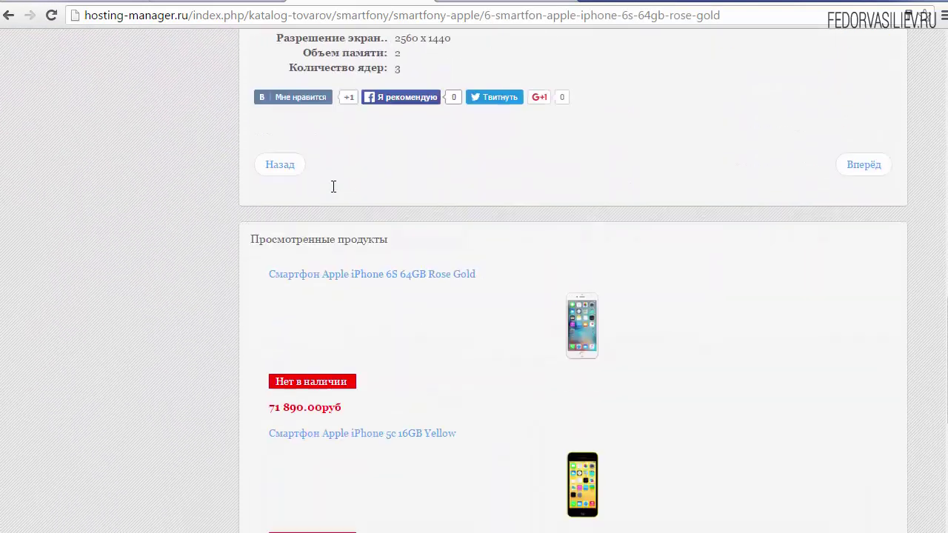
scroll(392, 251, down, 2)
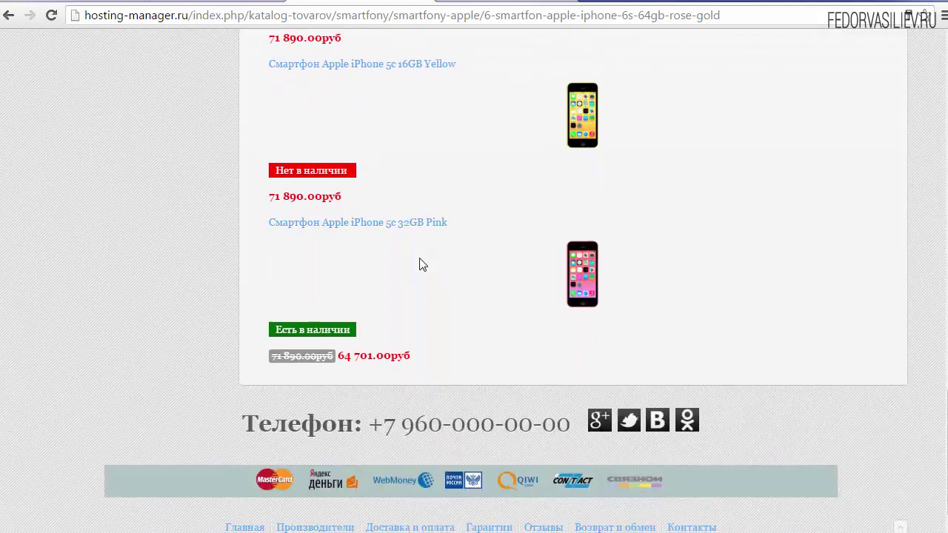
scroll(544, 260, up, 3)
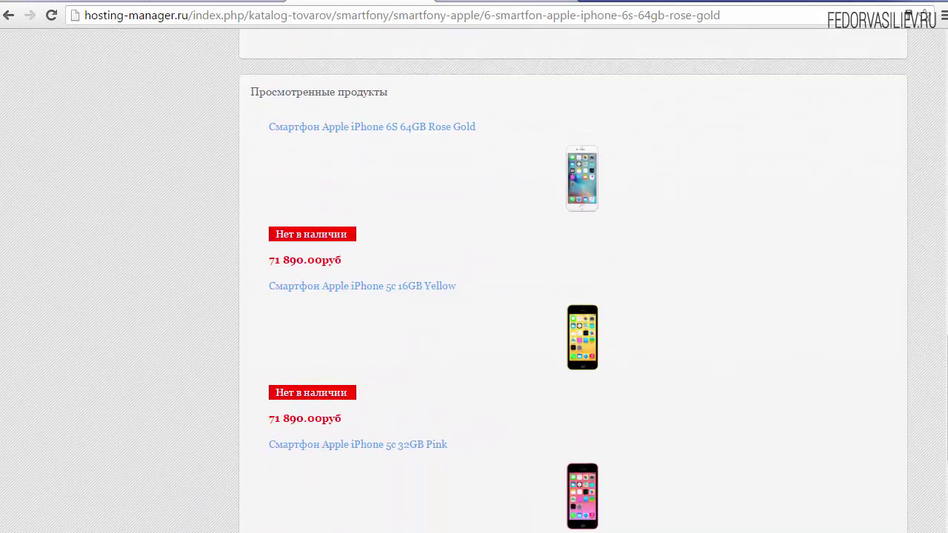
scroll(474, 280, up, 1)
Set the viewed products module's list layout to Блоки, save it and check the block on the reloaded product page
key(ctrl+Tab)
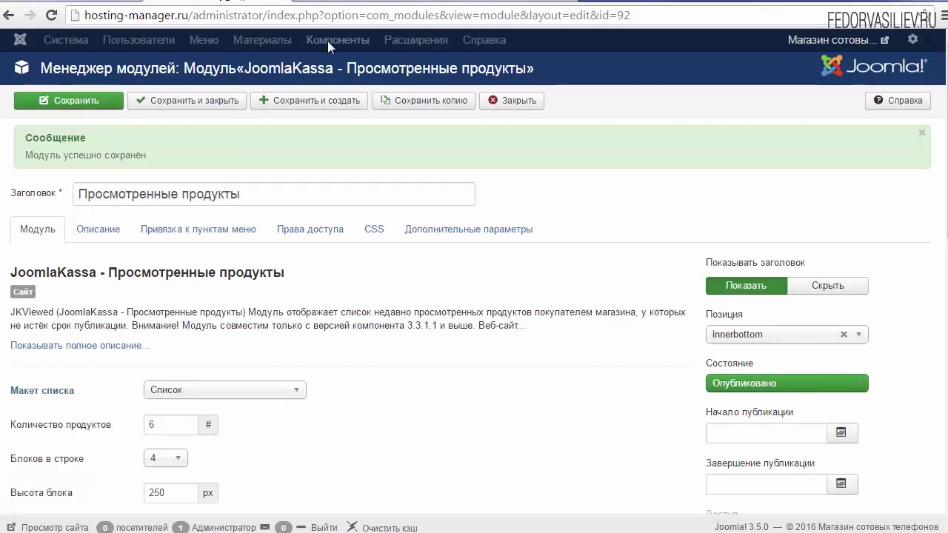
scroll(447, 268, down, 3)
click(170, 170)
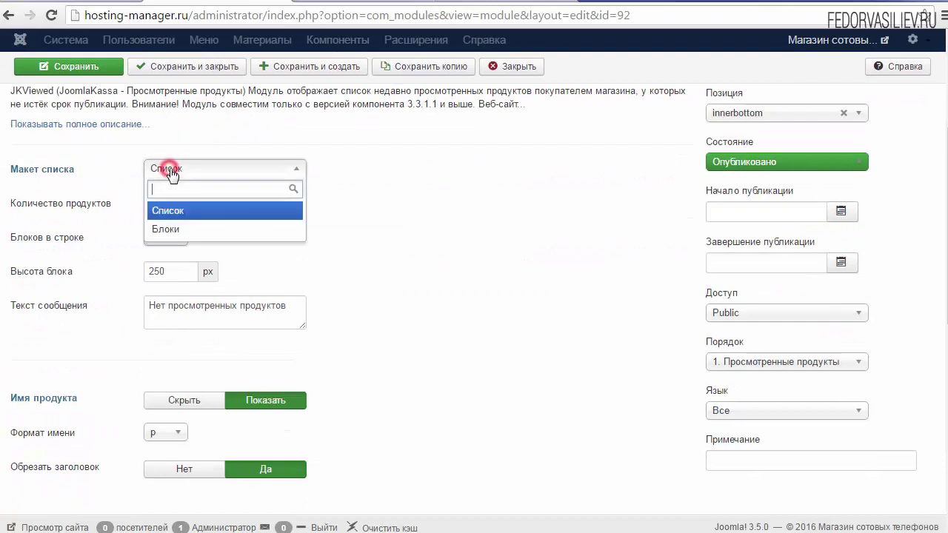
click(169, 230)
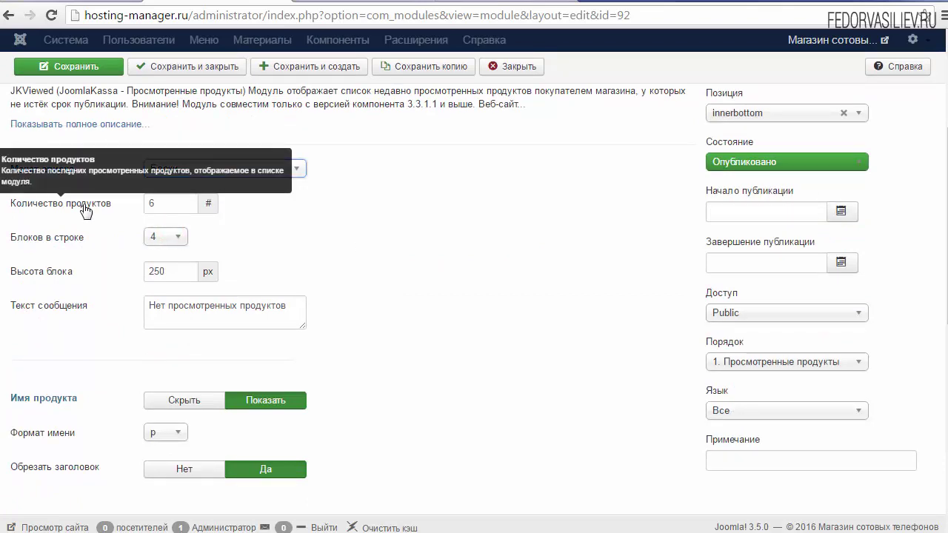
click(70, 66)
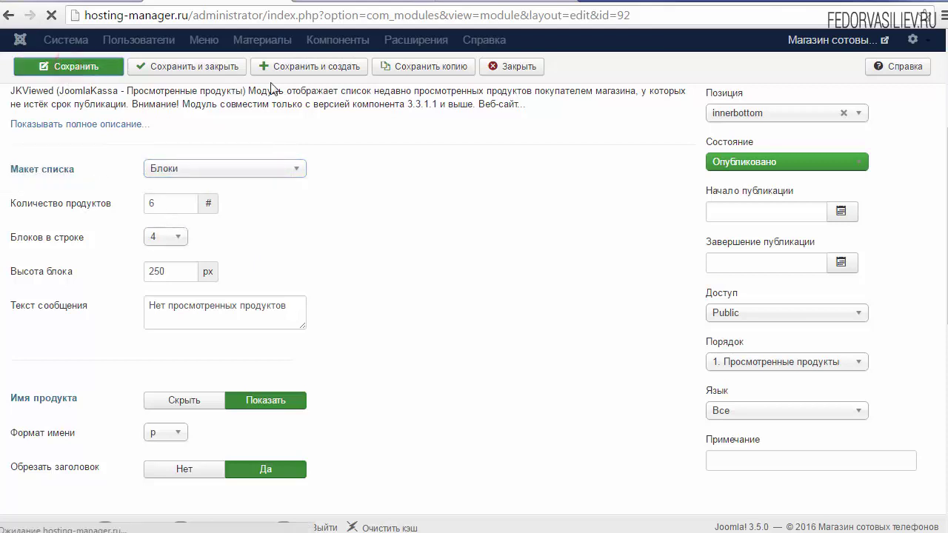
click(331, 1)
click(50, 20)
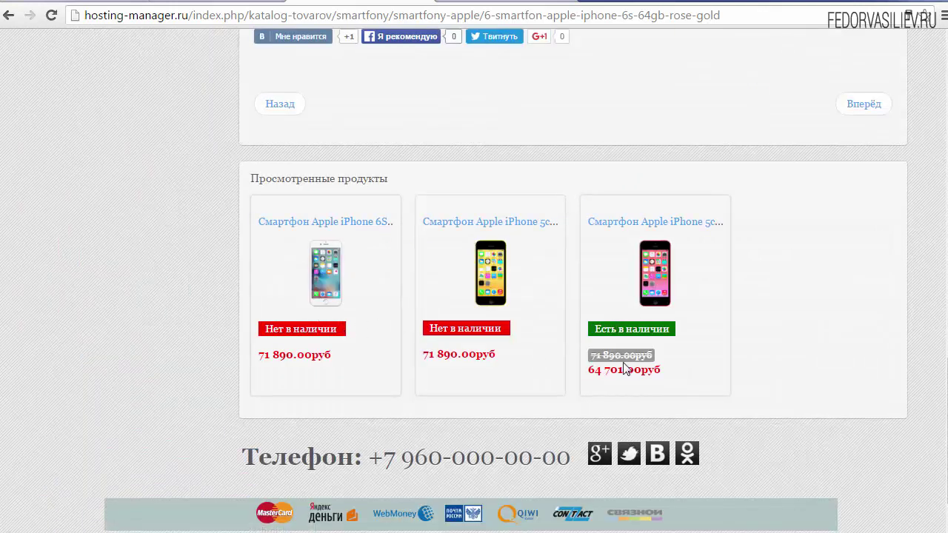
Return to the module editor and examine its name, availability, price and image parameters, description and menu assignment
click(248, 3)
scroll(417, 266, down, 5)
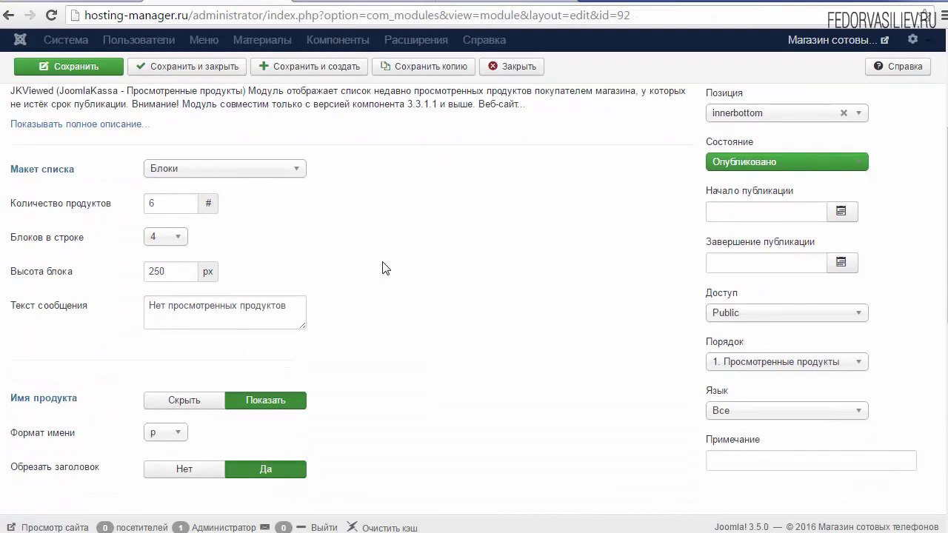
scroll(29, 238, down, 3)
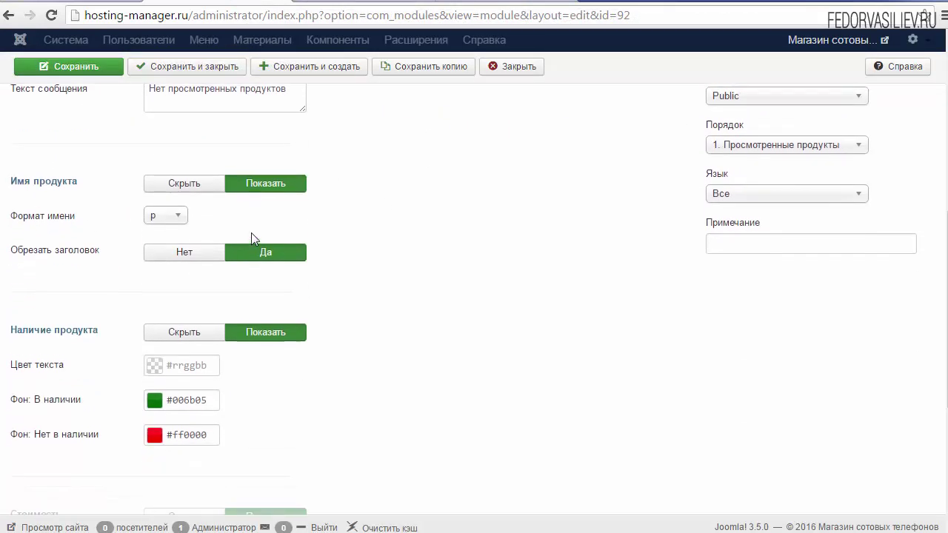
scroll(366, 258, up, 1)
scroll(366, 259, down, 5)
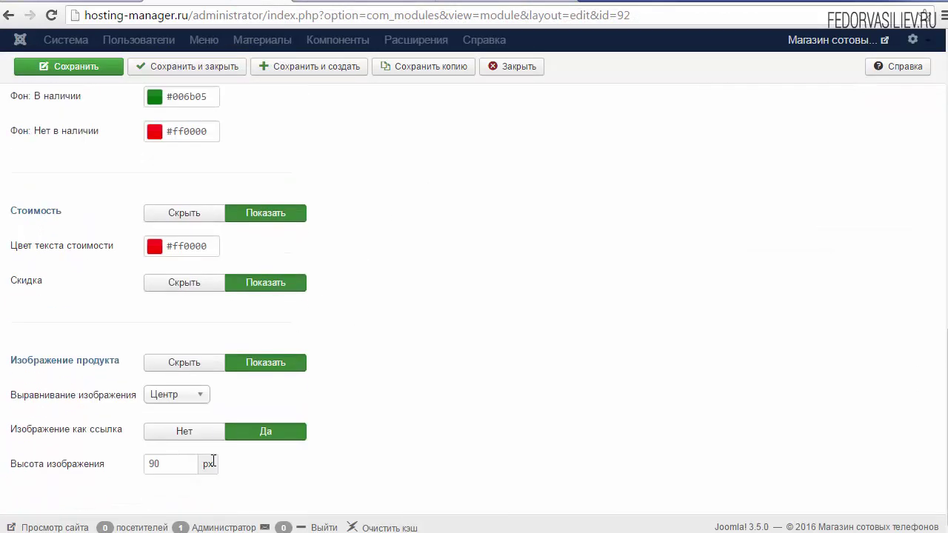
scroll(190, 343, up, 2)
scroll(152, 268, up, 15)
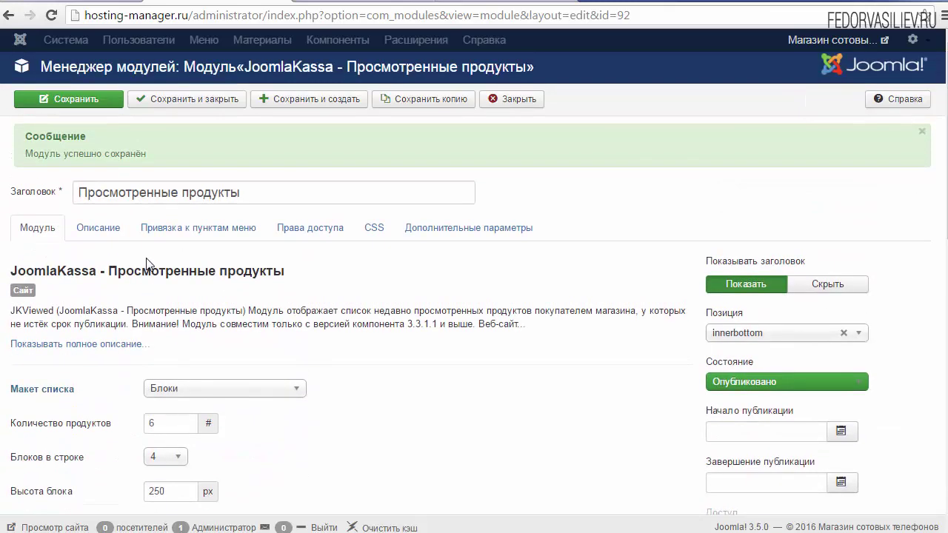
click(100, 228)
click(178, 228)
Look over the comments area on the store's product page and return to the JKViewed release notes
key(ctrl+Tab)
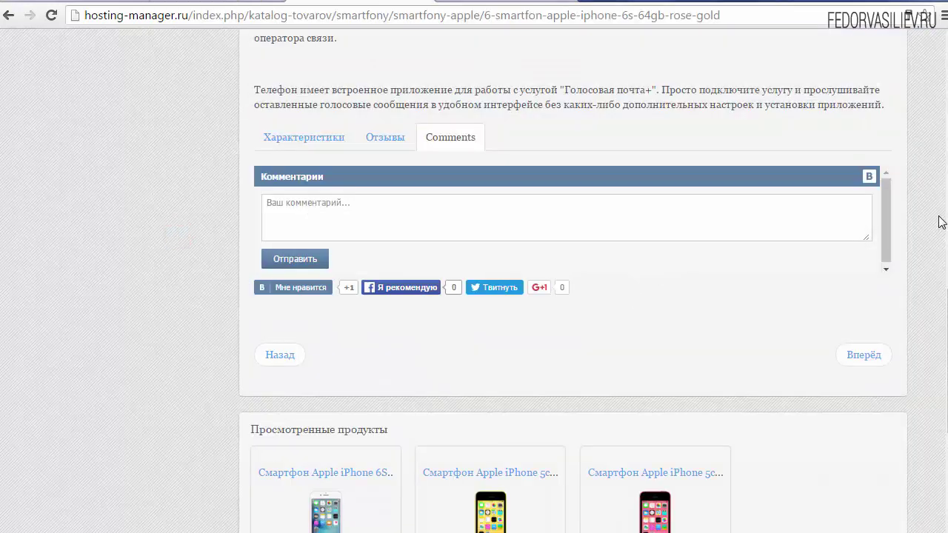
scroll(945, 326, up, 1)
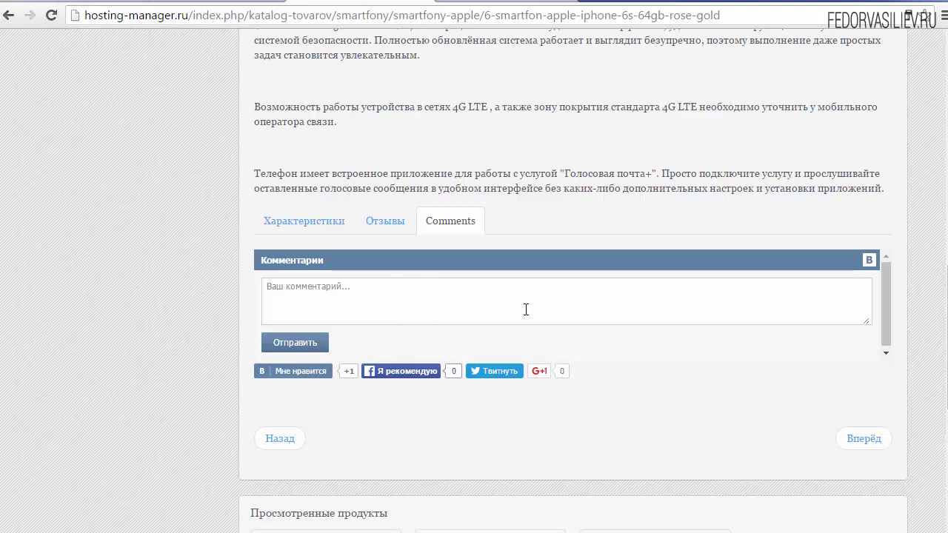
key(ctrl+Tab)
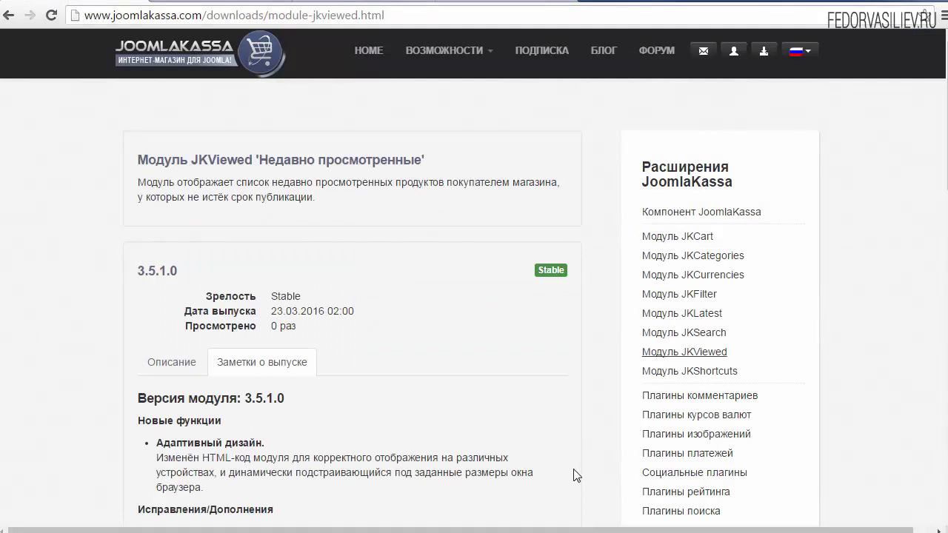